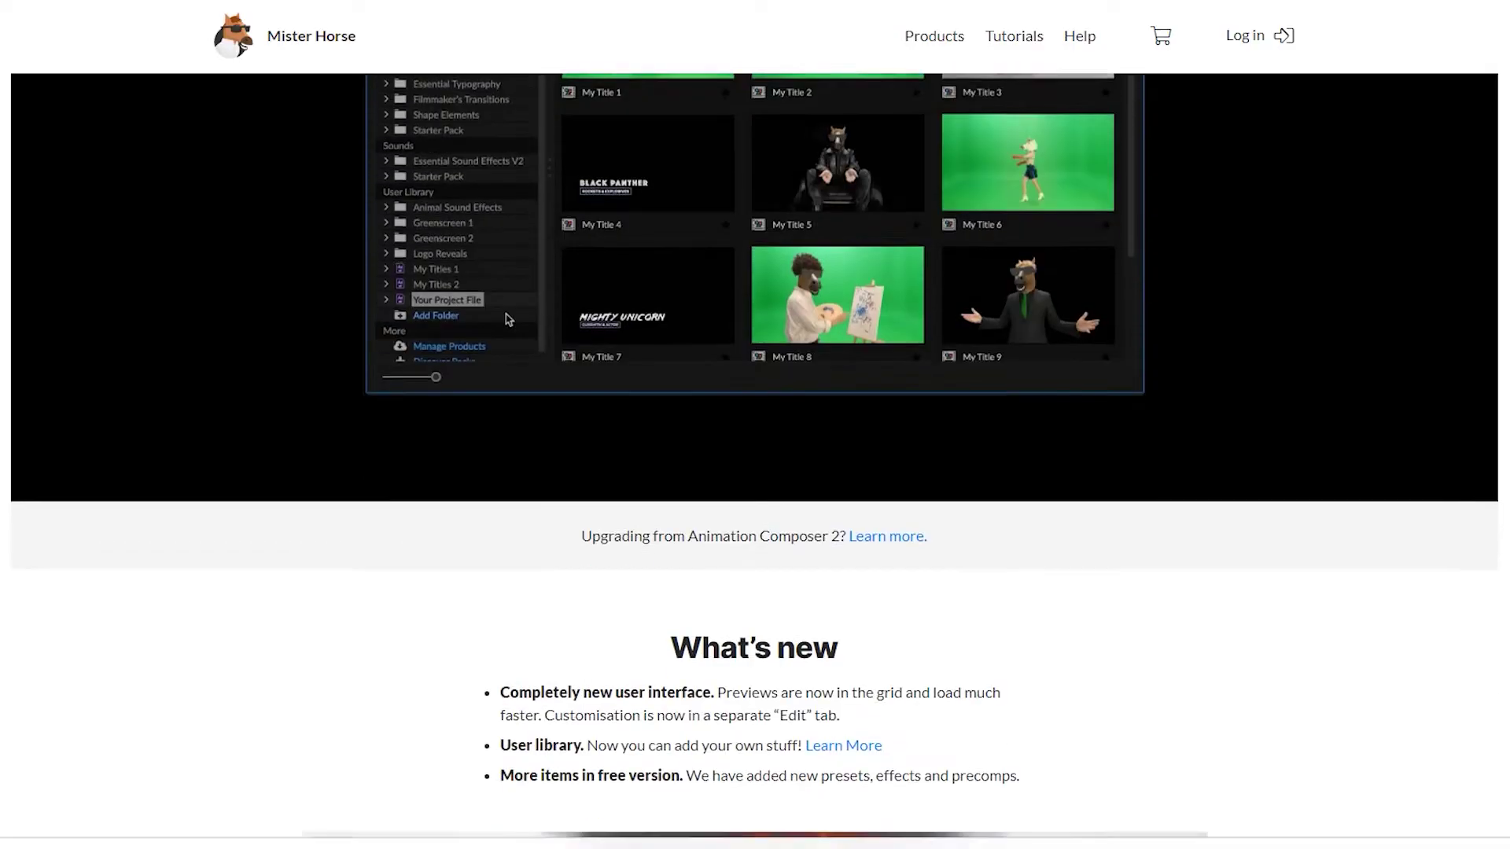
{"action": "scroll", "coordinate": [755, 425], "scroll_direction": "down", "scroll_amount": 10}
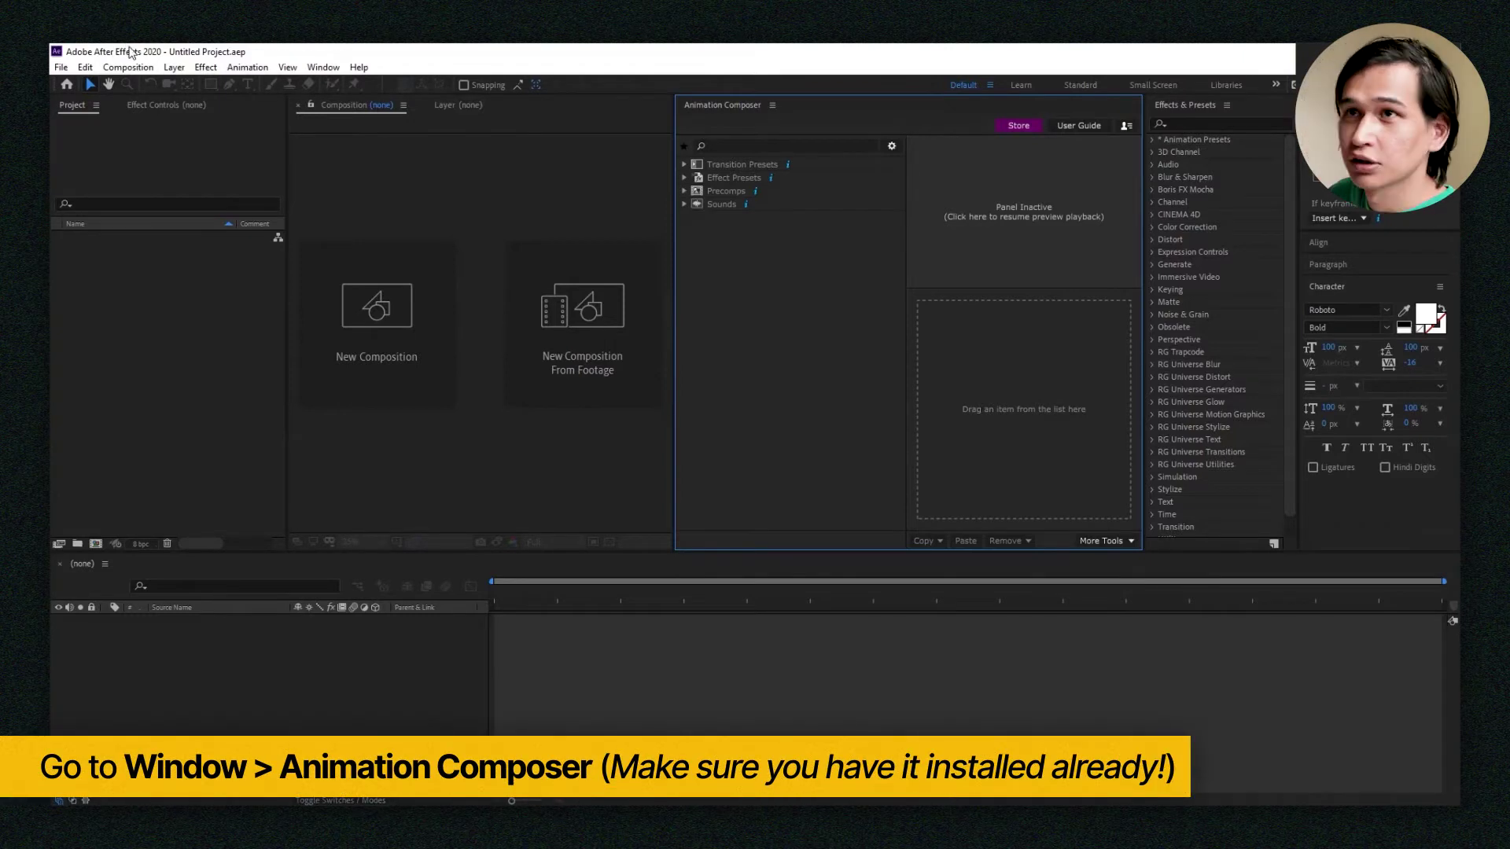
Switch to After Effects and make the Animation Composer panel active.
{"action": "left_click", "coordinate": [323, 67]}
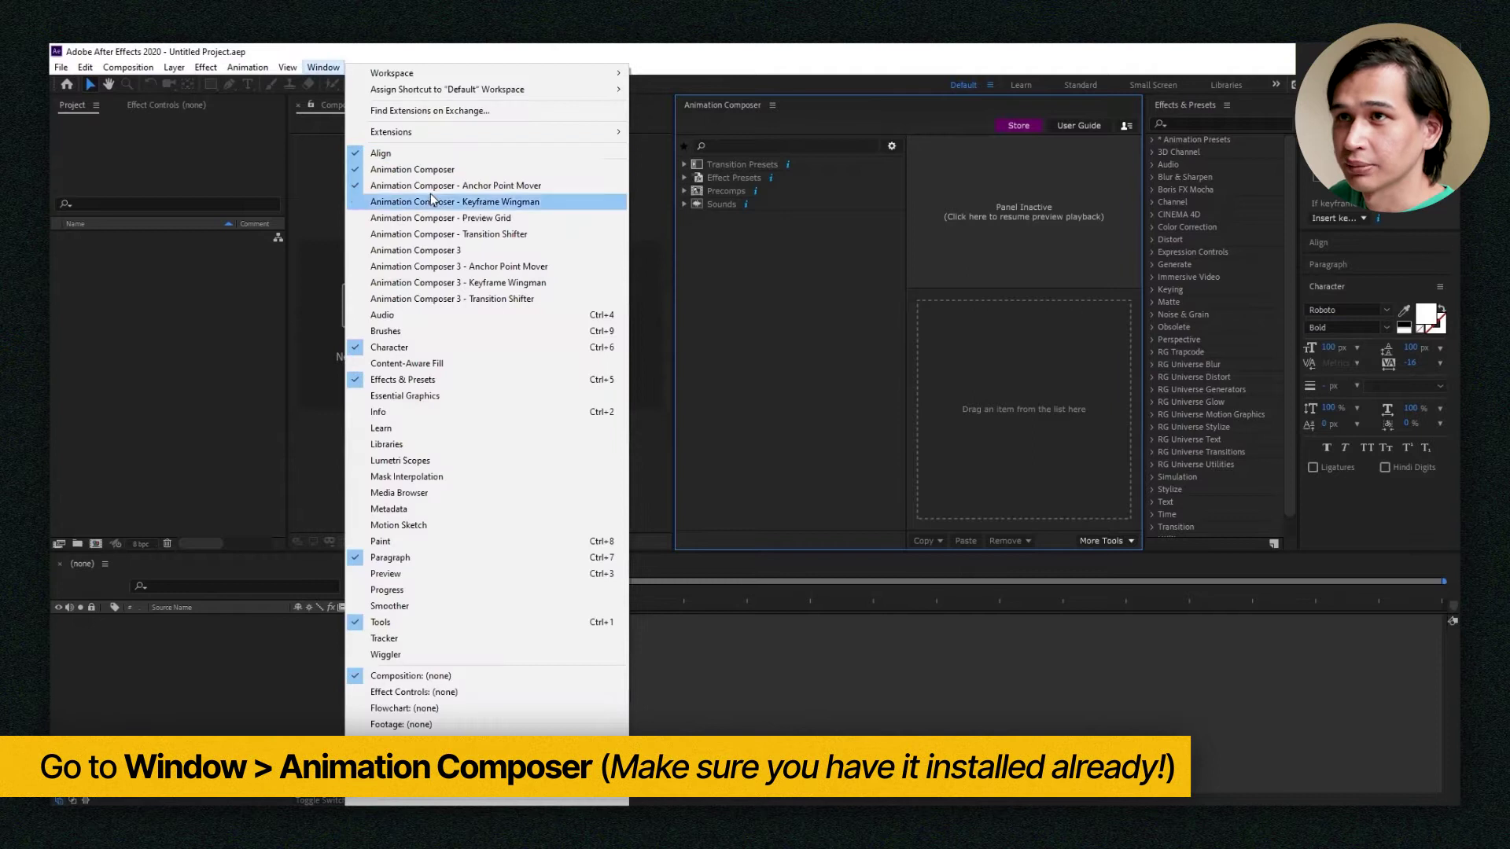
{"action": "left_click", "coordinate": [755, 110]}
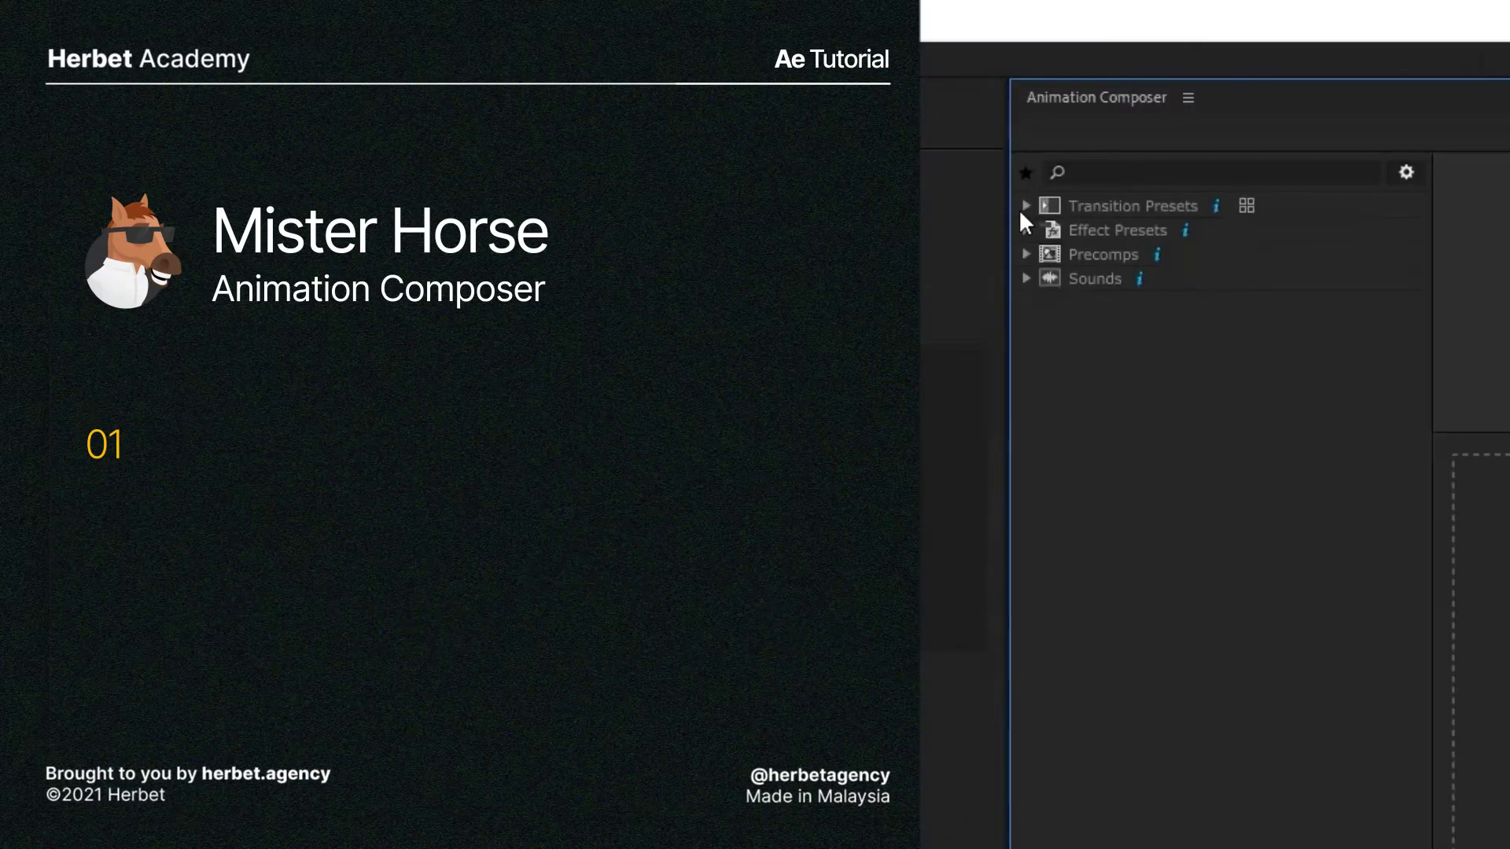
Expand the transition presets to the 2D Blur & Fade group and select Gaussian Blur & Fade Eased 1.
{"action": "left_click", "coordinate": [682, 165]}
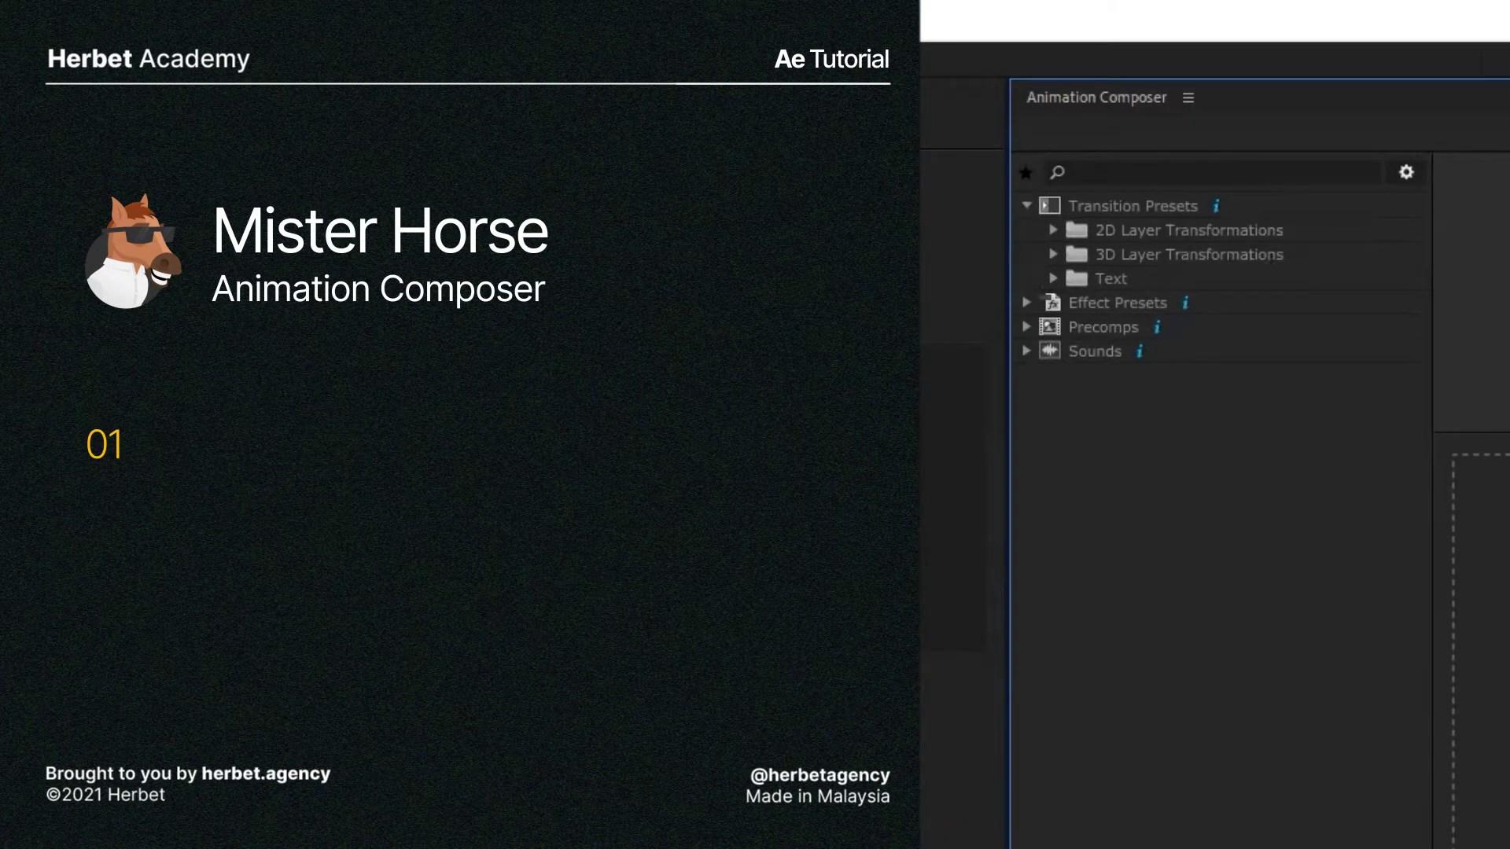
{"action": "left_click", "coordinate": [1054, 229]}
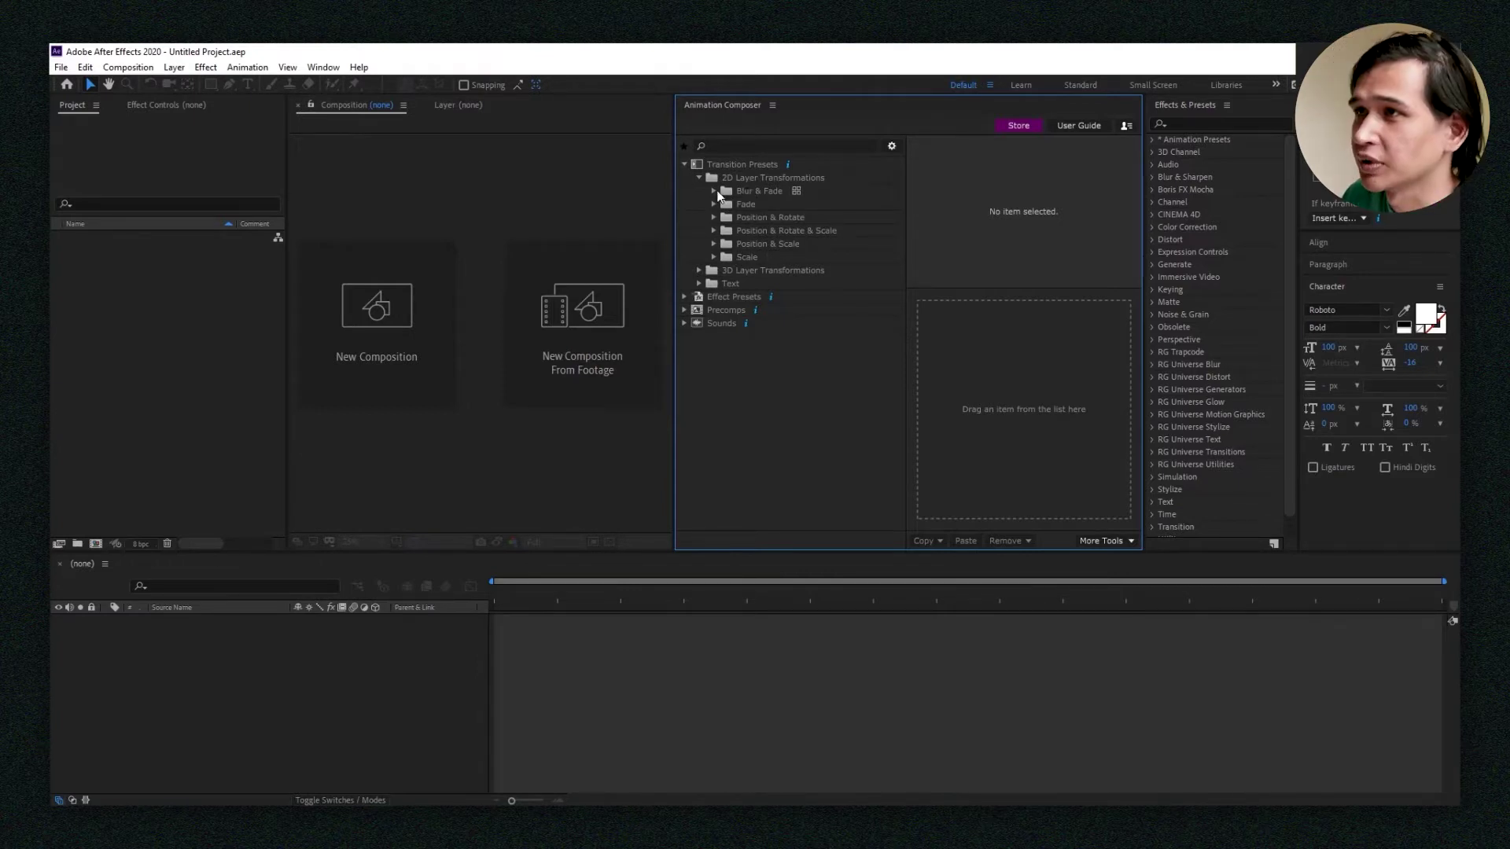
{"action": "left_click", "coordinate": [713, 191]}
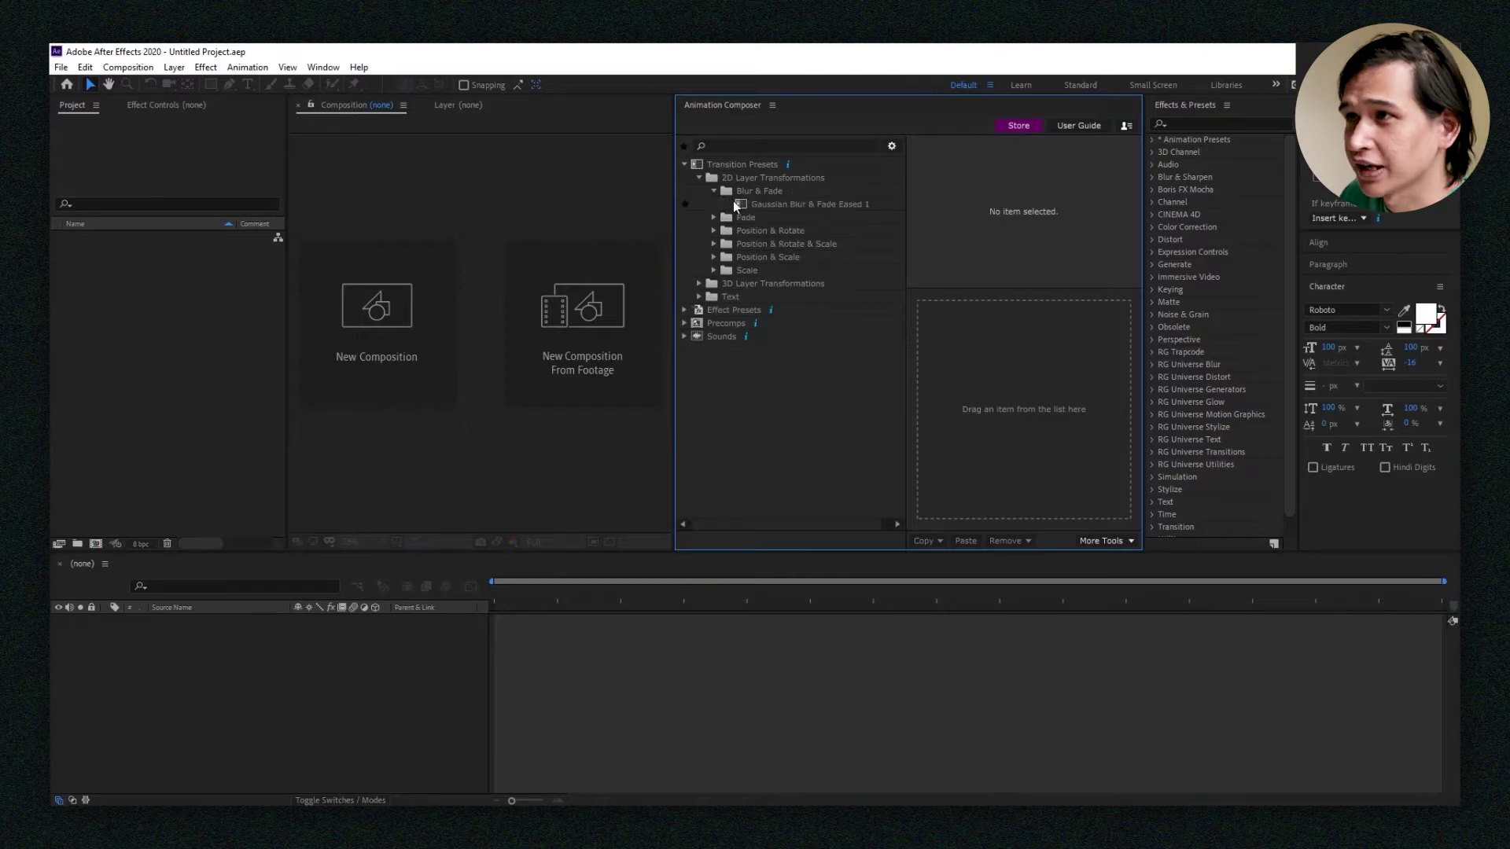
{"action": "left_click", "coordinate": [742, 202]}
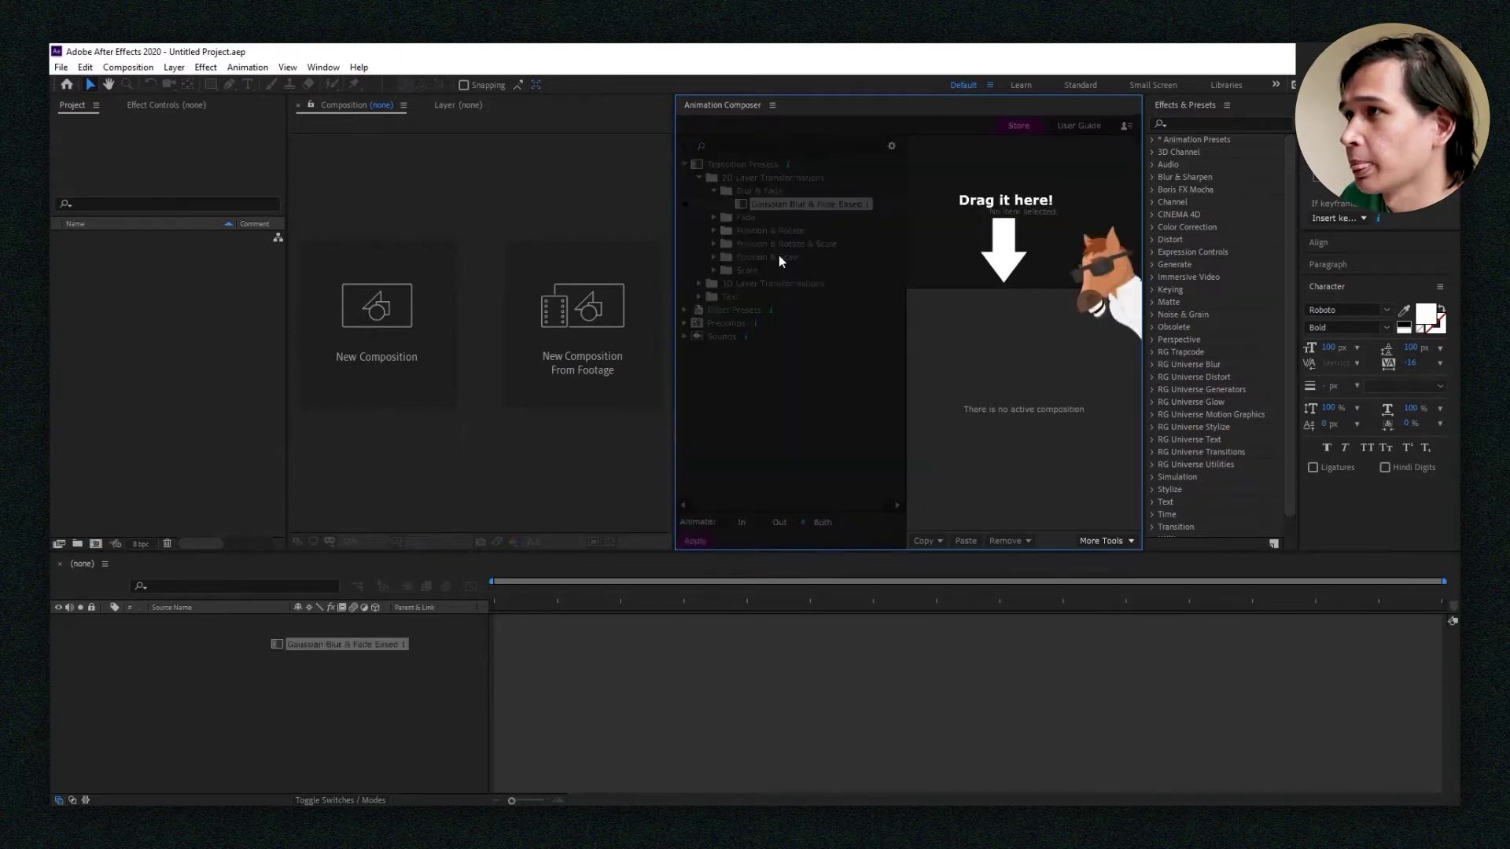
{"action": "left_click_drag", "start_coordinate": [780, 255], "coordinate": [801, 209]}
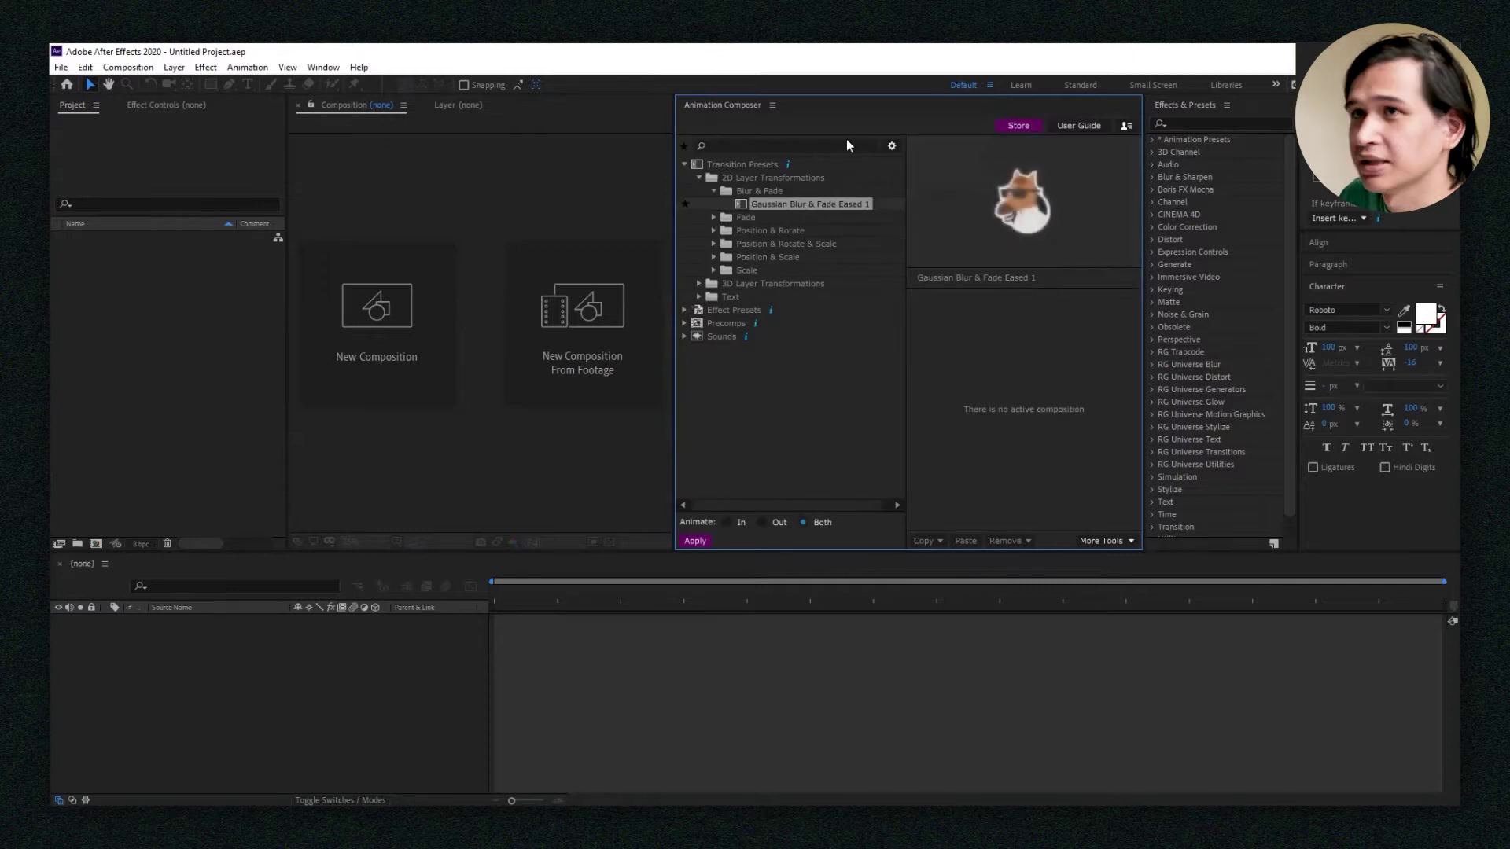
Create a 1080 x 1080 px composition at 30 fps with a duration of 0:00:07:24.
{"action": "left_click", "coordinate": [240, 704]}
{"action": "key", "text": "ctrl+n"}
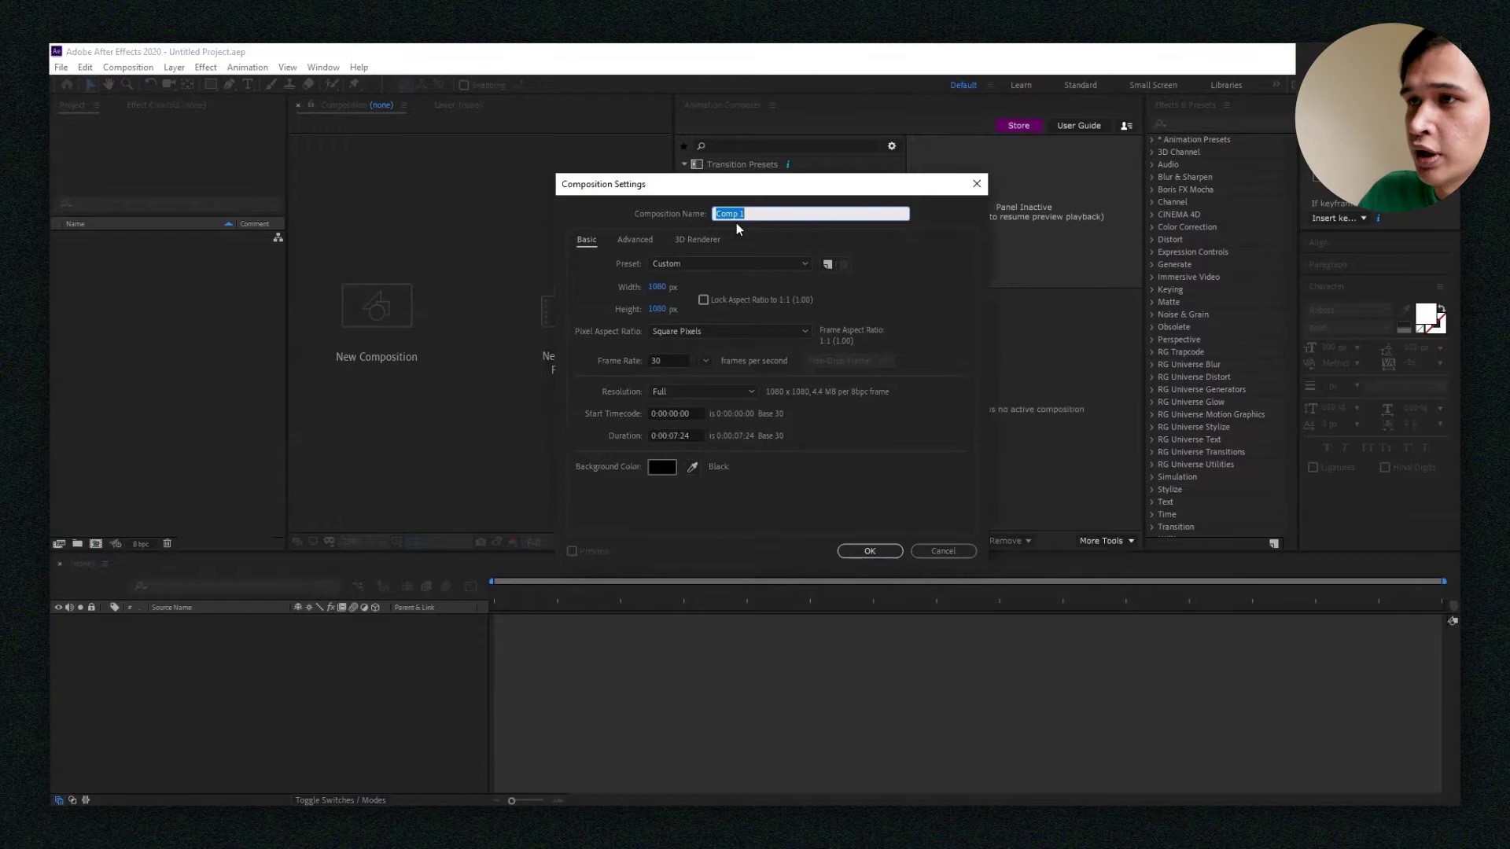
{"action": "left_click", "coordinate": [879, 548]}
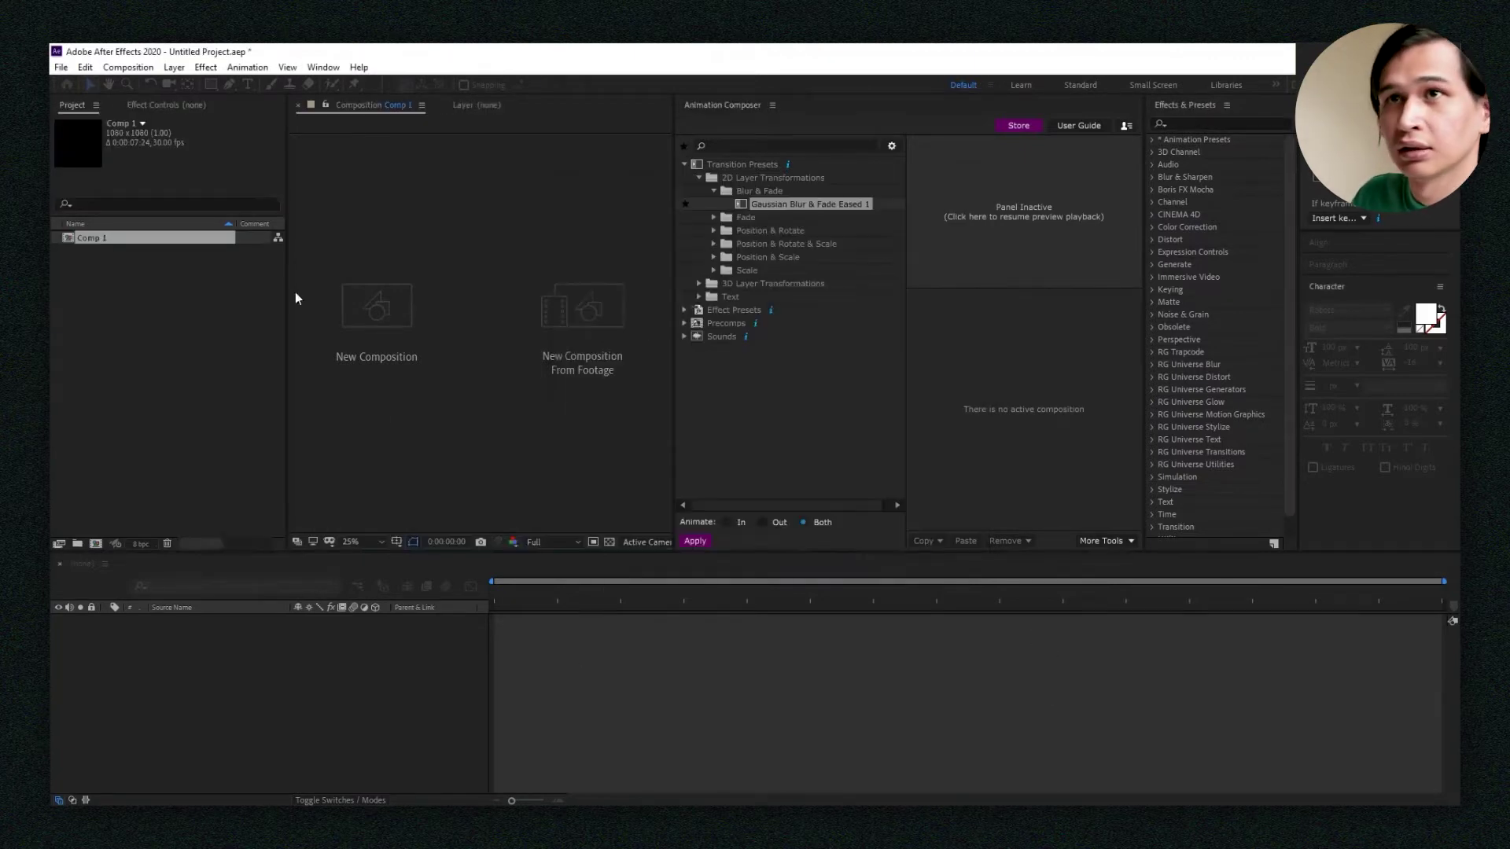
Add a comp-sized medium gray-orange solid layer to the composition.
{"action": "left_click", "coordinate": [174, 67]}
{"action": "mouse_move", "coordinate": [275, 84]}
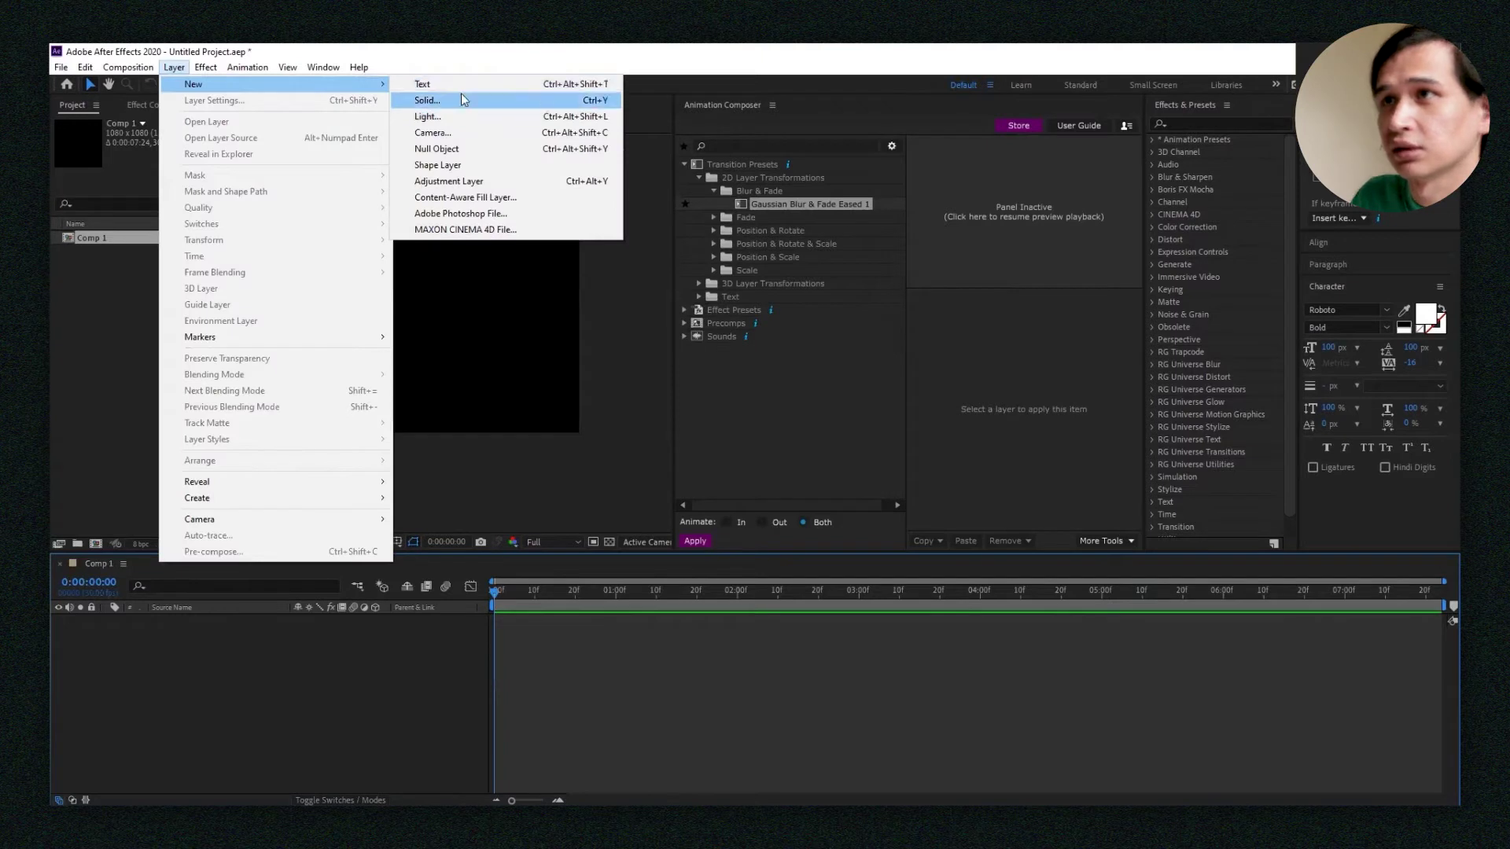
{"action": "left_click", "coordinate": [461, 98]}
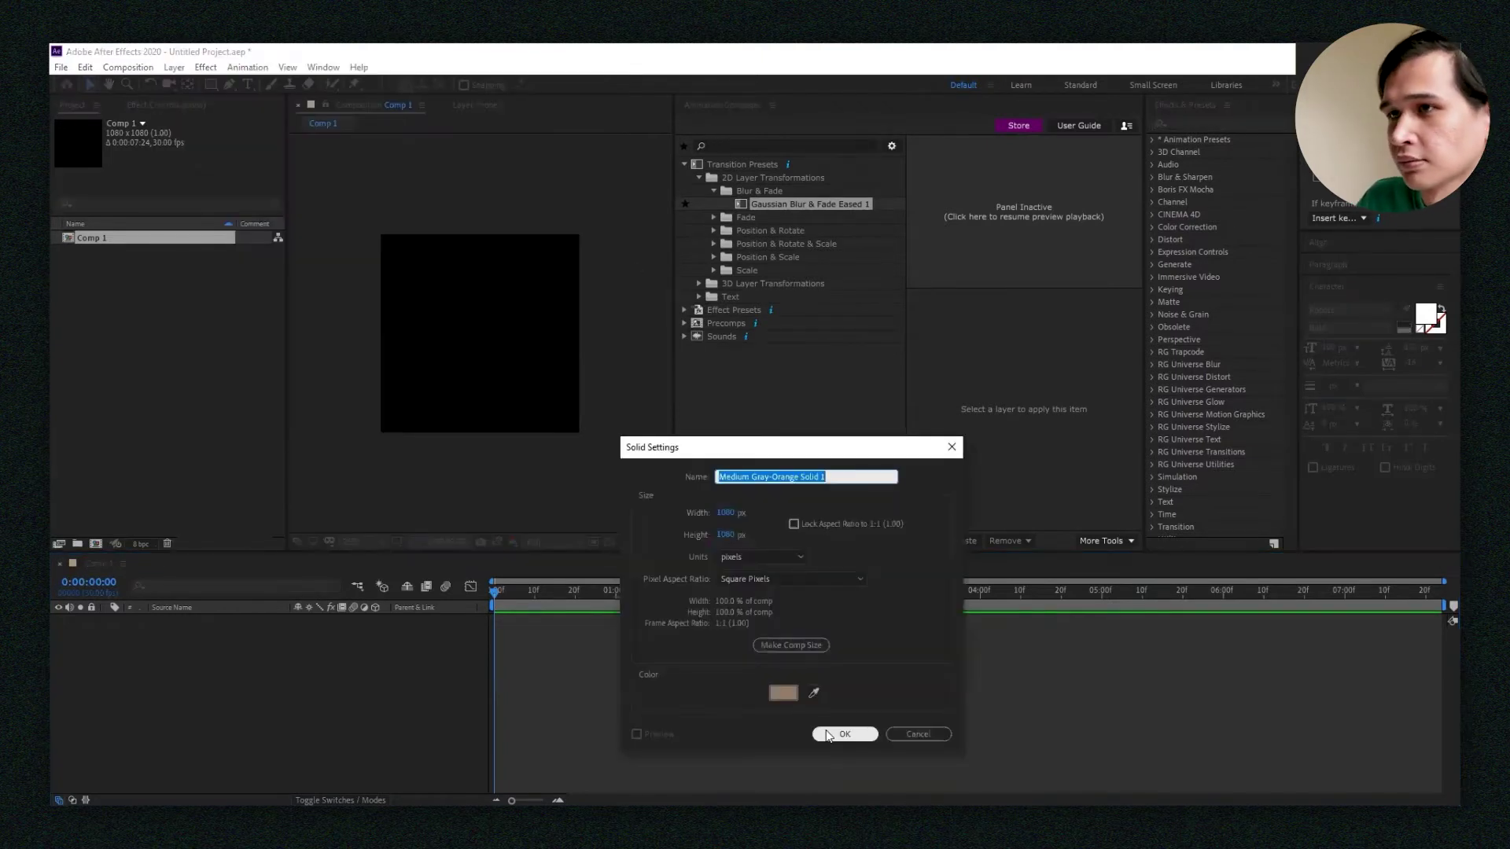
{"action": "left_click", "coordinate": [828, 735]}
Scale the solid layer down to 68% and deselect it.
{"action": "key", "text": "s"}
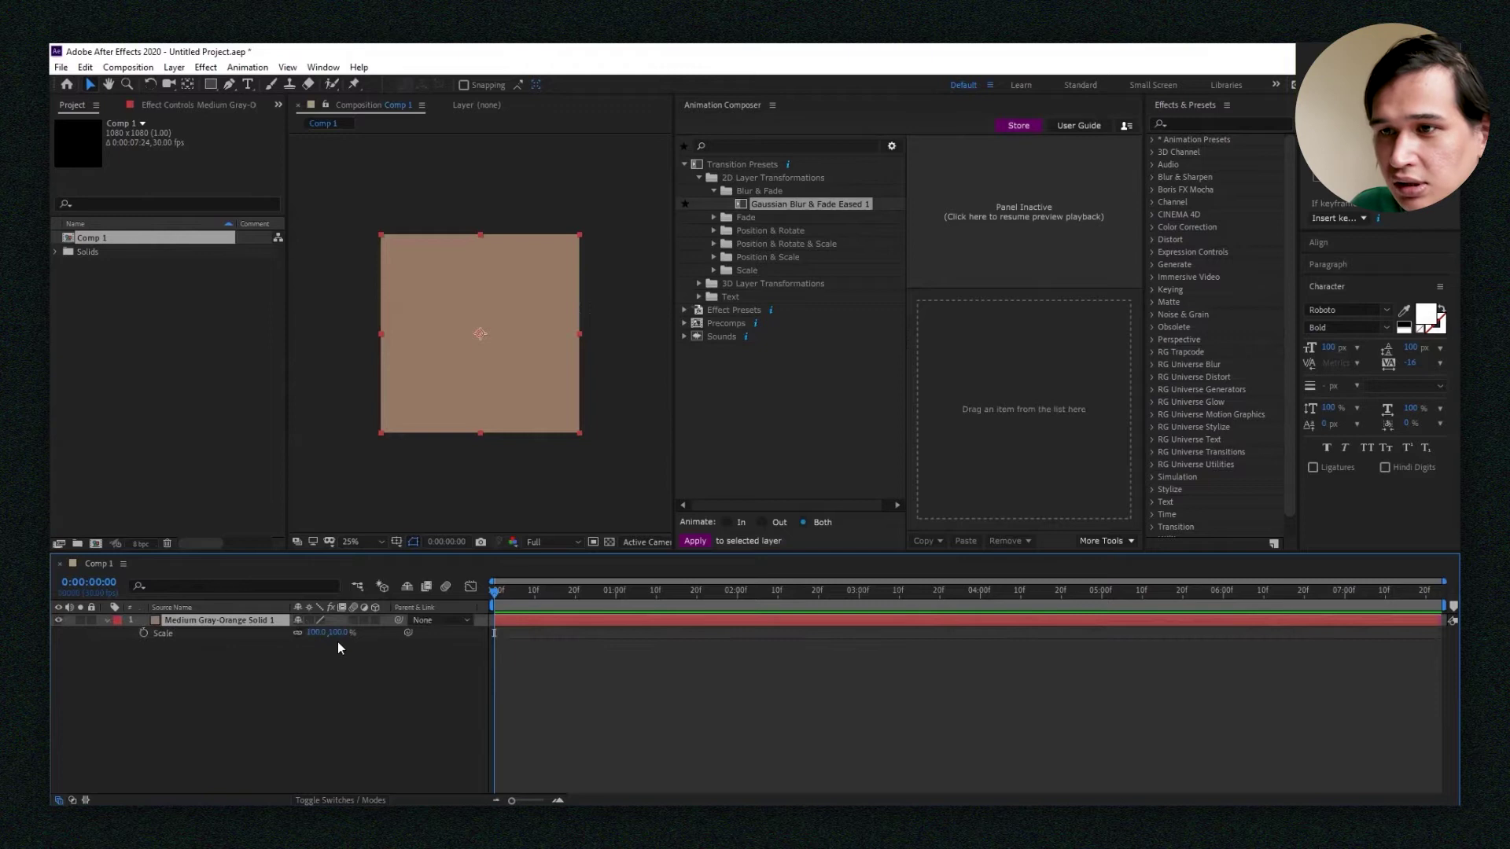
{"action": "left_click_drag", "start_coordinate": [338, 637], "coordinate": [314, 637]}
{"action": "left_click", "coordinate": [354, 691]}
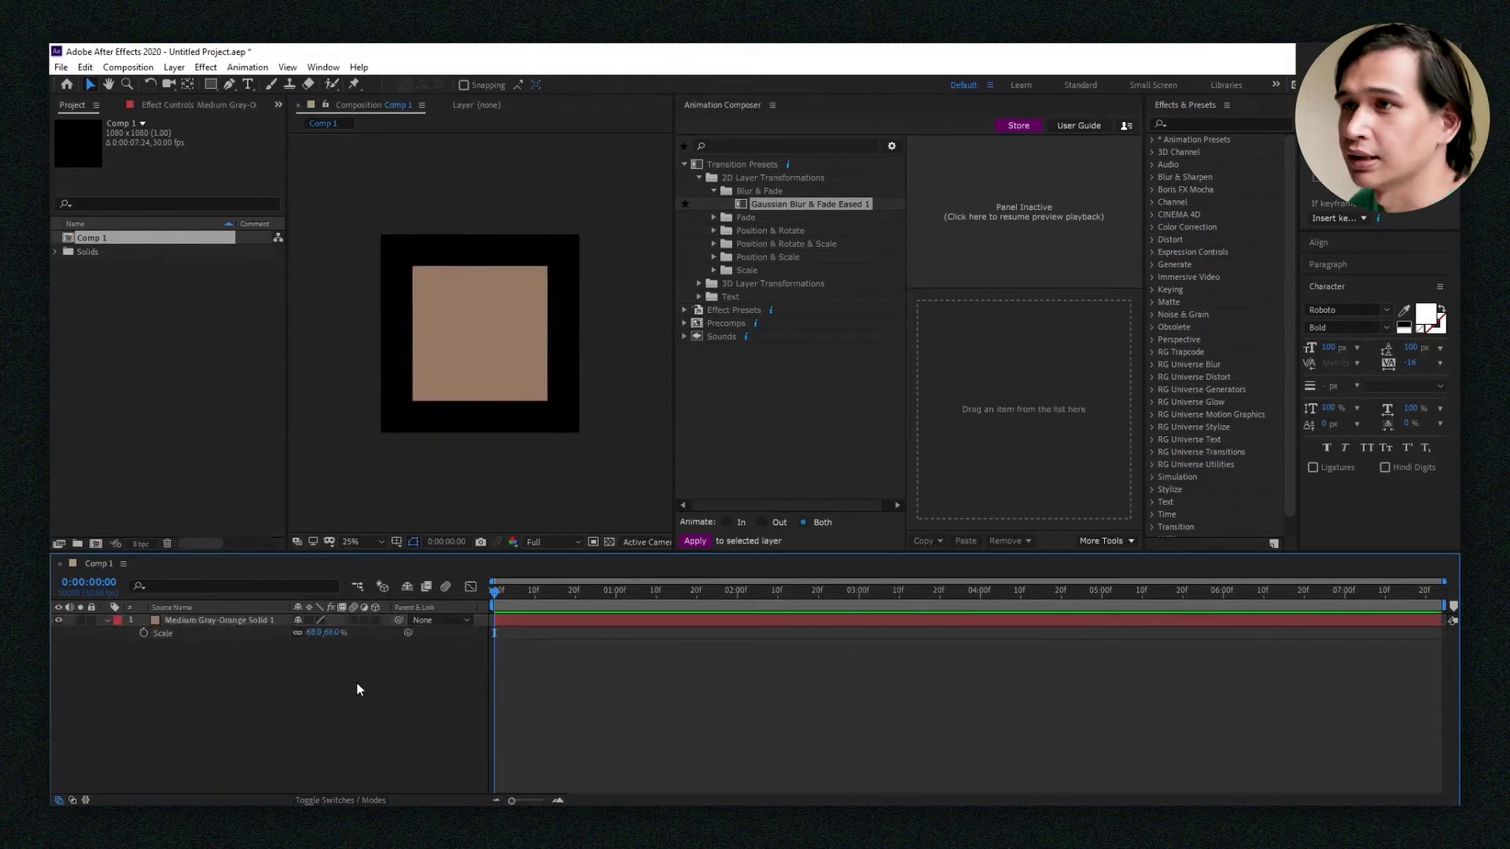
Apply the Gaussian Blur & Fade Eased 1 preset to the solid as both in and out transitions.
{"action": "left_click_drag", "start_coordinate": [780, 200], "coordinate": [185, 620]}
{"action": "left_click", "coordinate": [219, 619]}
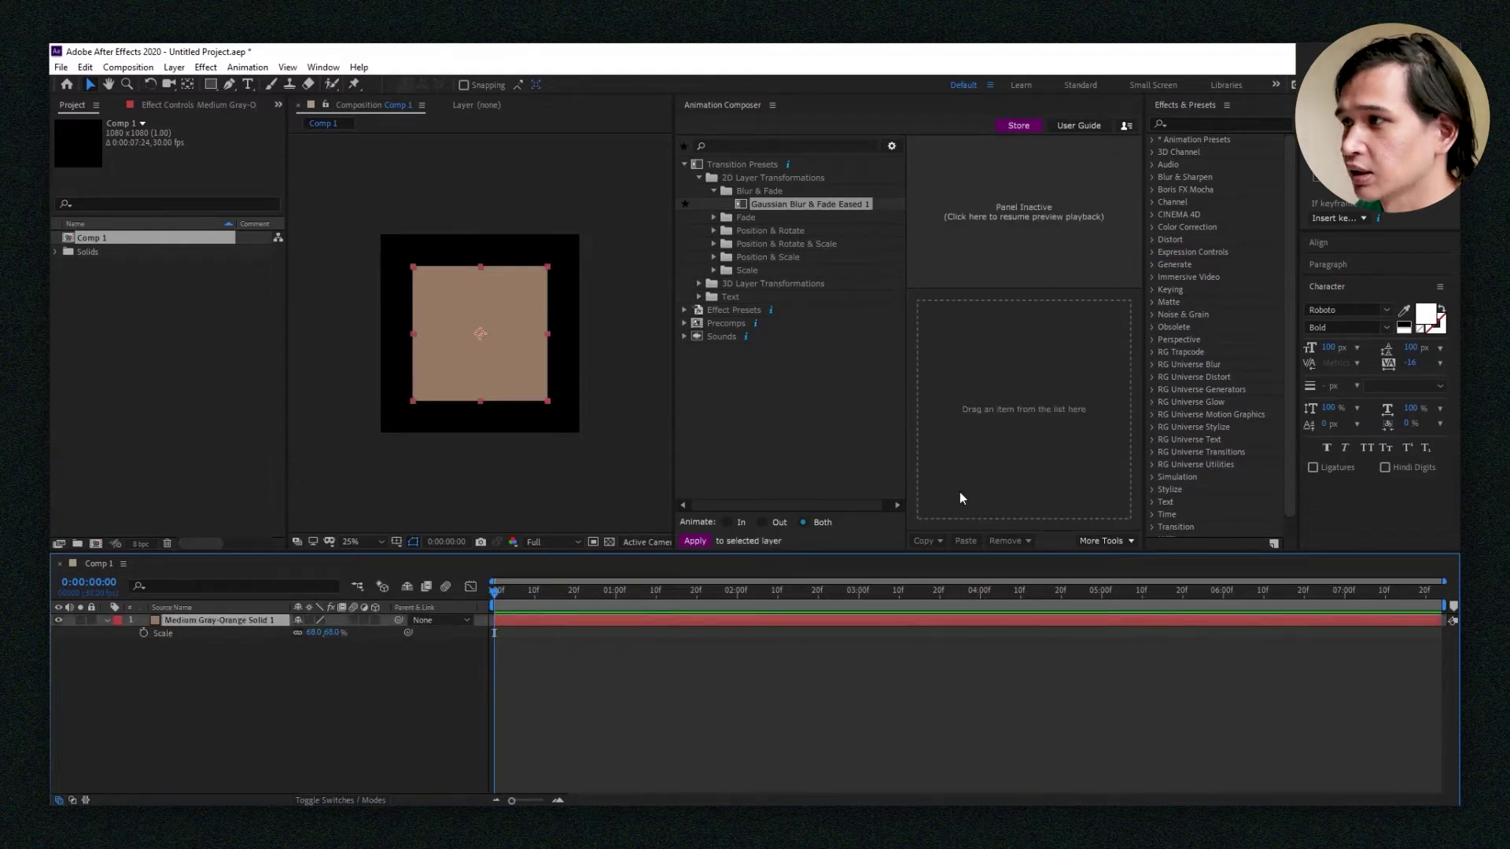
{"action": "left_click_drag", "start_coordinate": [959, 498], "coordinate": [956, 493]}
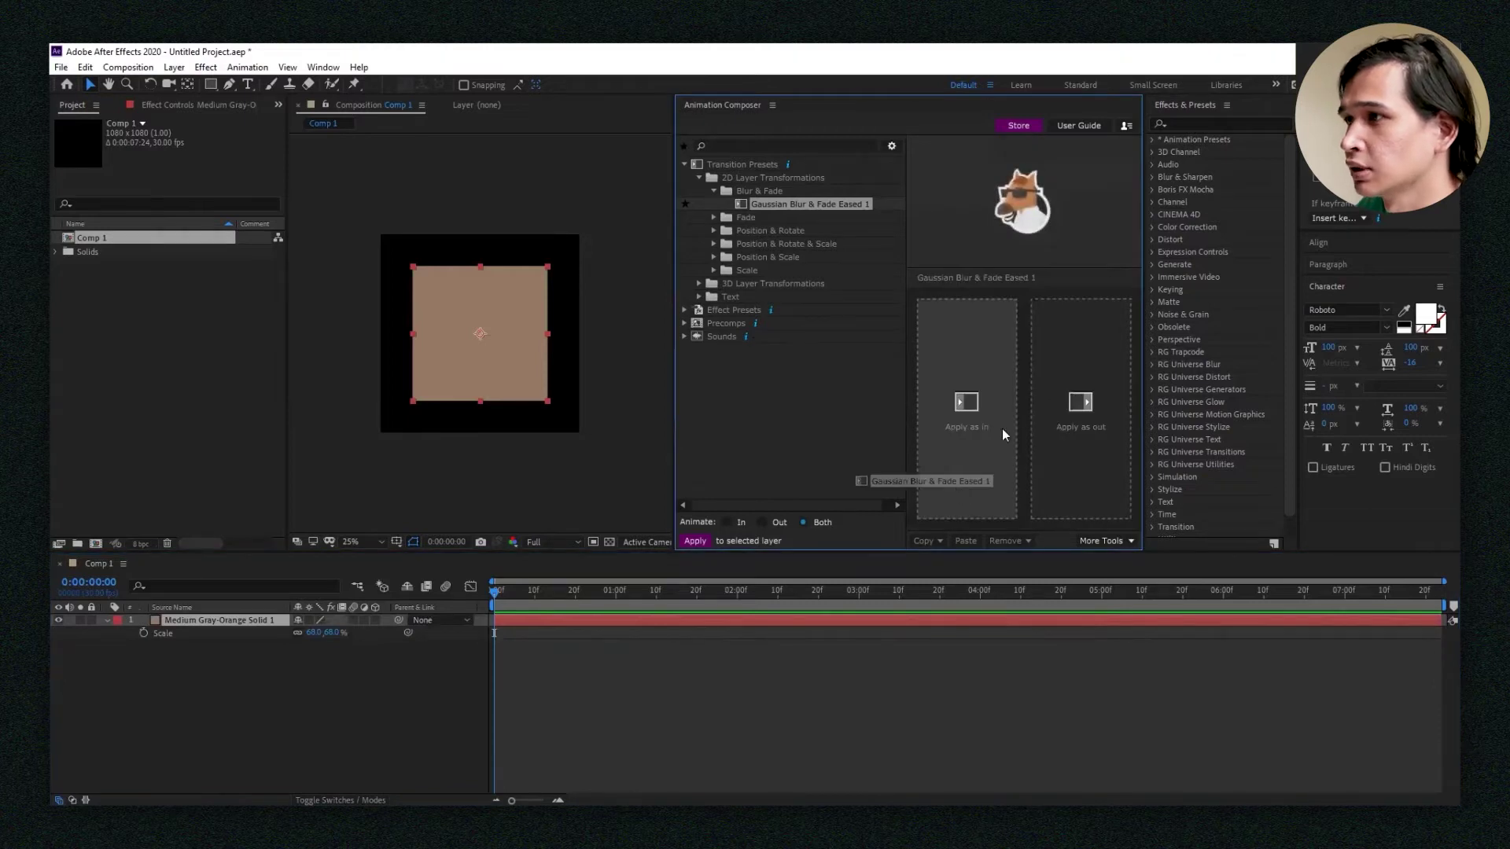
{"action": "left_click_drag", "start_coordinate": [1001, 428], "coordinate": [1002, 428]}
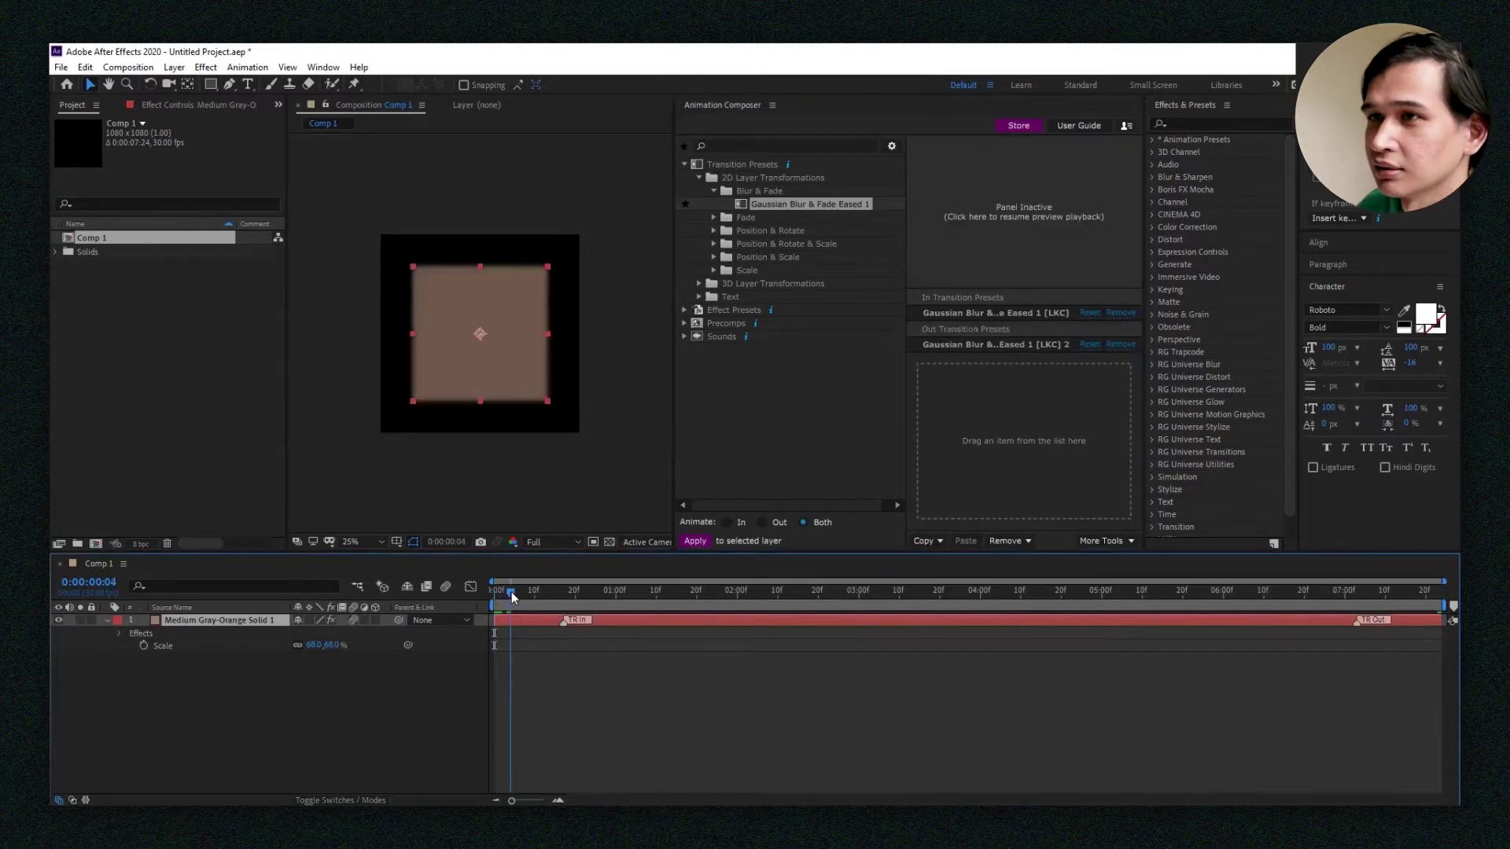
Scrub and play the timeline to preview the blur fade transitions on the solid.
{"action": "left_click_drag", "start_coordinate": [497, 596], "coordinate": [530, 598]}
{"action": "key", "text": "space"}
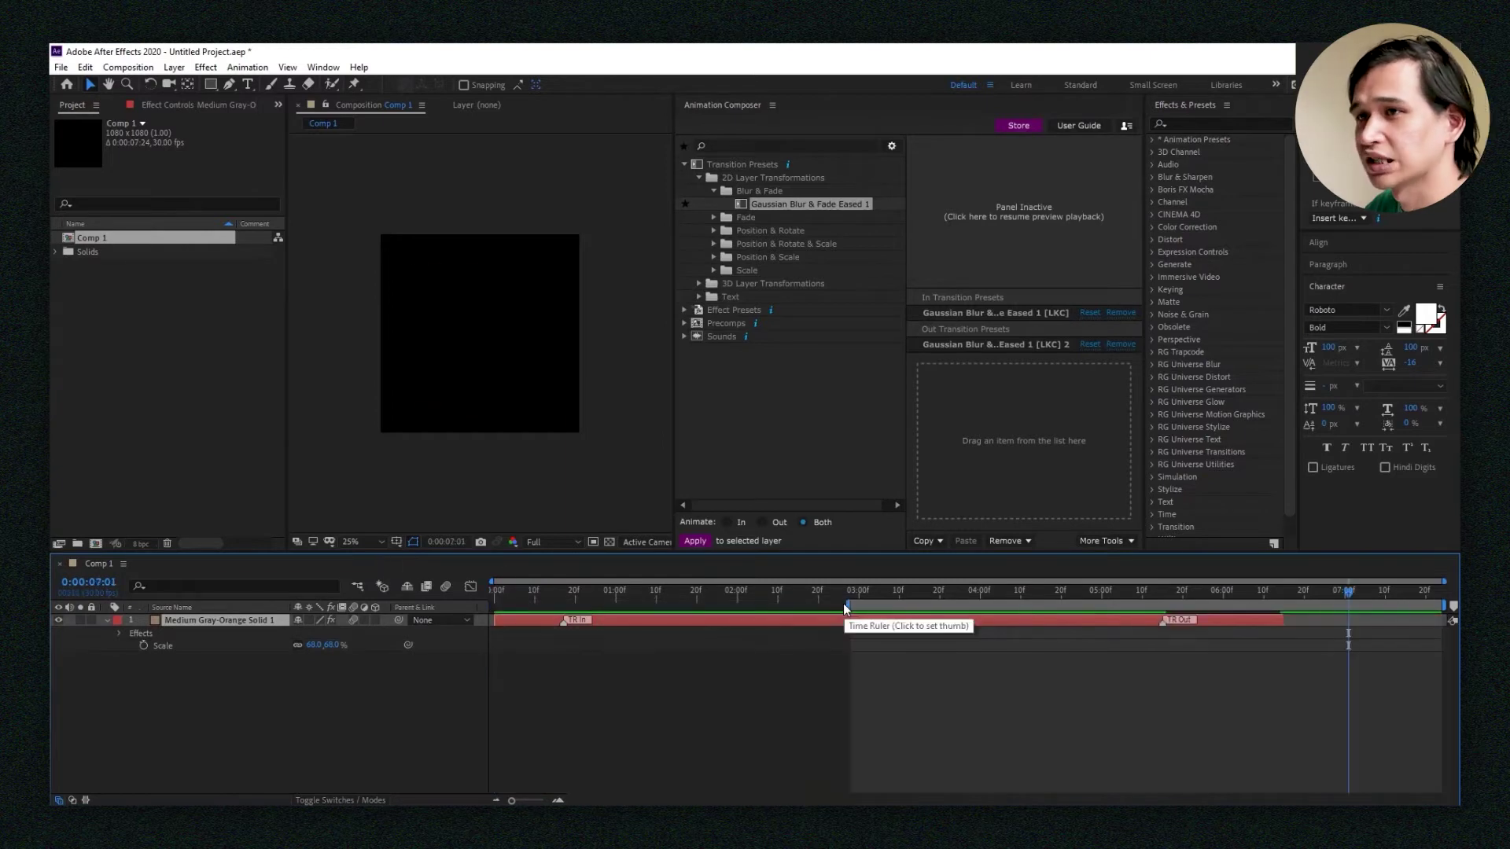
{"action": "key", "text": "space"}
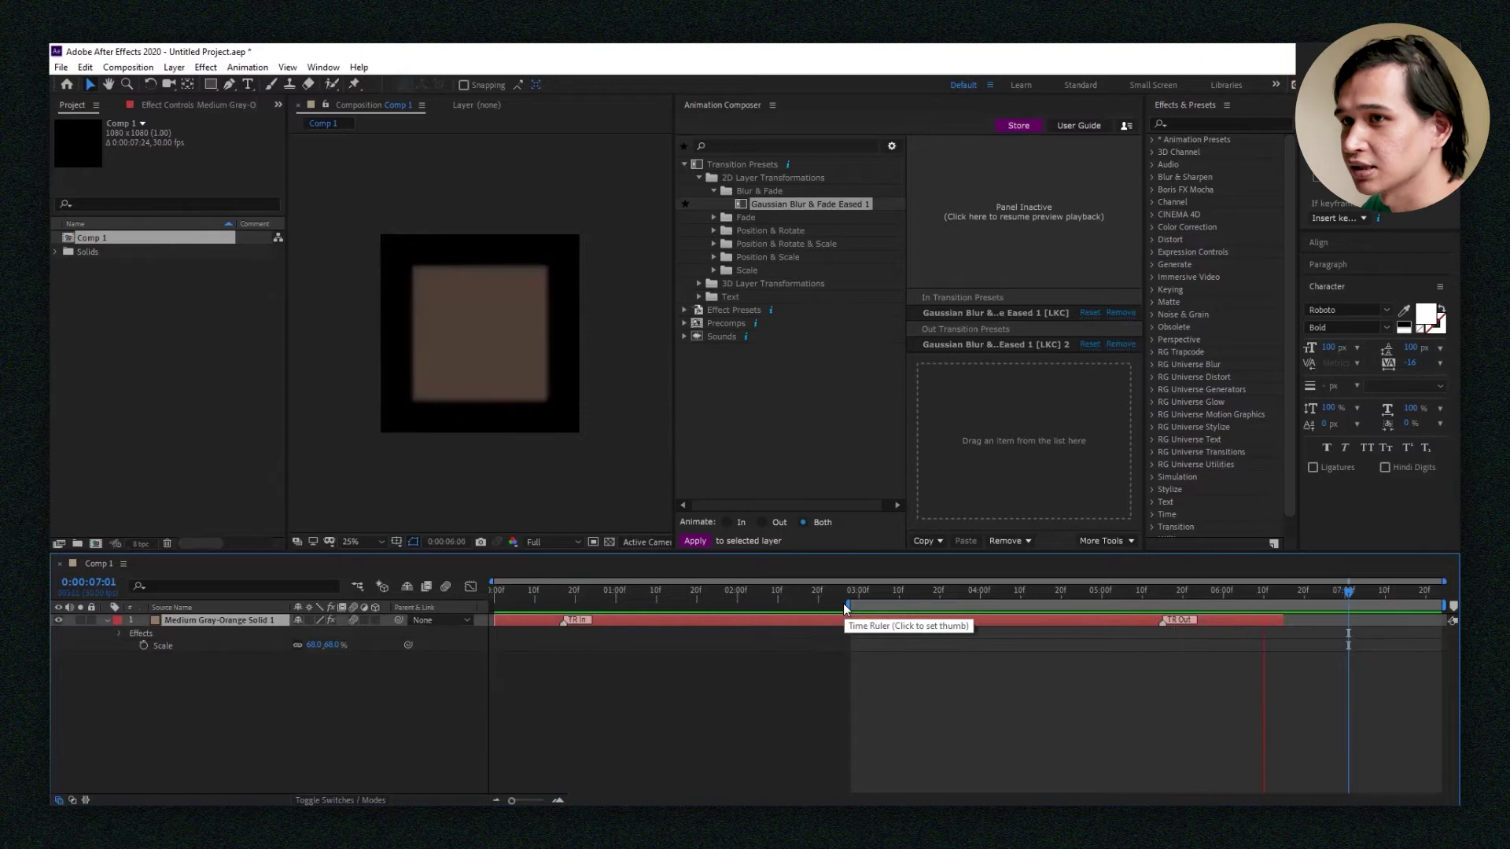
Preview the Fade Cubic In 1 preset, and apply Ease Position & Rotate 1 to the solid as an in transition.
{"action": "left_click", "coordinate": [713, 217]}
{"action": "left_click", "coordinate": [760, 228]}
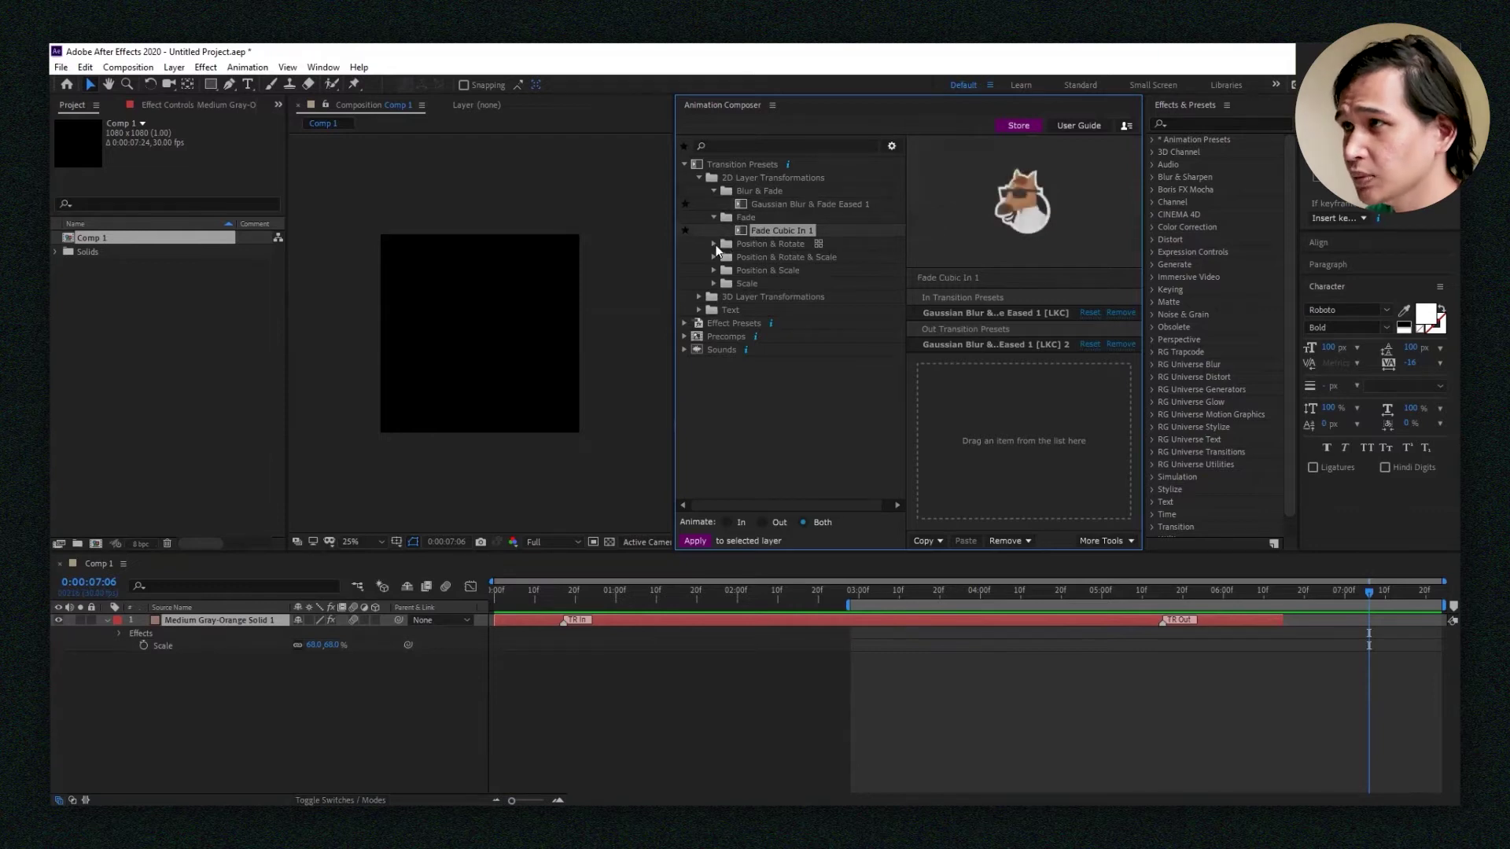
{"action": "left_click", "coordinate": [714, 243]}
{"action": "left_click", "coordinate": [776, 258]}
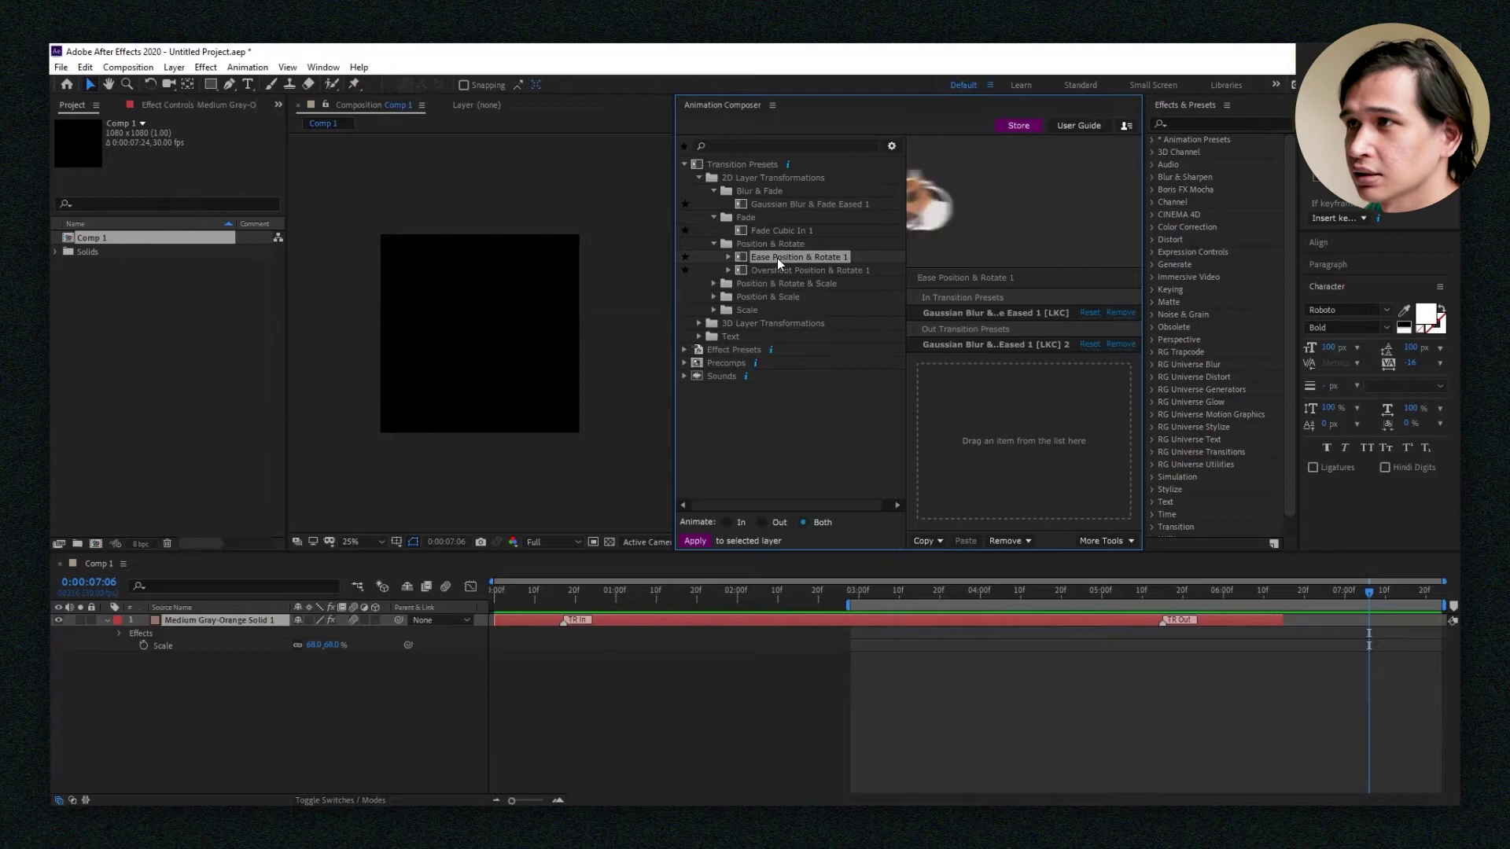
{"action": "left_click_drag", "start_coordinate": [1013, 445], "coordinate": [985, 445]}
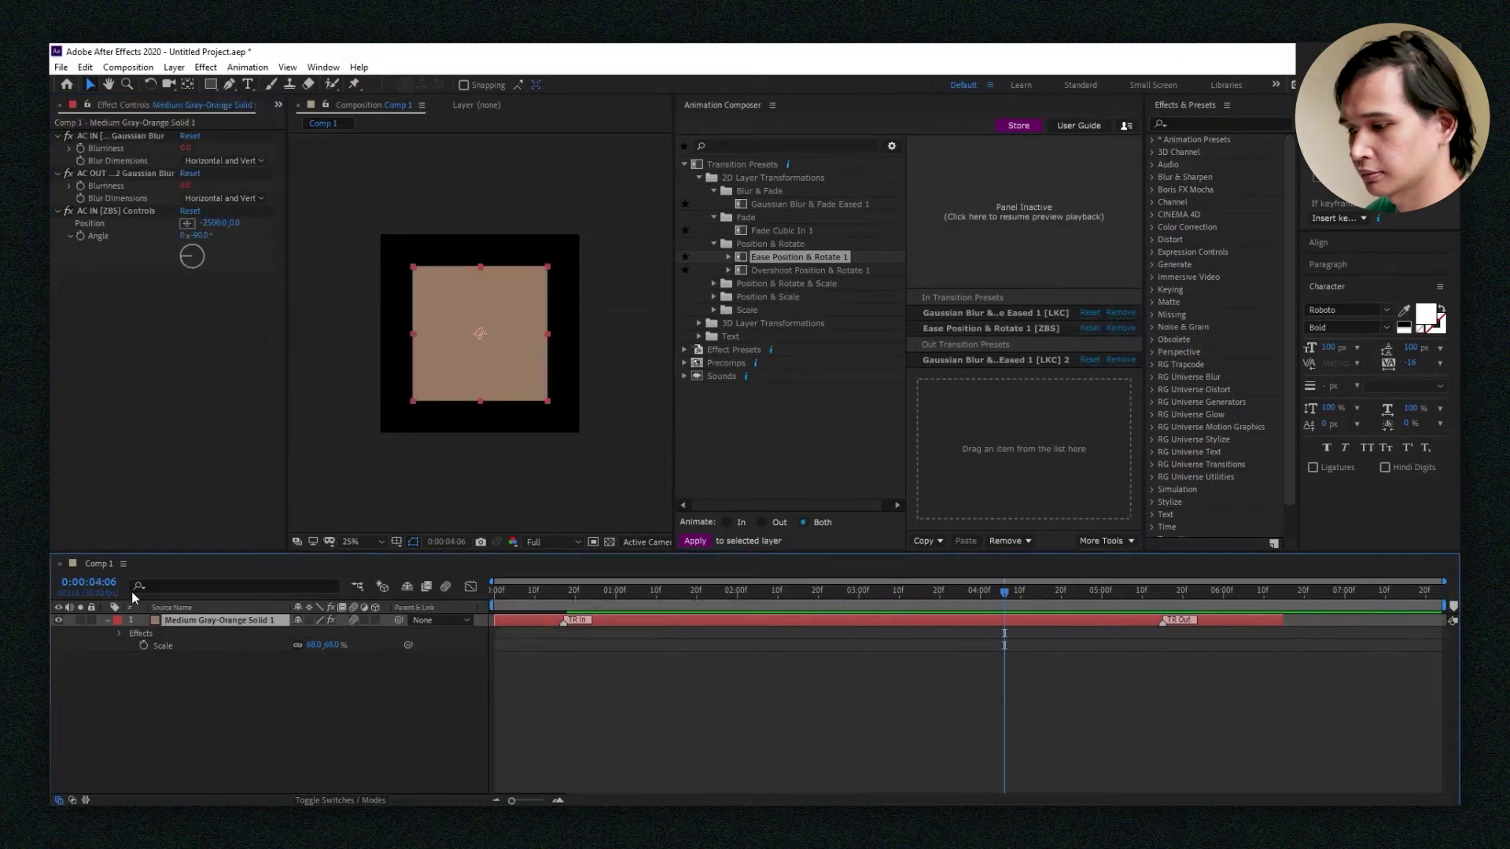
Play back the composition to check the solid's position and rotation entrance.
{"action": "key", "text": "space"}
{"action": "key", "text": "space"}
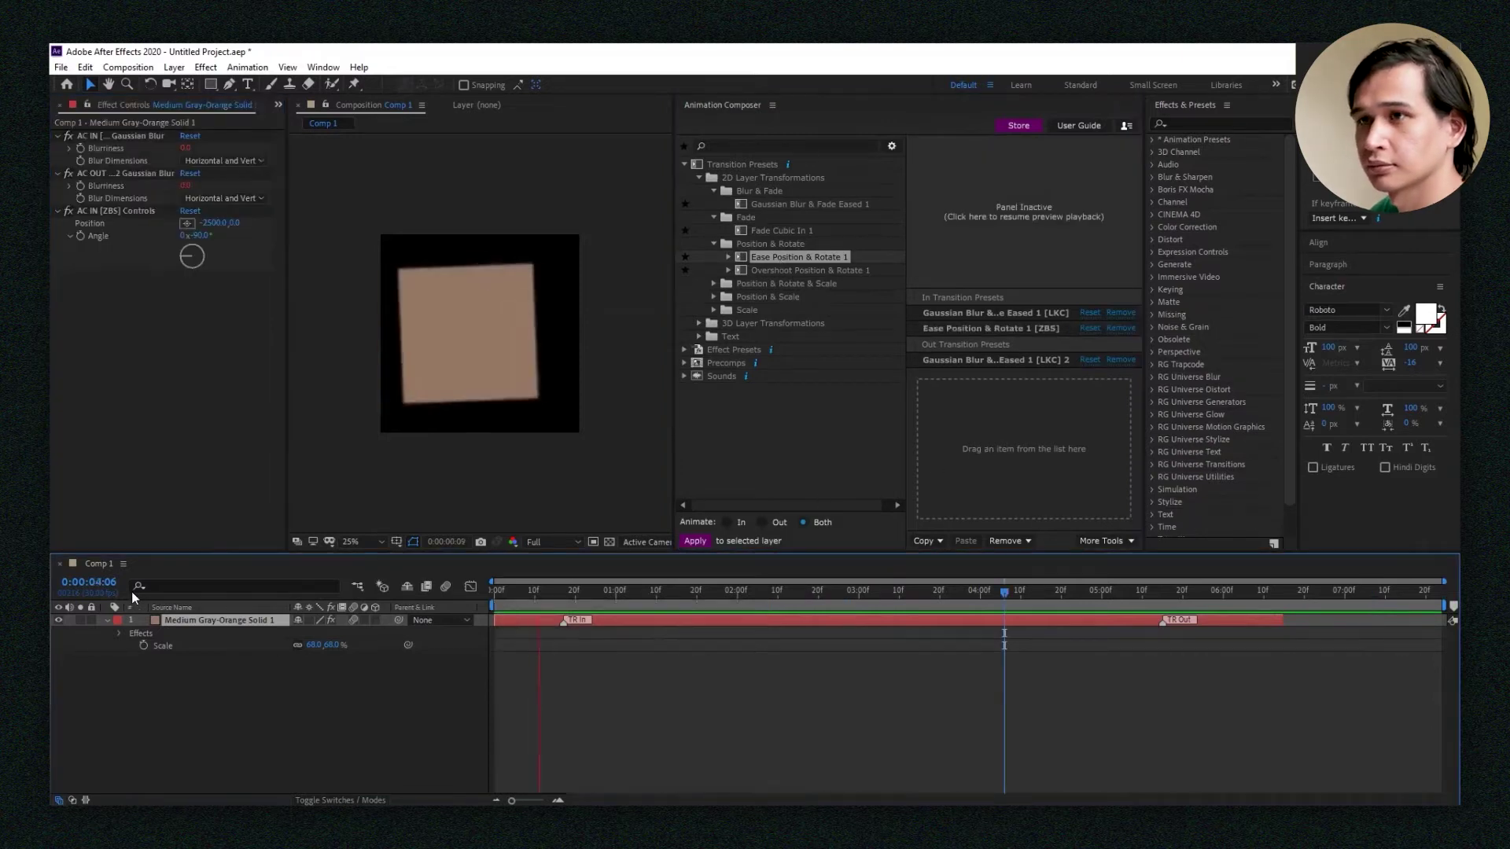
{"action": "key", "text": "space"}
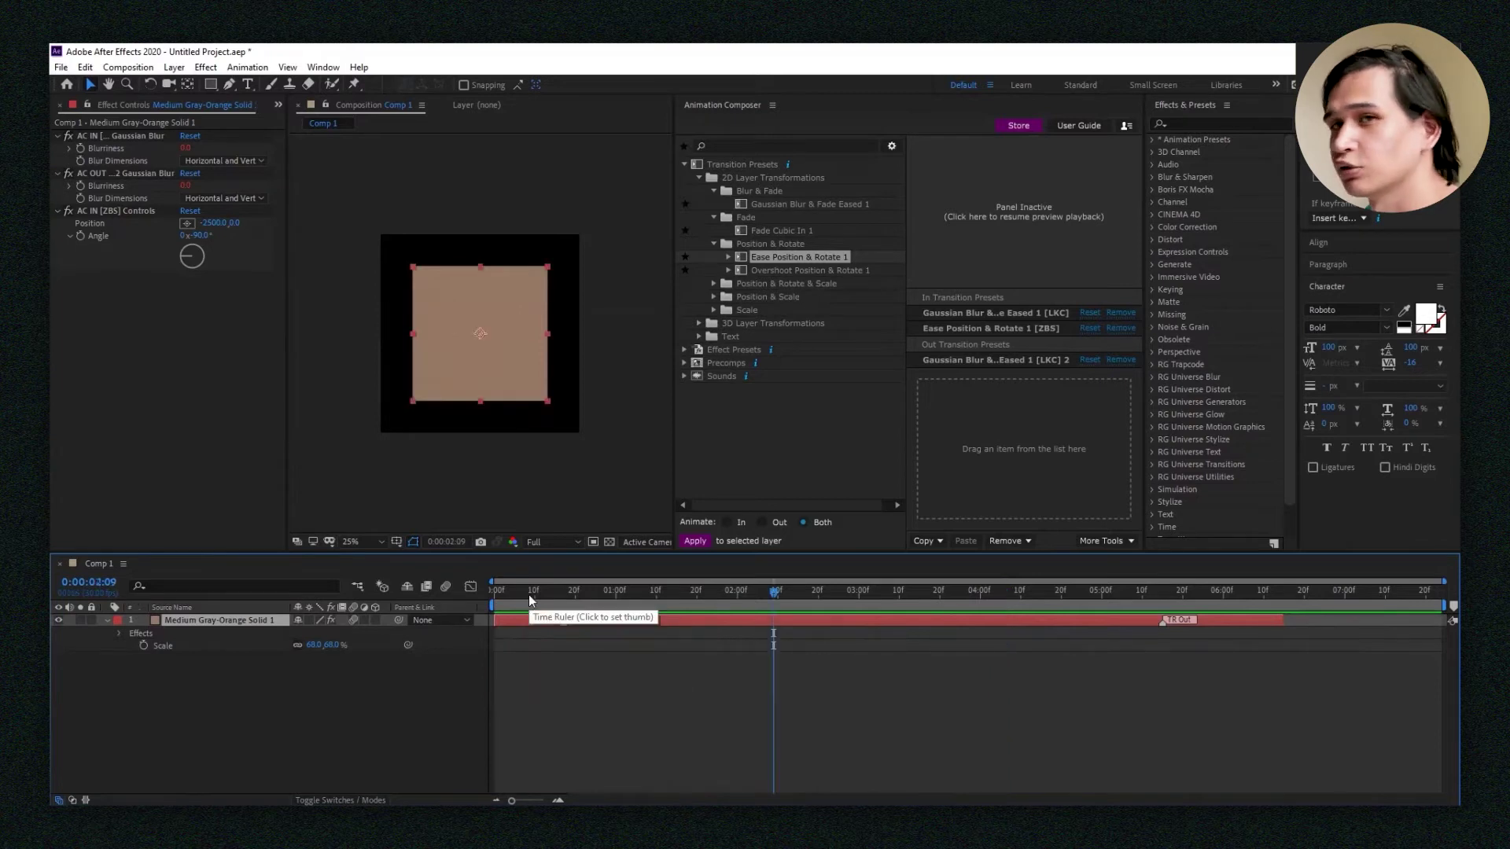
Browse the proportional anchor-point scale presets, and select Overshoot Scale From Anchor Point 2 after viewing the Bounce Scale preset.
{"action": "left_click", "coordinate": [713, 310]}
{"action": "left_click", "coordinate": [729, 323]}
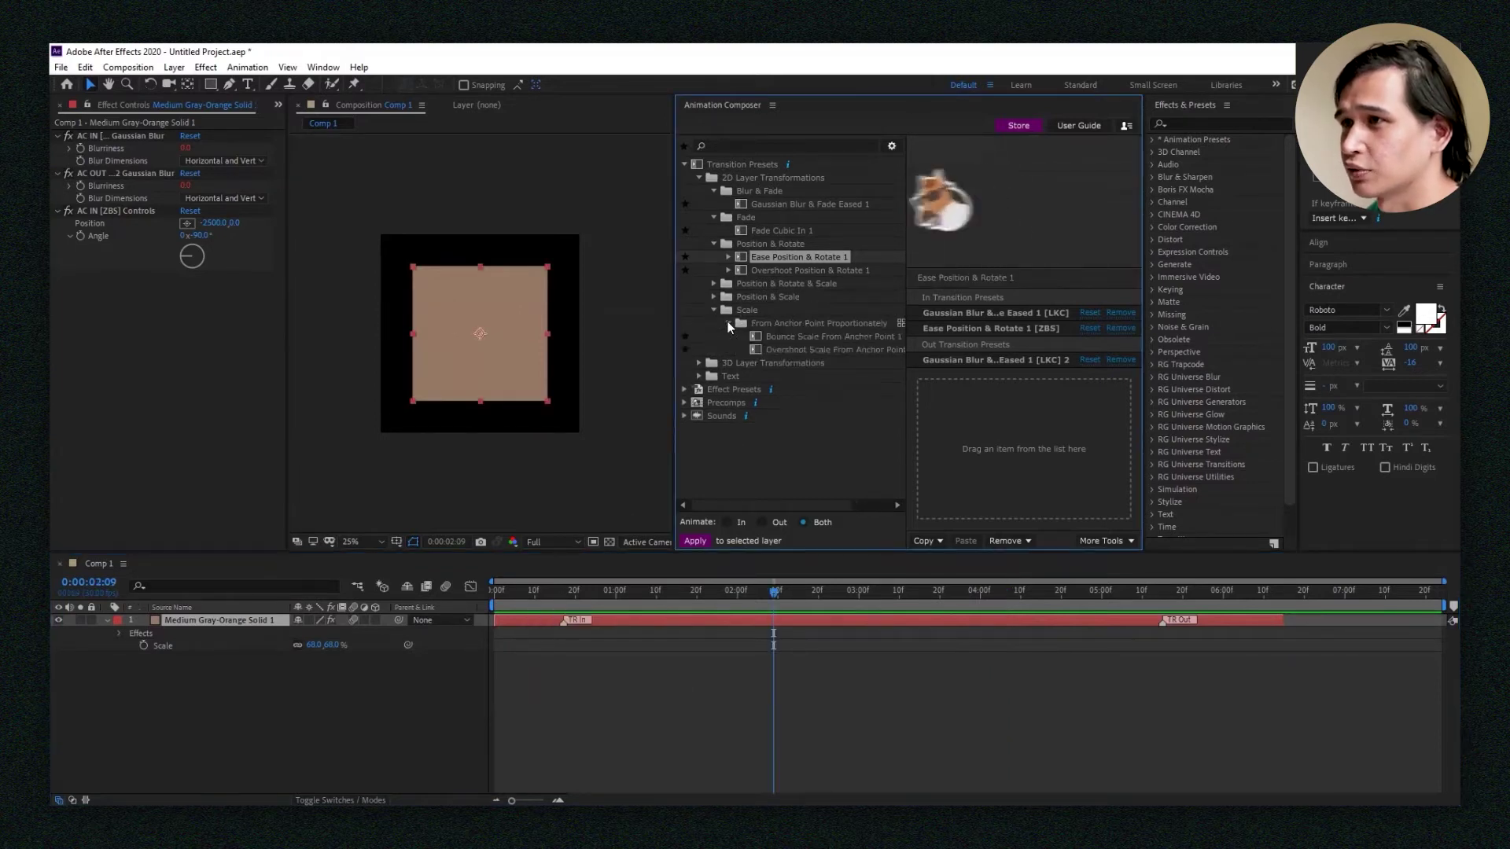
{"action": "left_click", "coordinate": [766, 333]}
{"action": "left_click", "coordinate": [781, 347]}
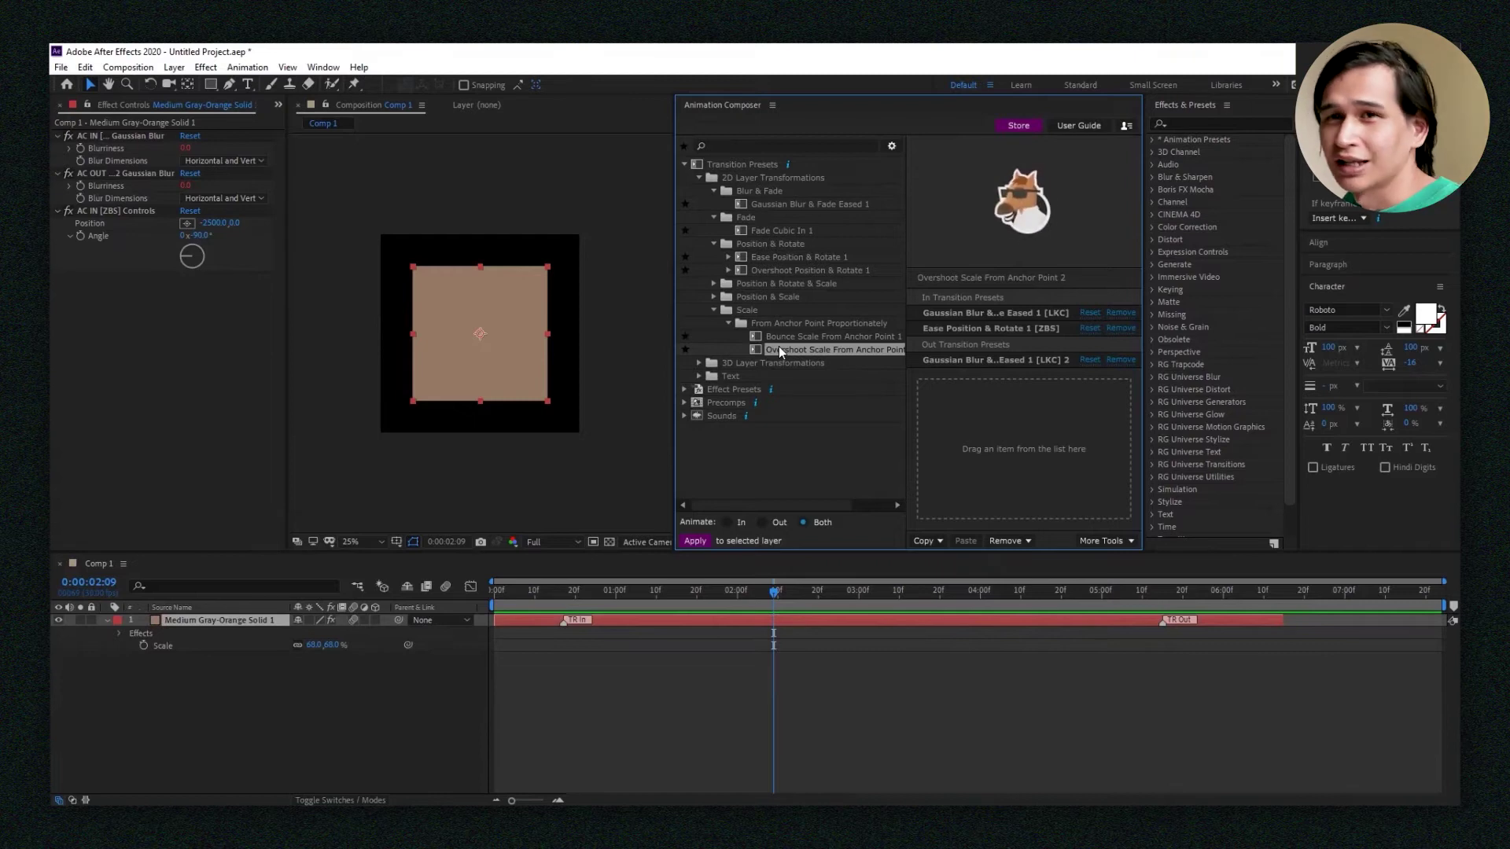
{"action": "key", "text": "space"}
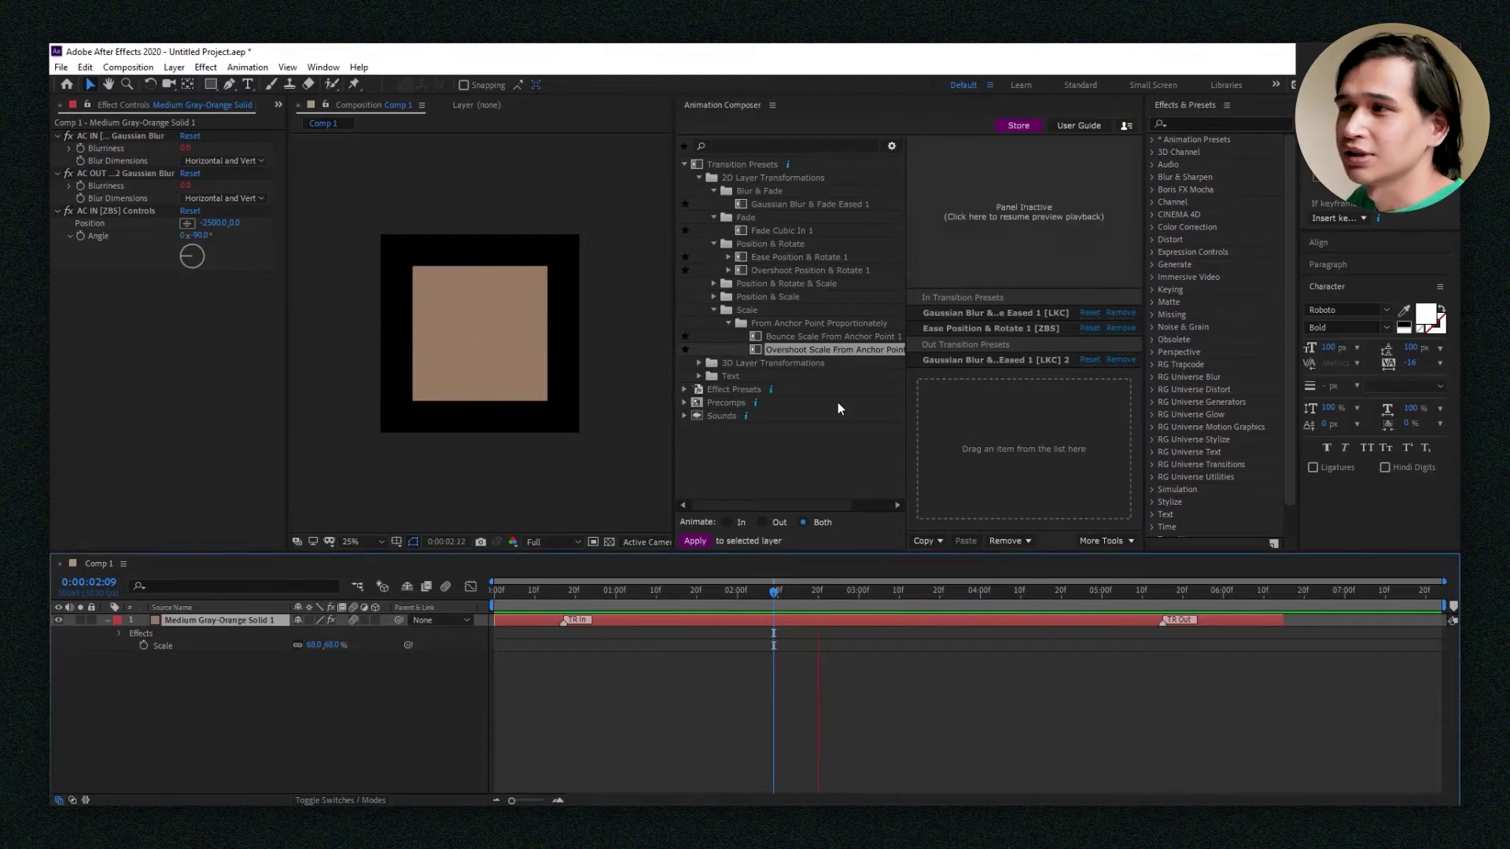
{"action": "key", "text": "space"}
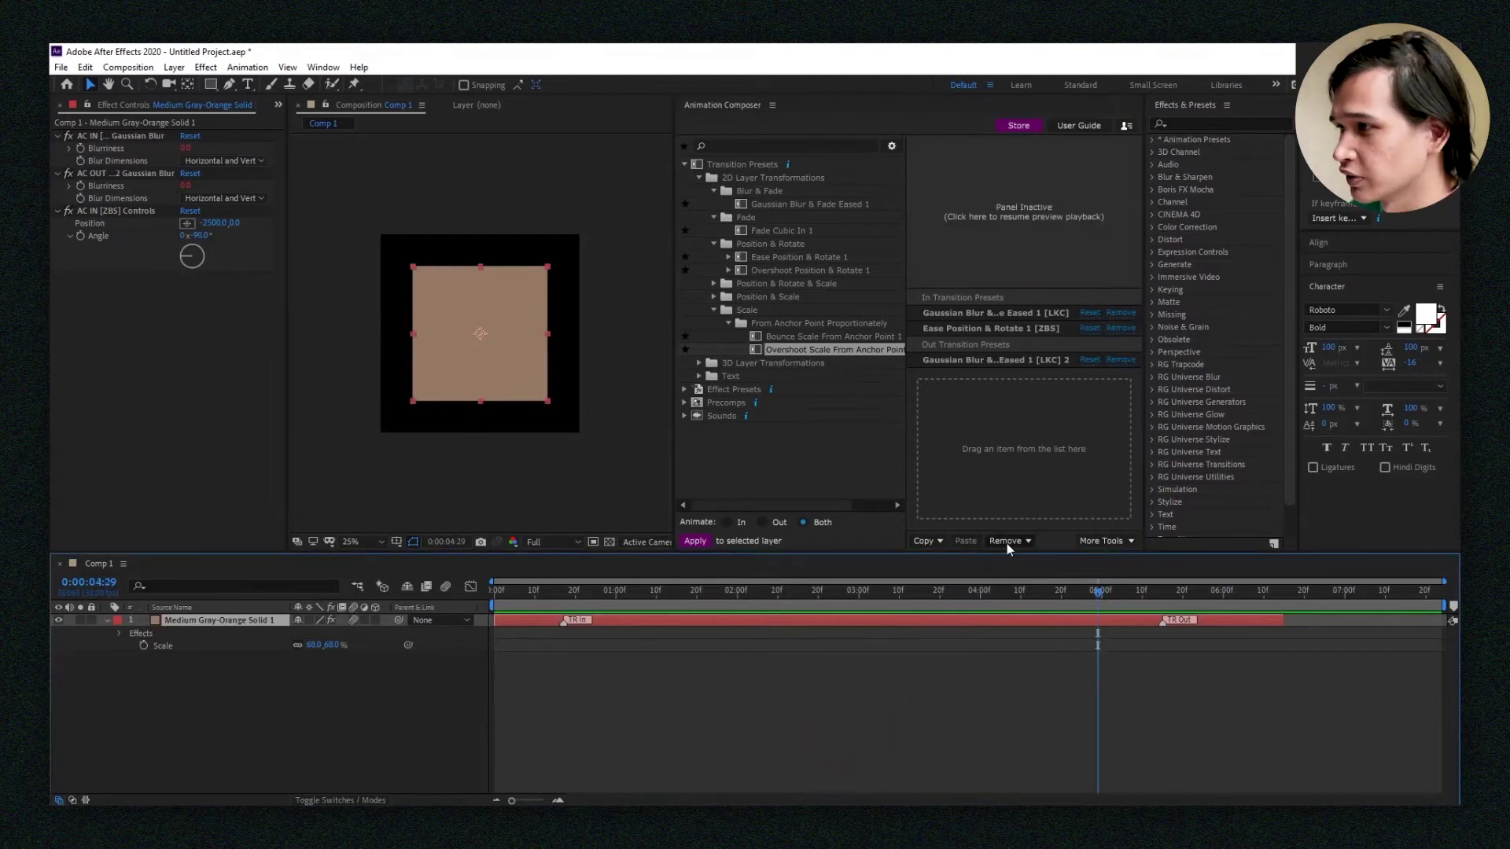
Remove all transition presets from the solid and apply Overshoot Scale From Anchor Point 2 as its in transition.
{"action": "left_click", "coordinate": [1007, 543]}
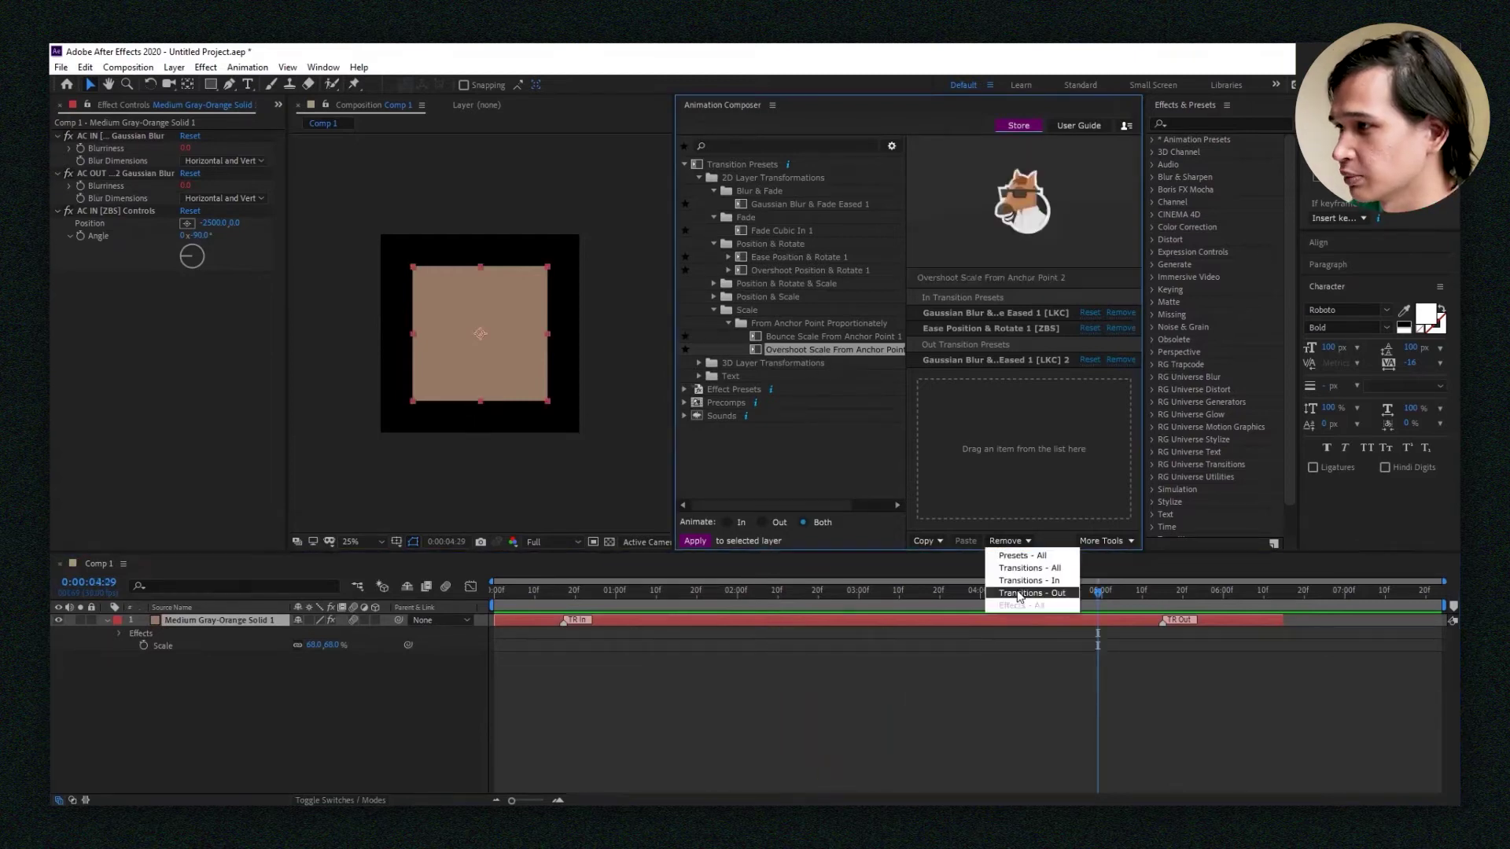
{"action": "left_click", "coordinate": [1014, 594]}
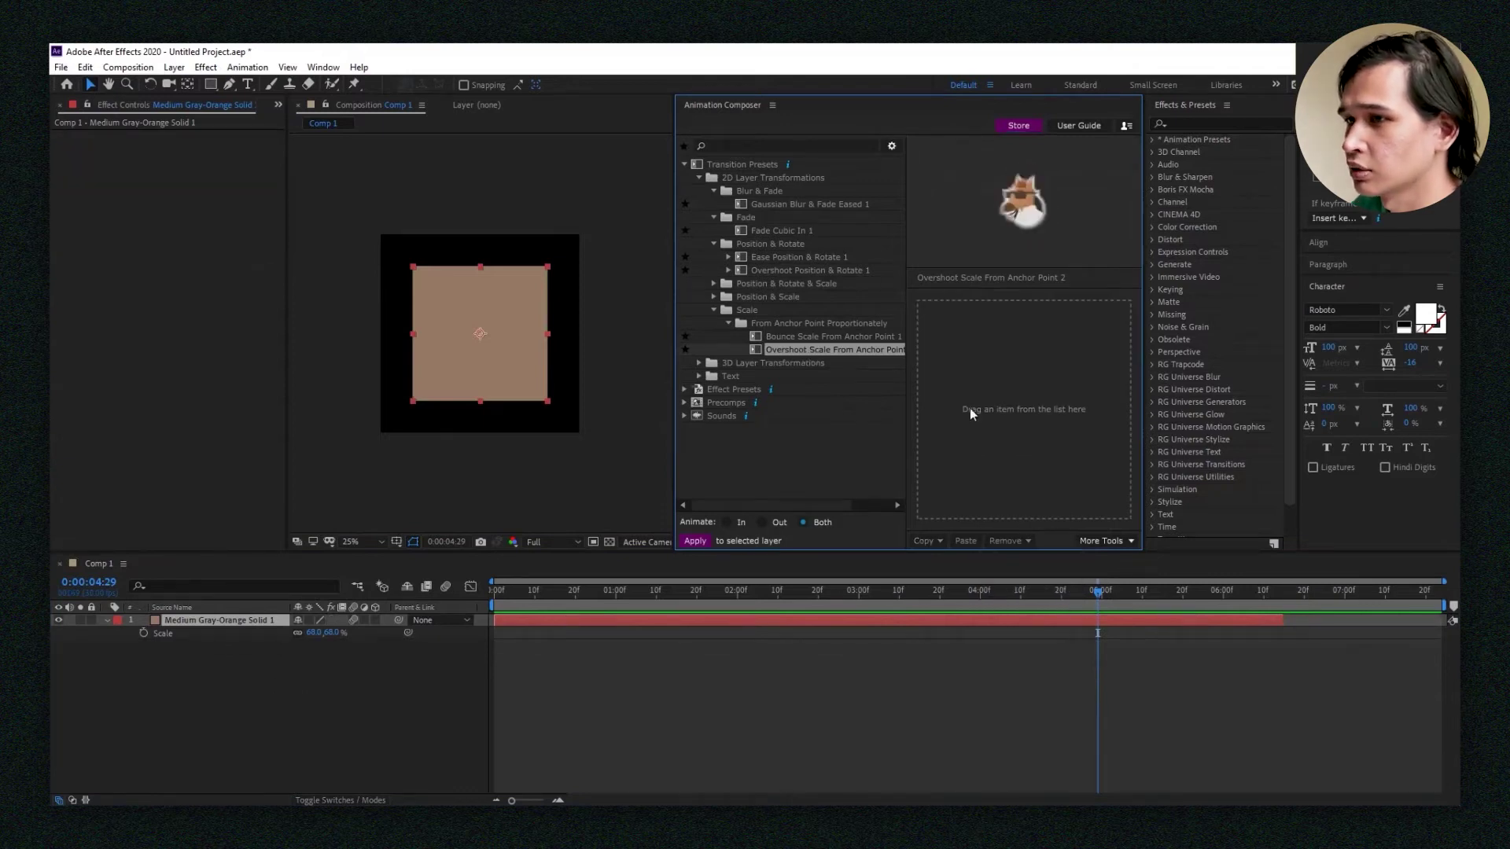
{"action": "left_click_drag", "start_coordinate": [971, 413], "coordinate": [970, 415]}
Move the playhead to 0:00:01:08 and play back the solid's overshoot scale entrance.
{"action": "left_click", "coordinate": [648, 592]}
{"action": "key", "text": "space"}
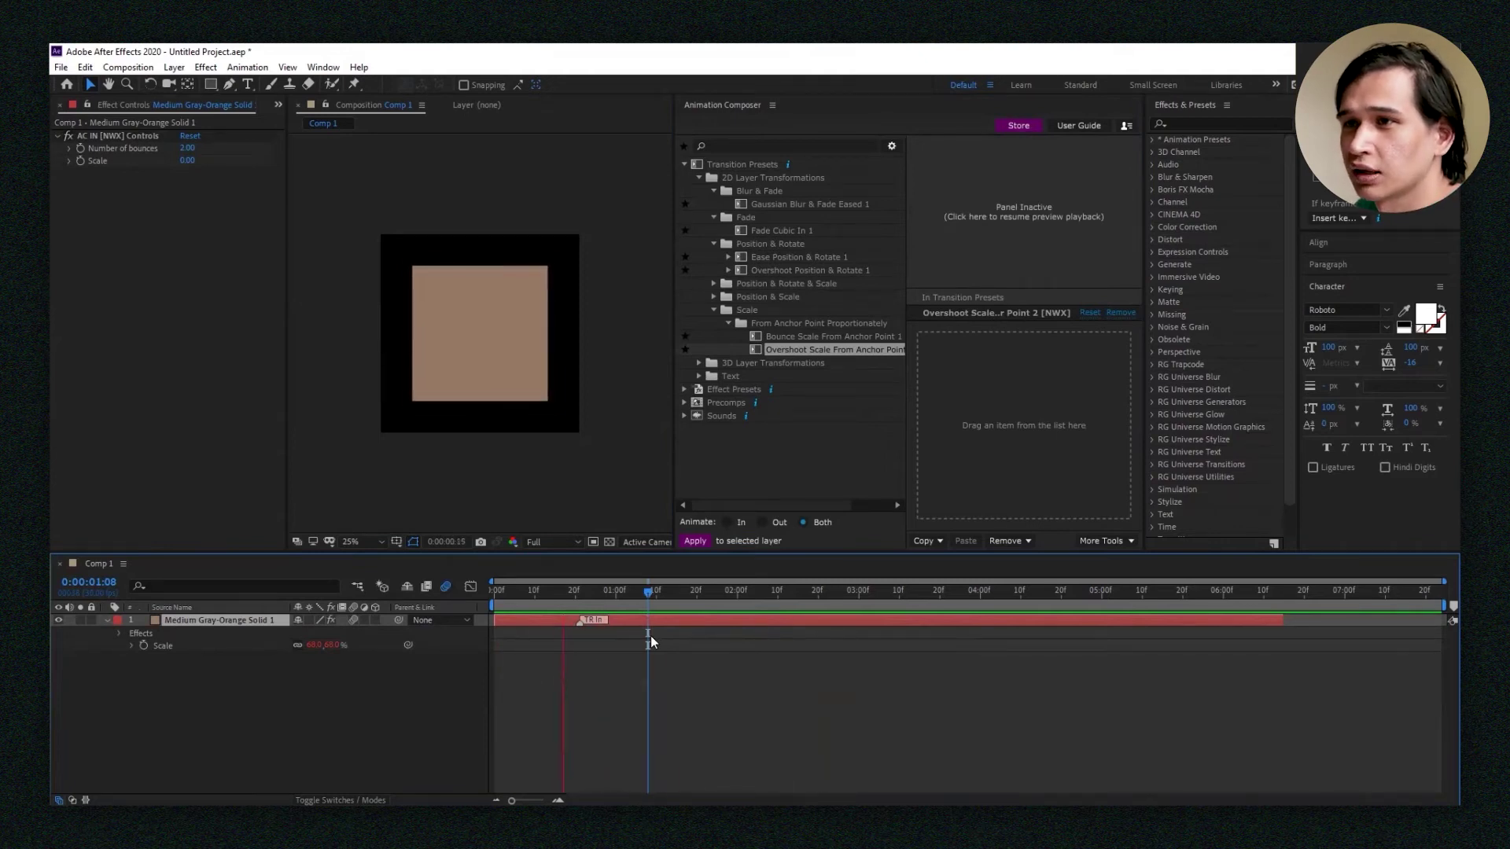
{"action": "key", "text": "space"}
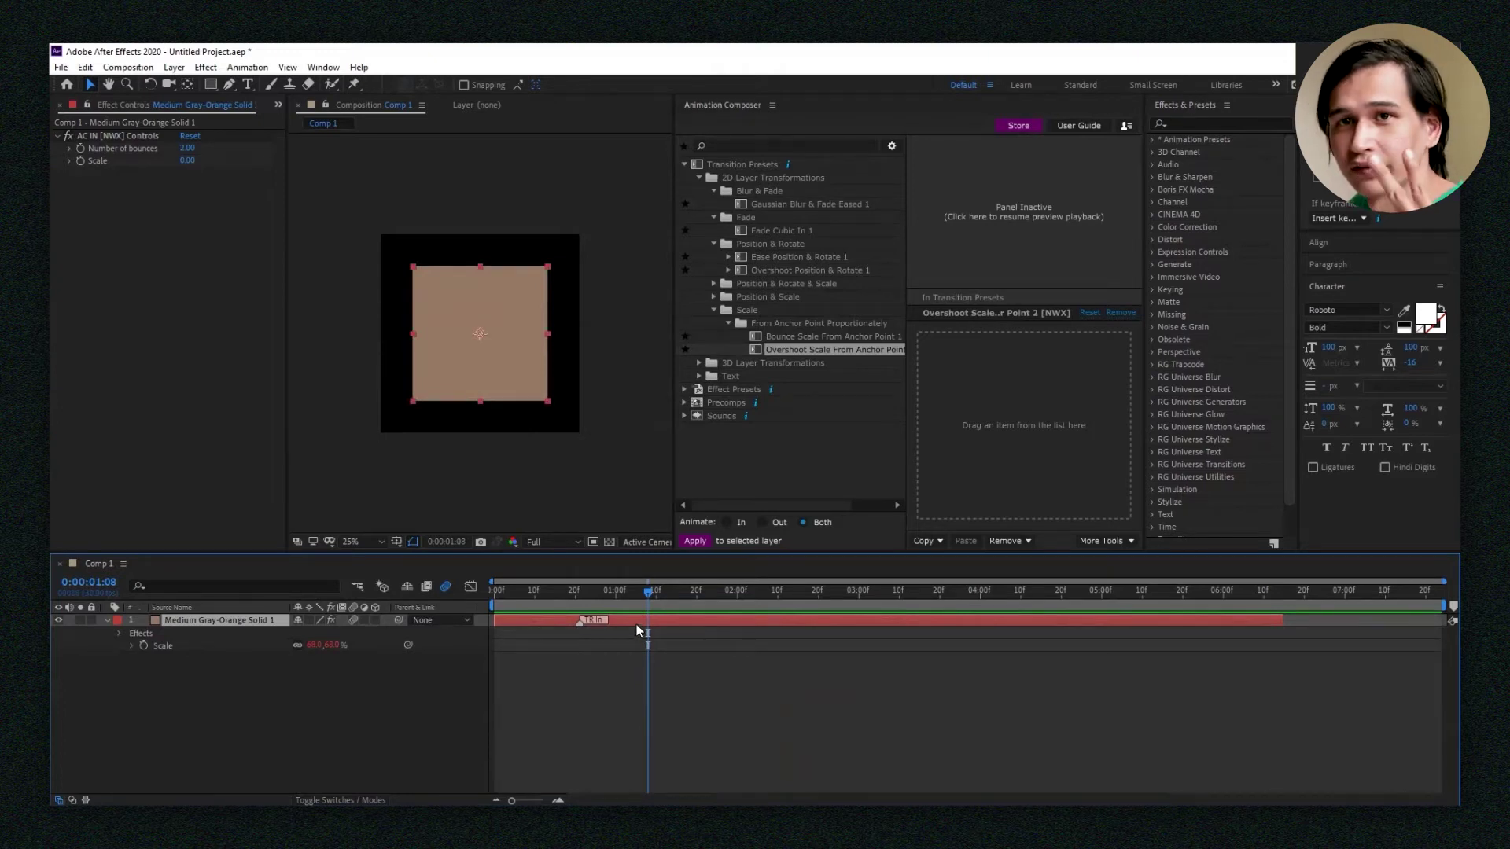
Add a text layer reading "Herbet Academy" near the left side of the composition.
{"action": "left_click", "coordinate": [312, 697]}
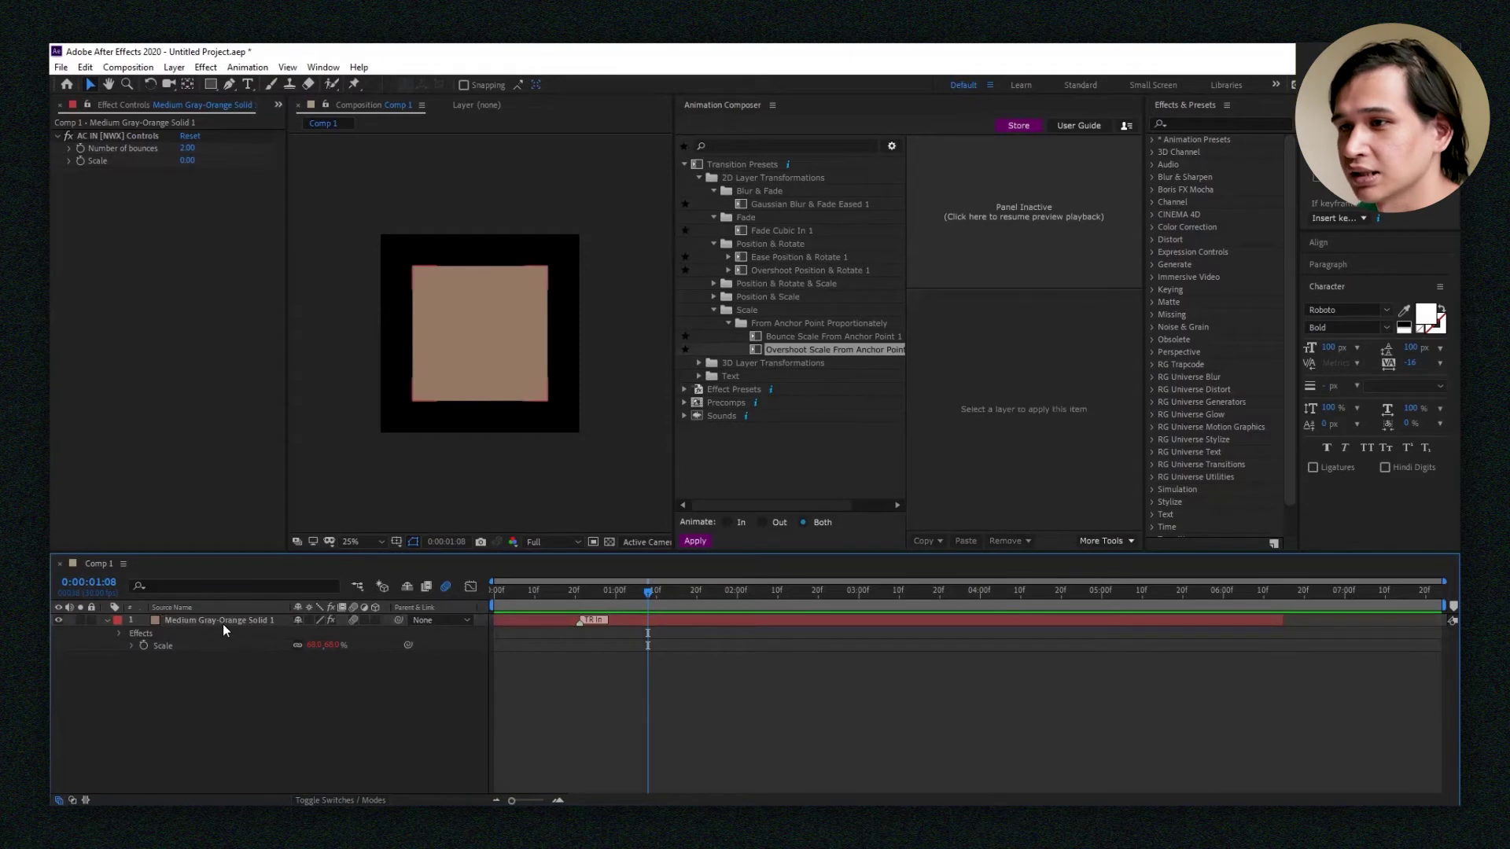
{"action": "left_click", "coordinate": [248, 84]}
{"action": "left_click", "coordinate": [404, 318]}
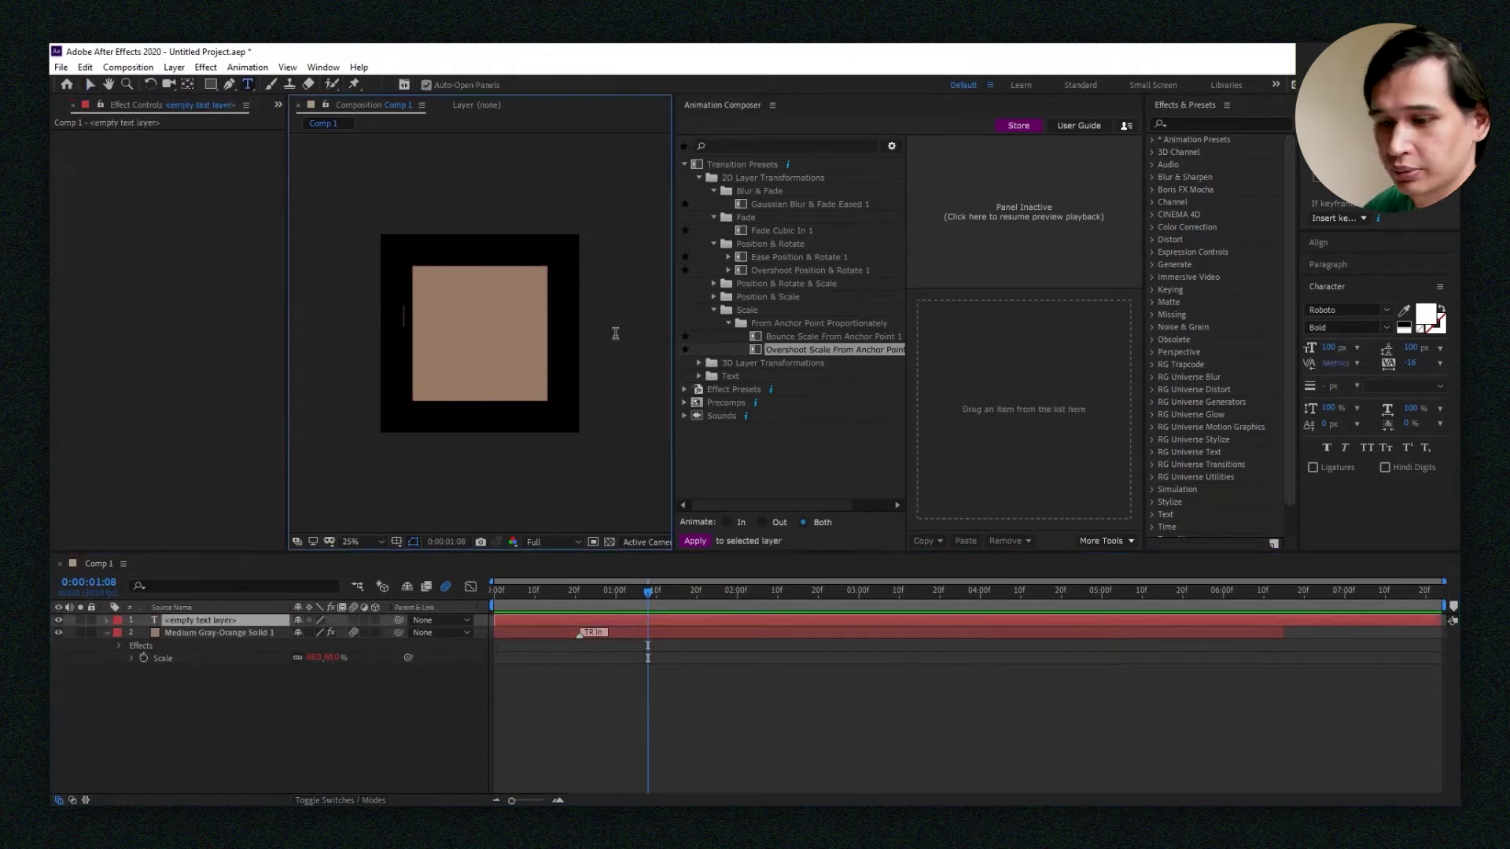
{"action": "type", "text": "Herbet Academ"}
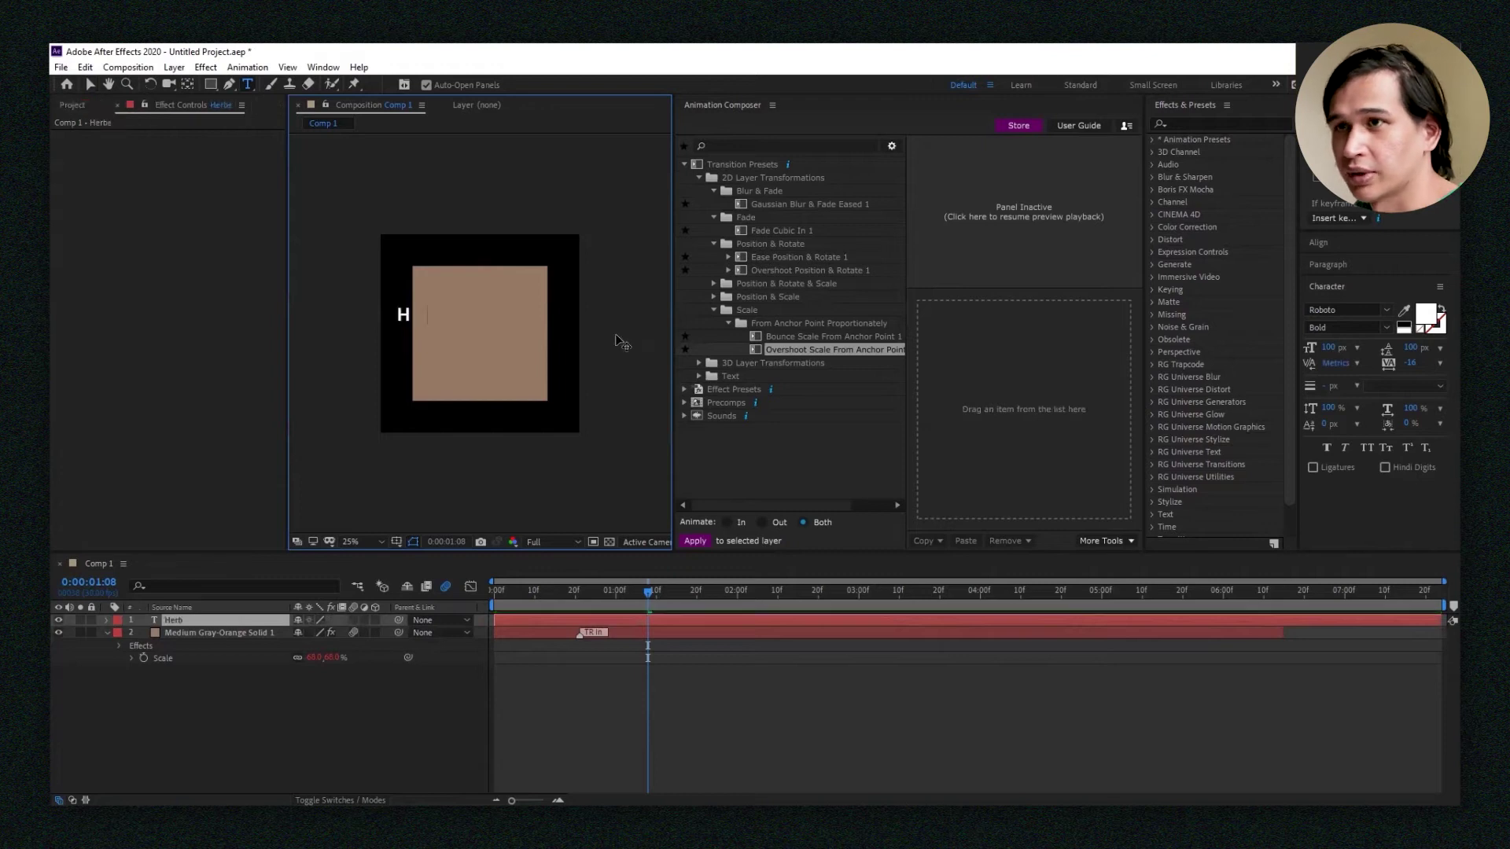
{"action": "type", "text": "y"}
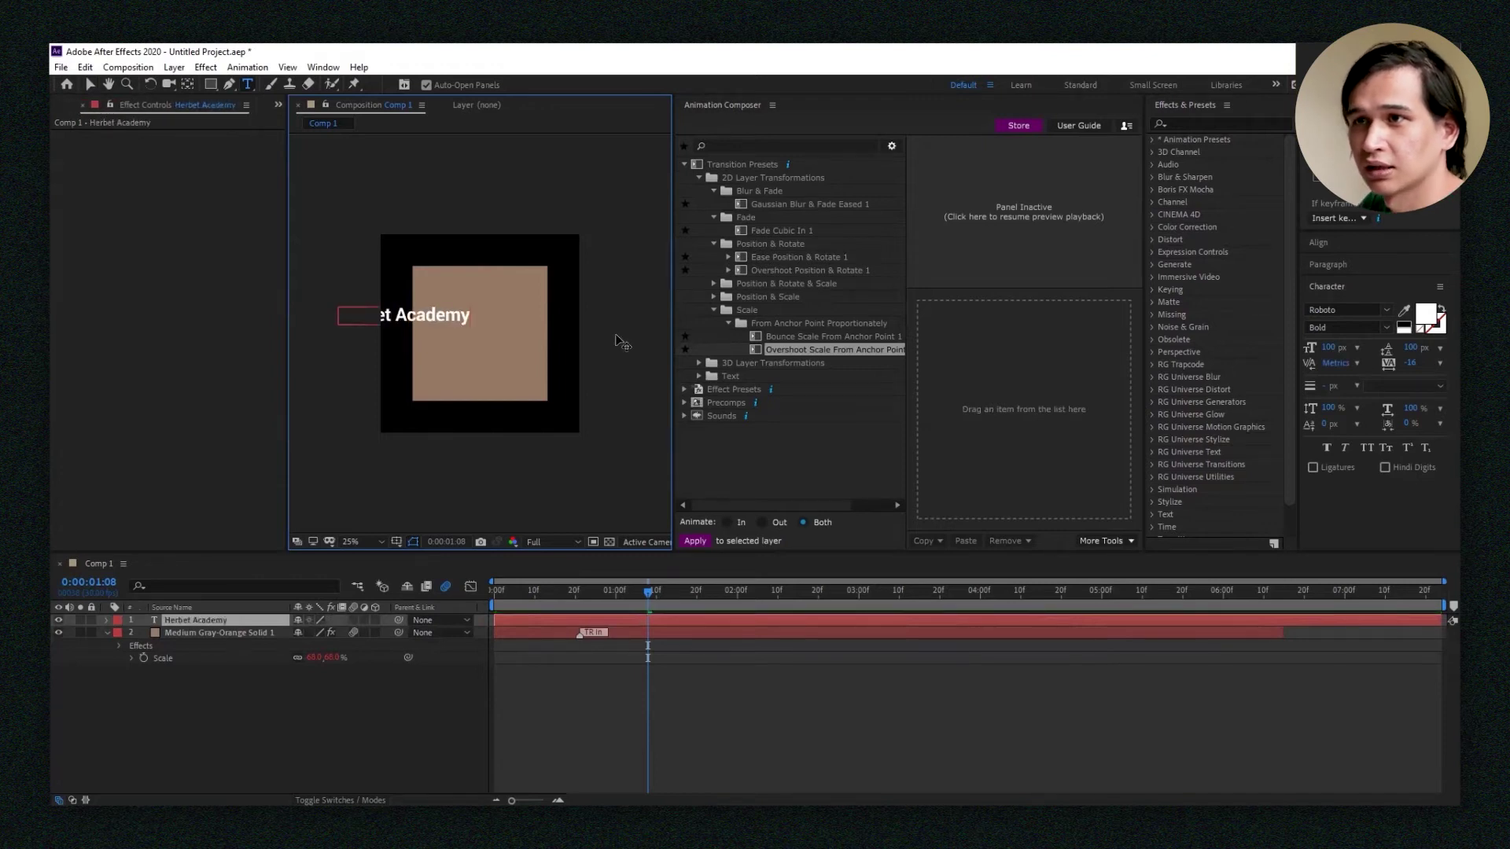
Break the "Herbet Academy" text onto two lines, then center it horizontally and vertically in the composition and enlarge it slightly.
{"action": "key", "text": "Return"}
{"action": "left_click", "coordinate": [89, 84]}
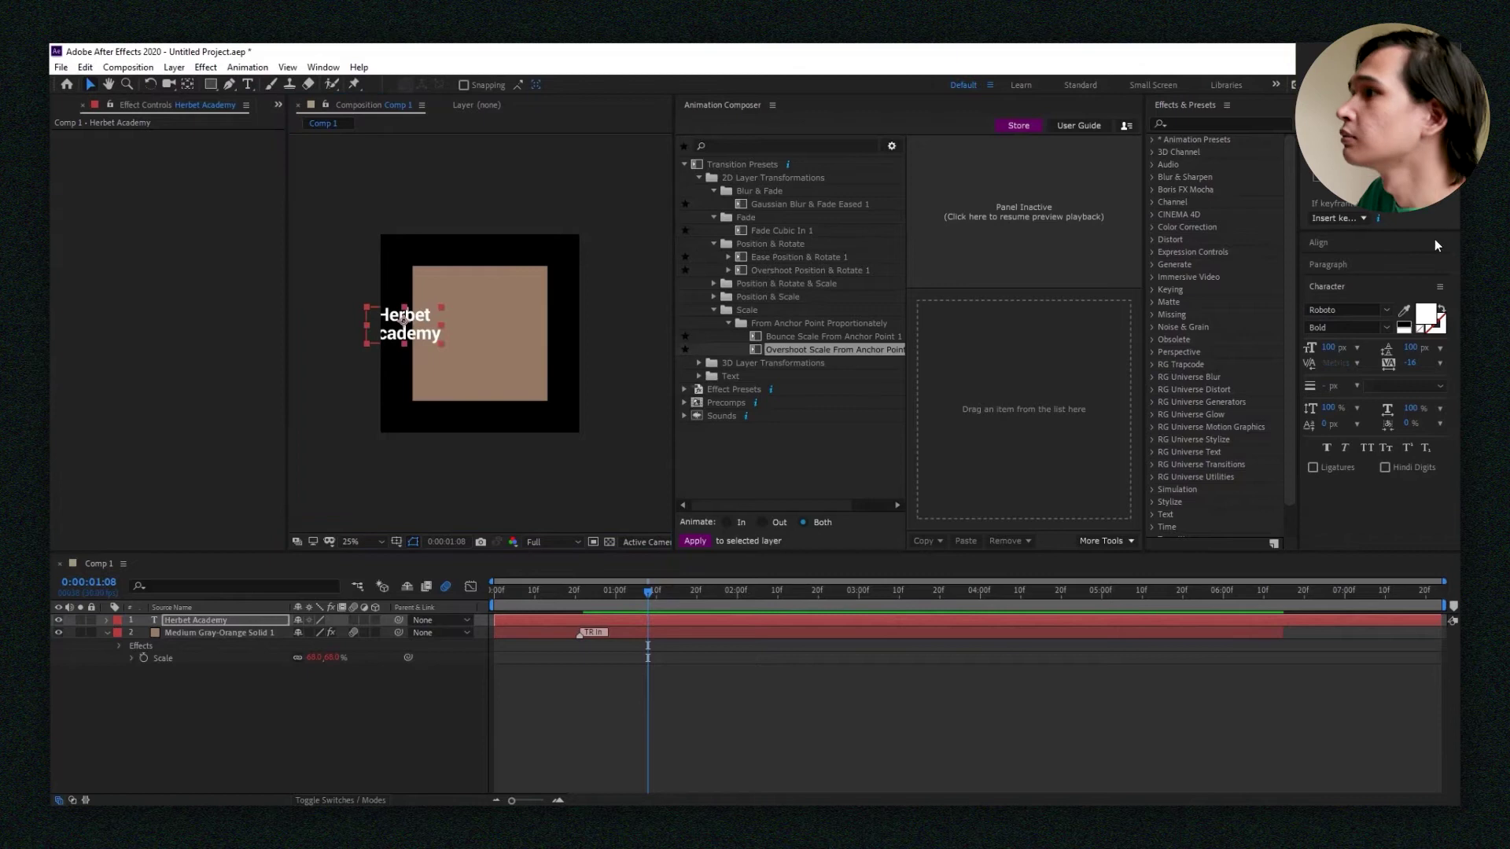
{"action": "left_click", "coordinate": [1399, 246]}
{"action": "left_click", "coordinate": [1339, 279]}
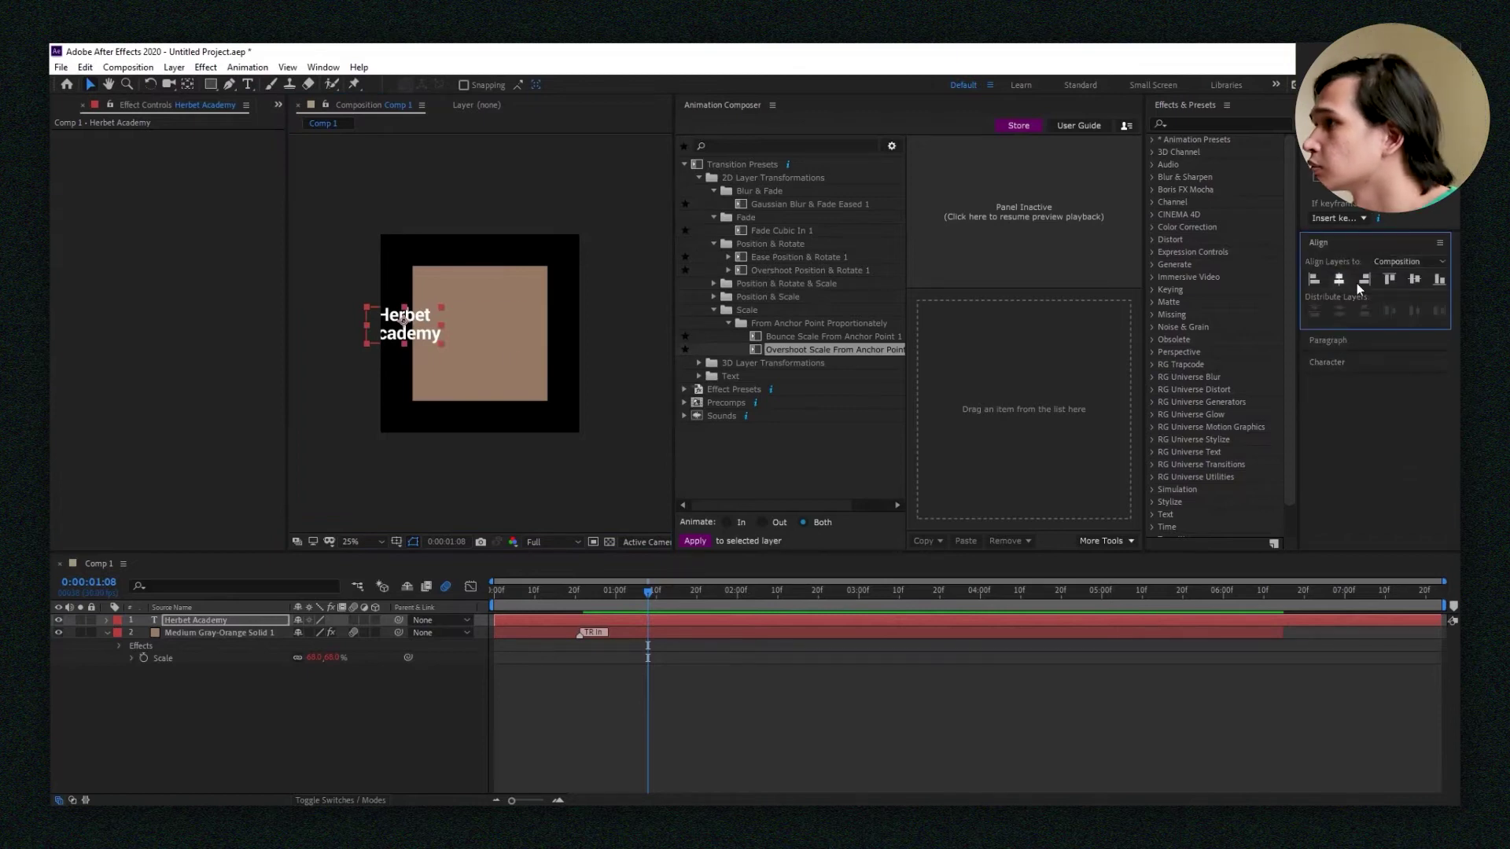
{"action": "left_click", "coordinate": [1416, 281]}
{"action": "left_click_drag", "start_coordinate": [517, 335], "coordinate": [579, 341]}
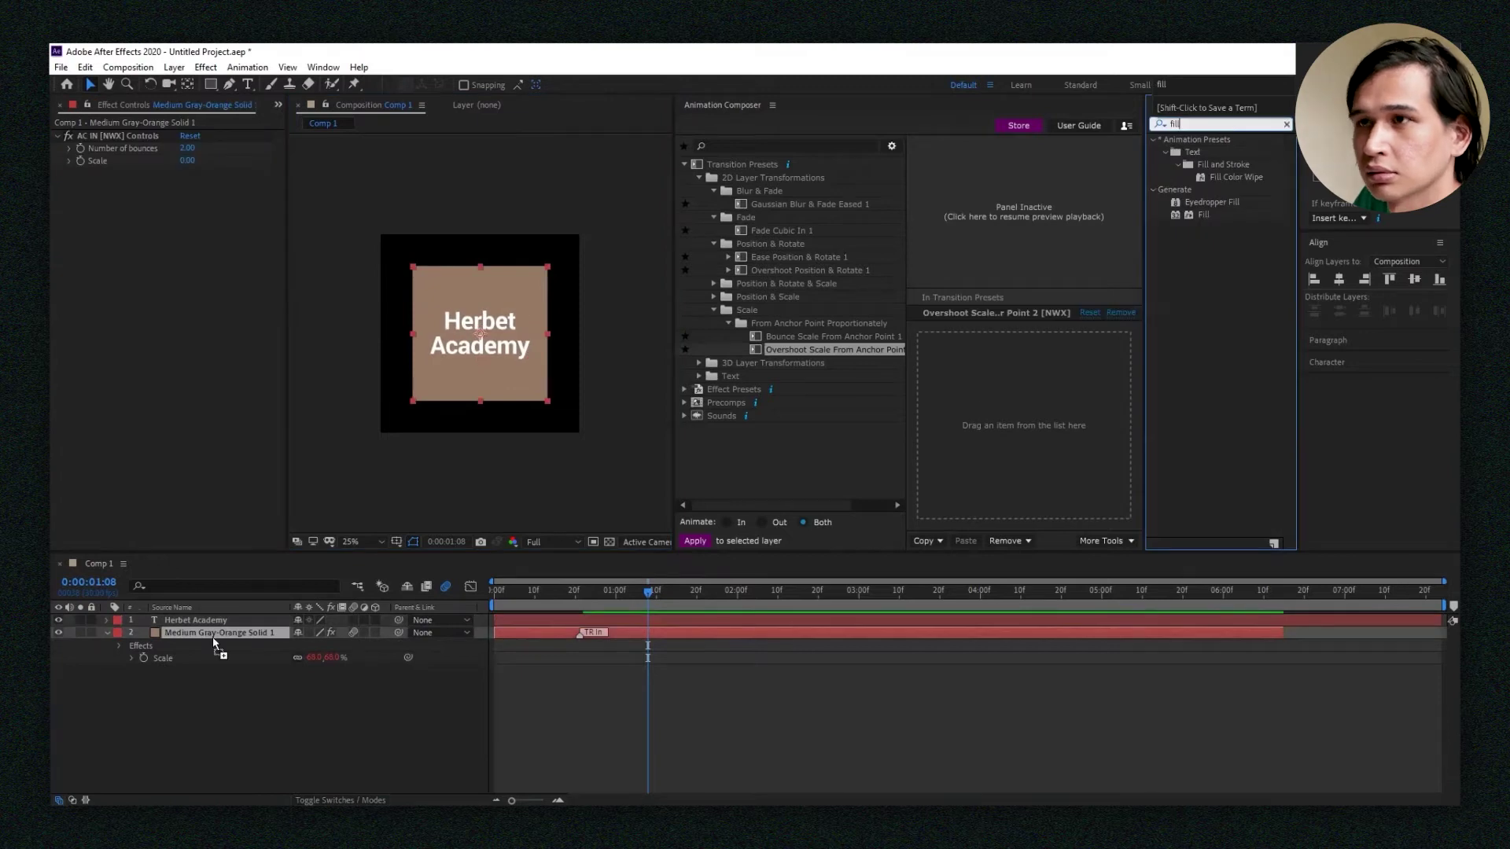
Add a Fill effect to the Medium Gray-Orange Solid 1 layer and set its color to yellow-orange.
{"action": "left_click_drag", "start_coordinate": [1203, 214], "coordinate": [140, 230]}
{"action": "left_click", "coordinate": [180, 213]}
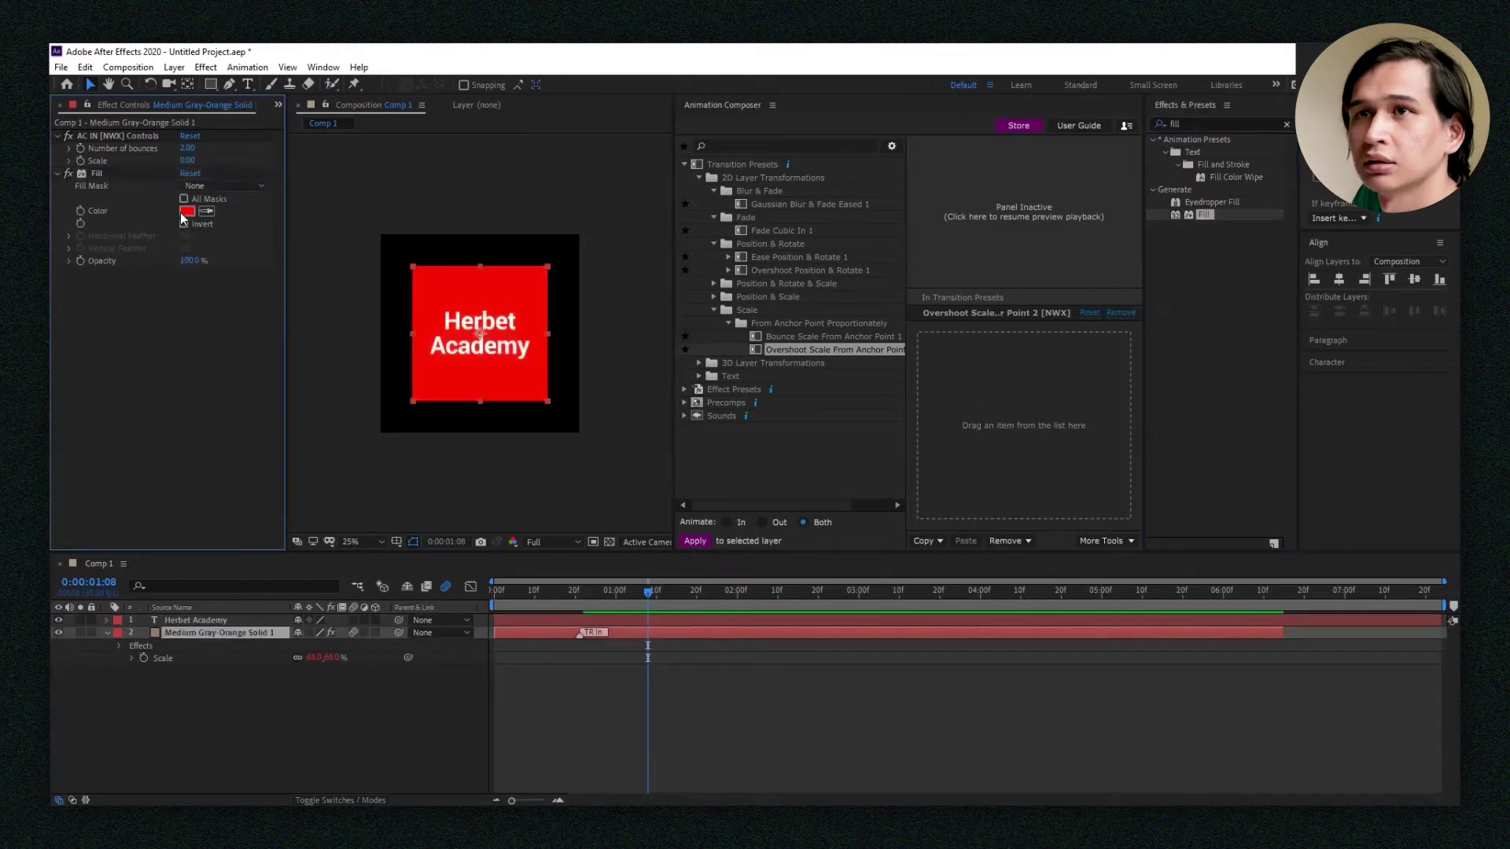
{"action": "left_click_drag", "start_coordinate": [1001, 429], "coordinate": [1006, 426]}
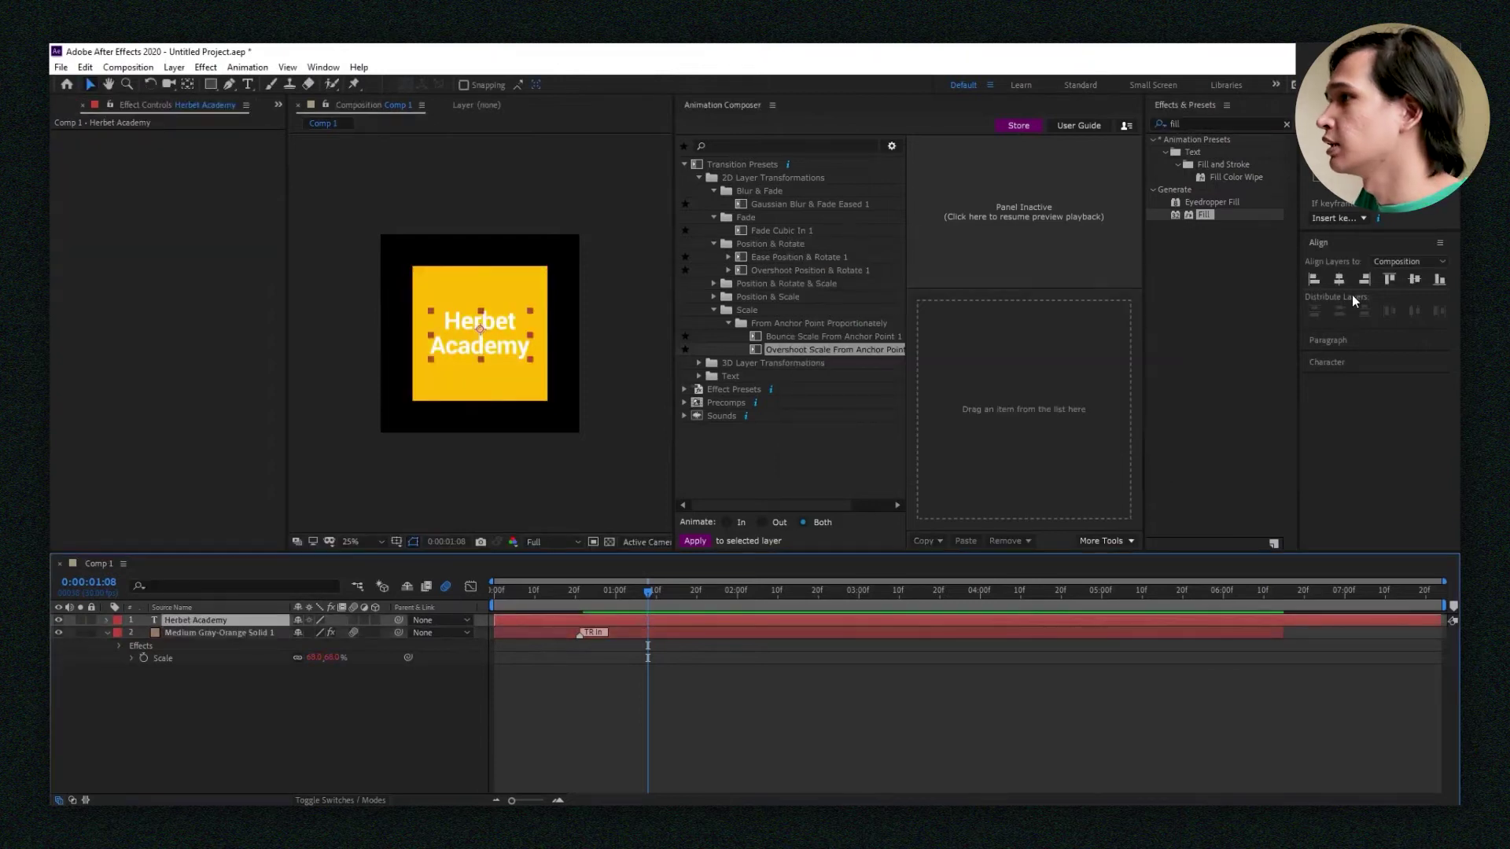
Change the fill color of the "Herbet Academy" text to black.
{"action": "left_click", "coordinate": [1337, 242]}
{"action": "left_click", "coordinate": [1356, 270]}
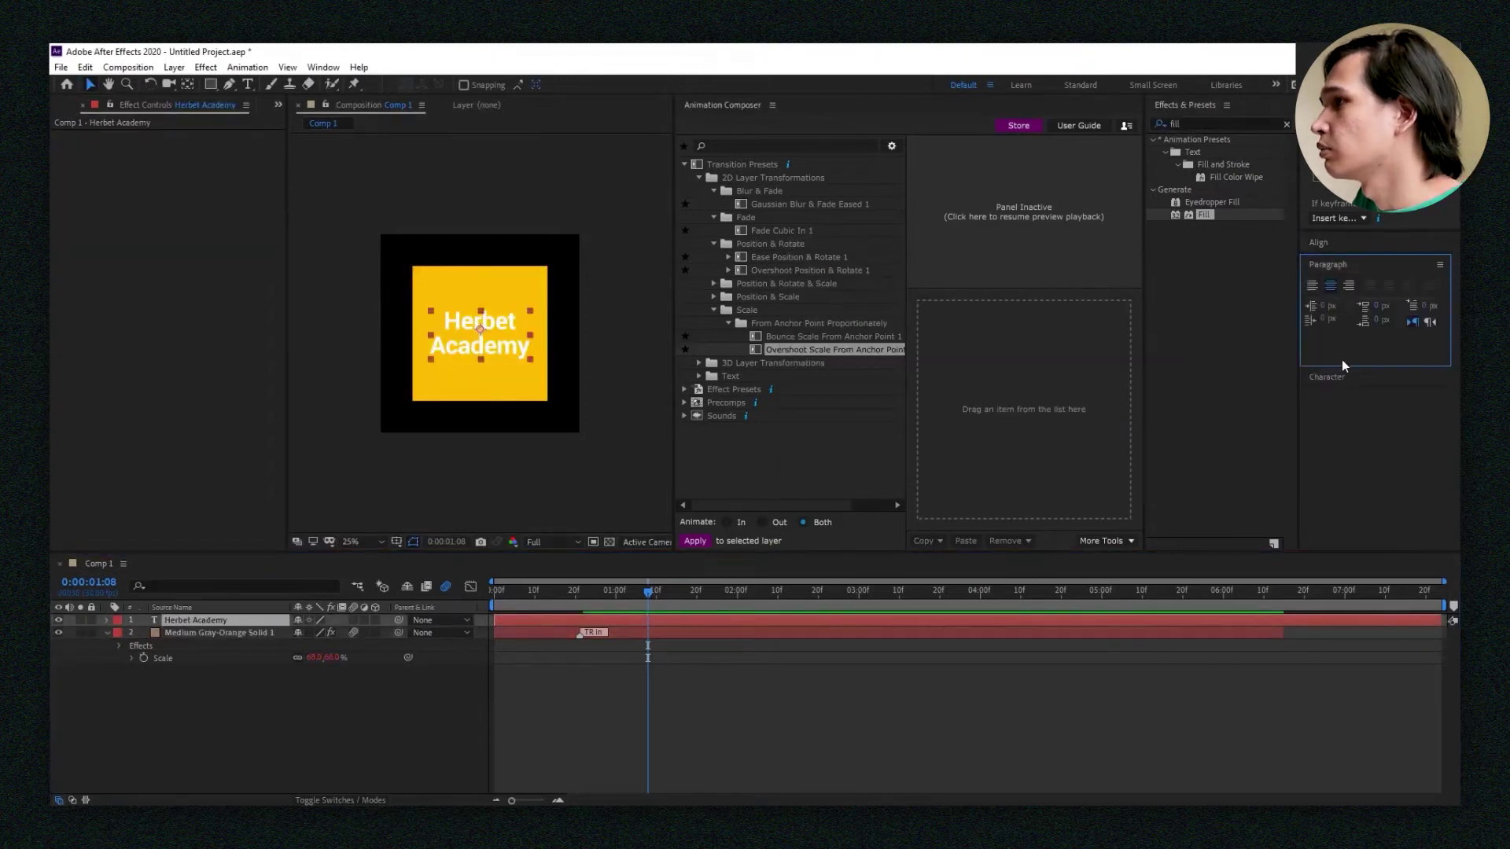
{"action": "left_click", "coordinate": [1339, 379]}
{"action": "left_click", "coordinate": [1402, 325]}
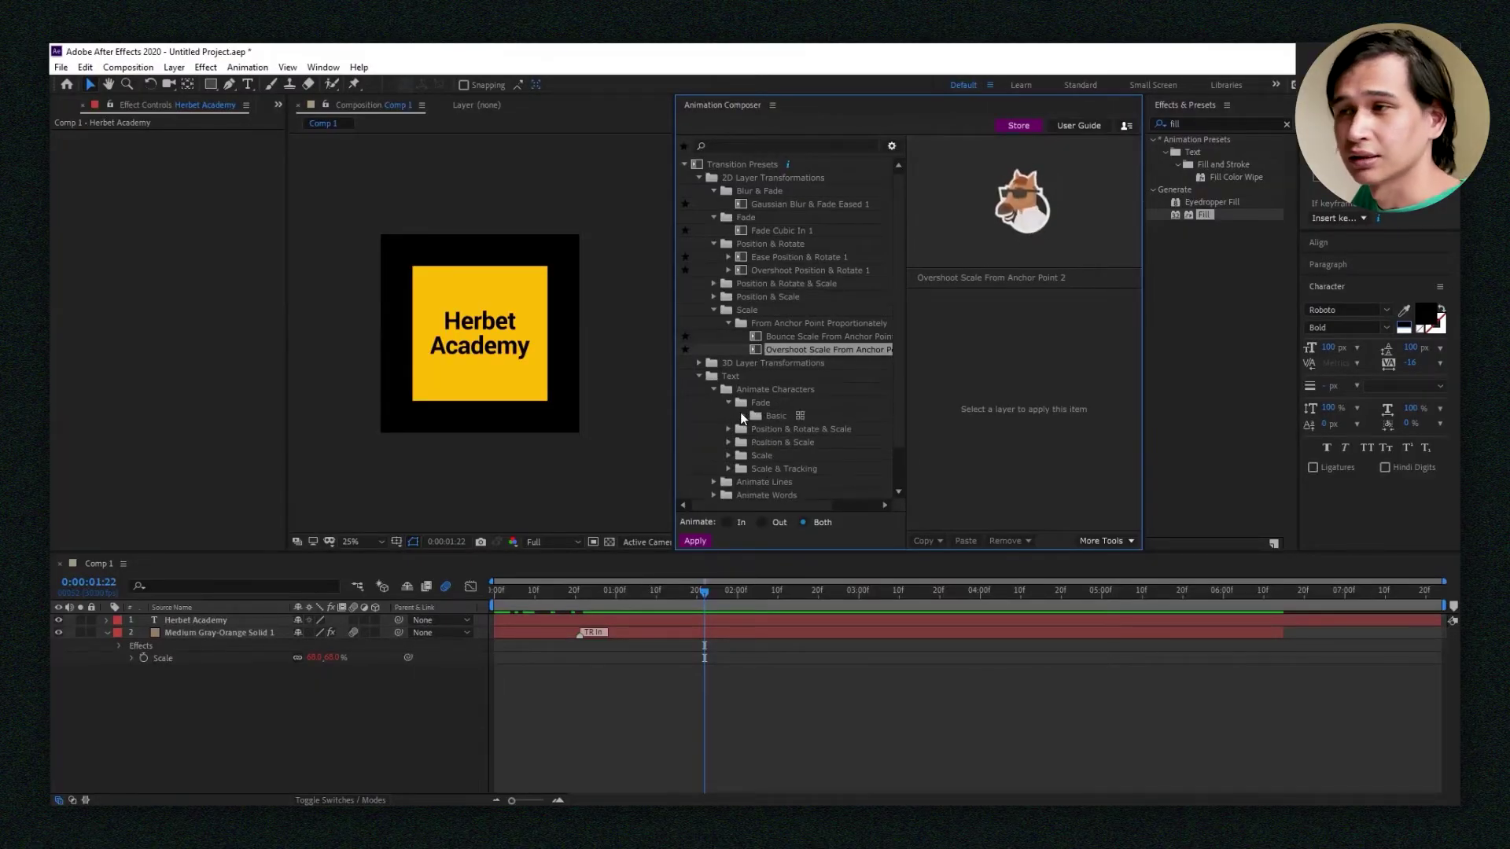
Preview the basic Fade Characters Together and Overshoot Scale Characters 1 presets for animating text characters.
{"action": "left_click", "coordinate": [743, 416]}
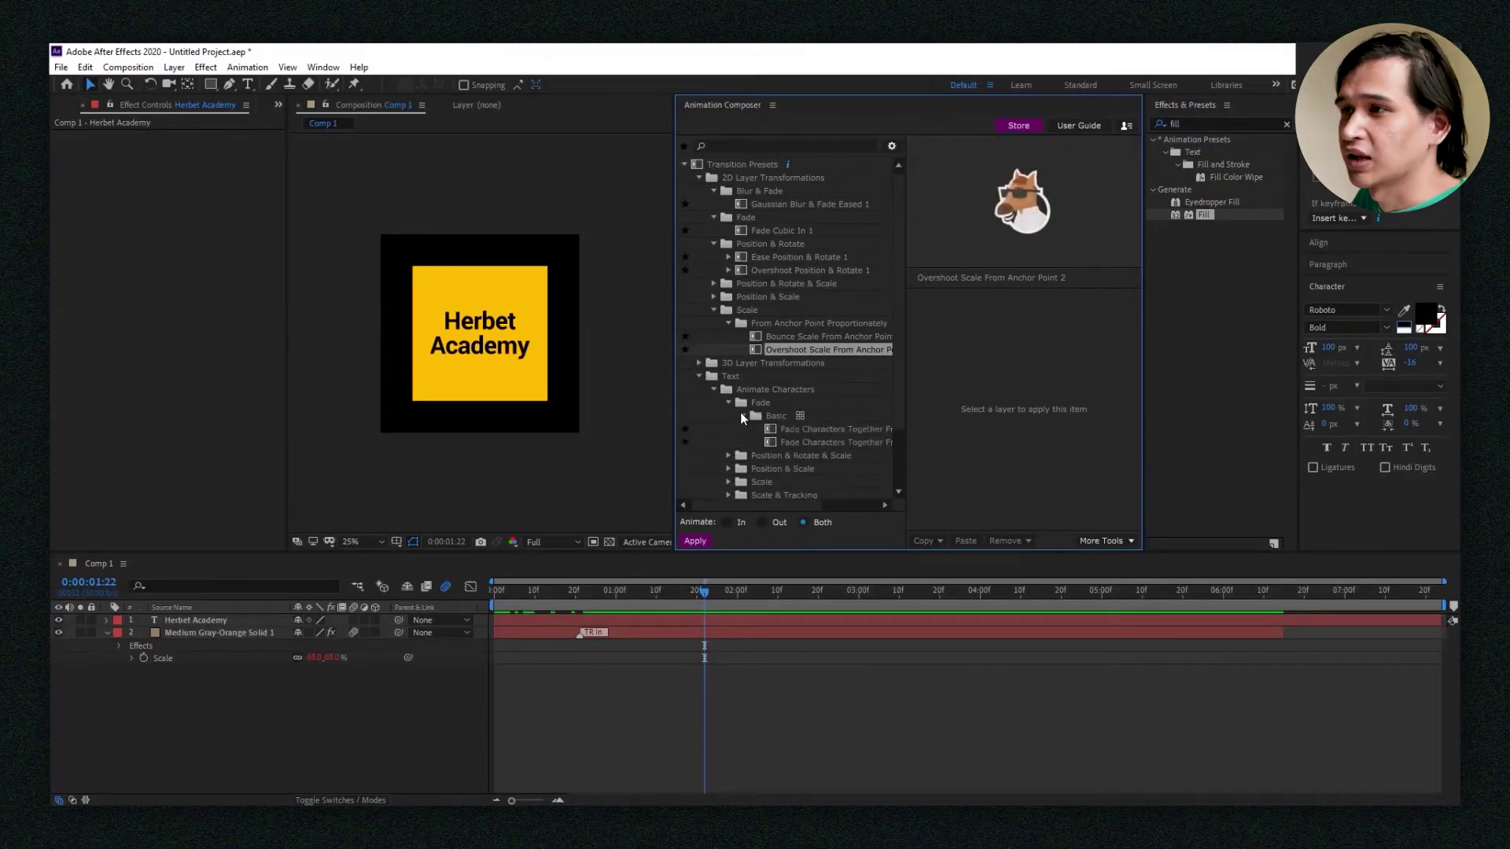
{"action": "left_click", "coordinate": [841, 432]}
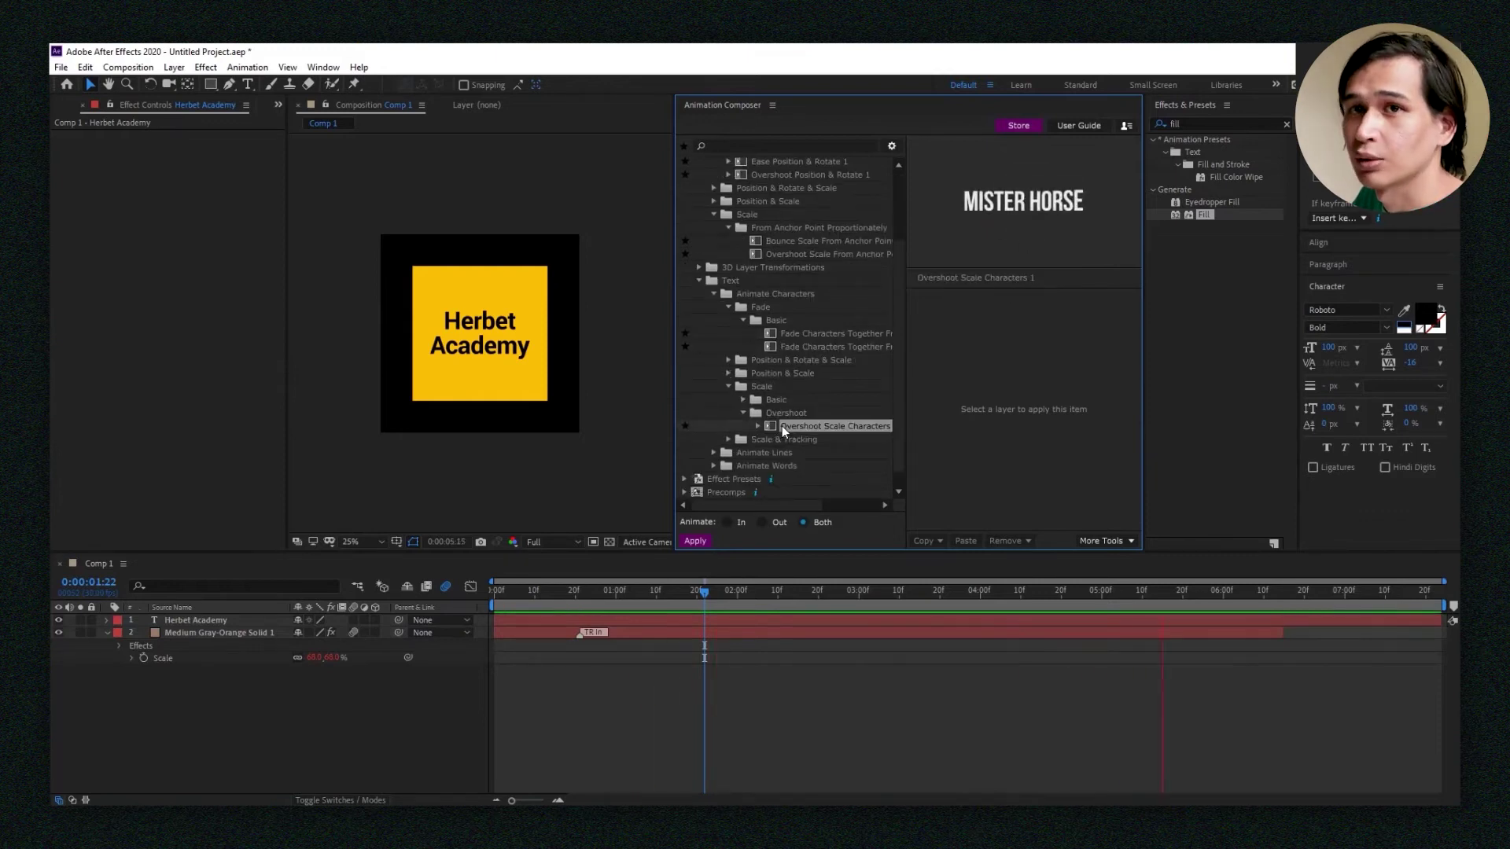
{"action": "scroll", "coordinate": [747, 415], "scroll_direction": "down", "scroll_amount": 1}
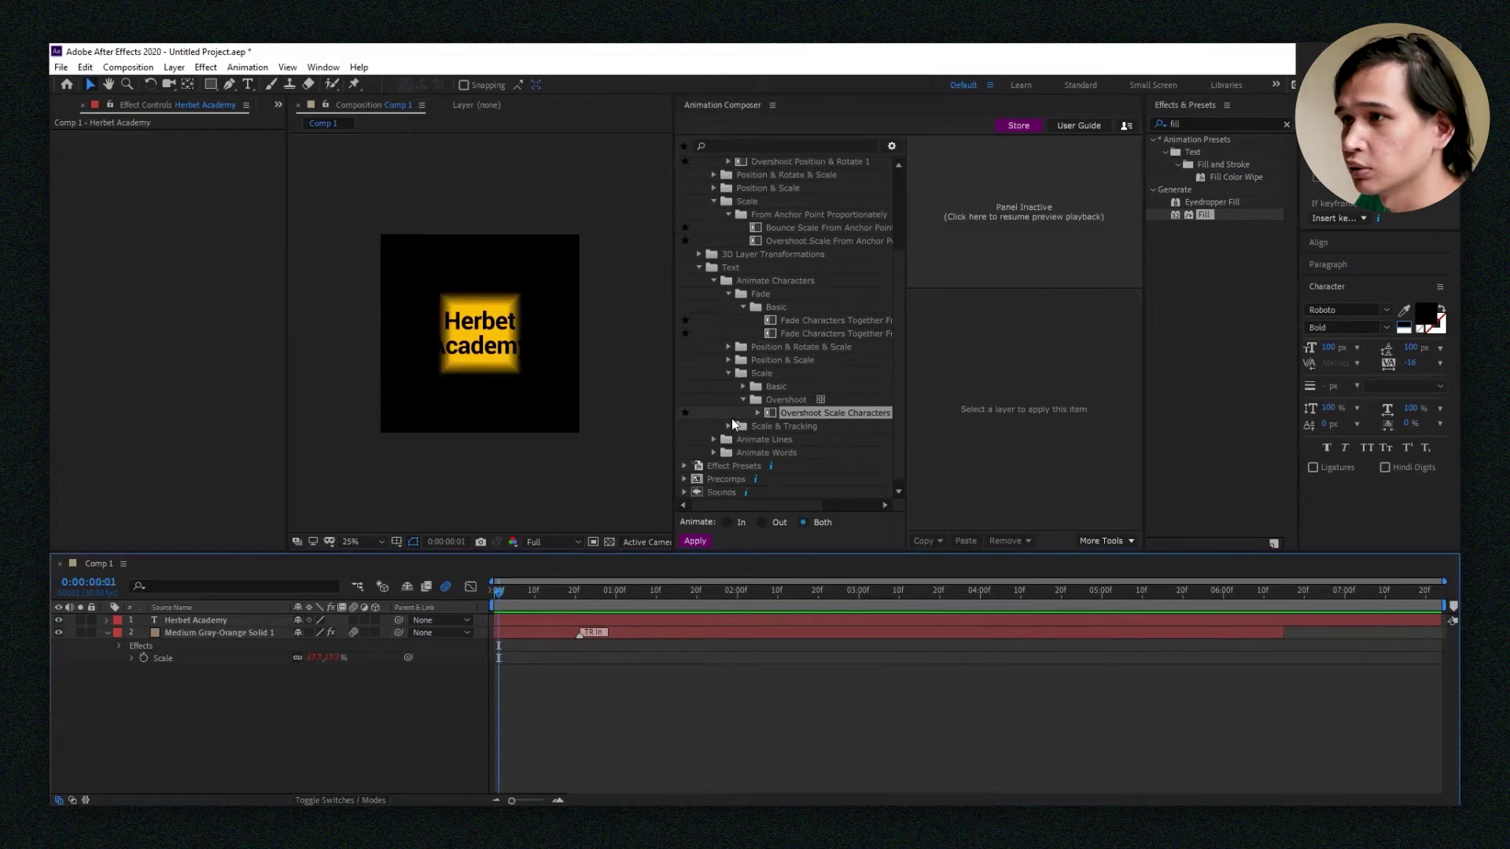
Apply the Position Lines From Start Separately 3 preset to the text layer as its in transition and play it back.
{"action": "left_click", "coordinate": [713, 441]}
{"action": "left_click", "coordinate": [786, 443]}
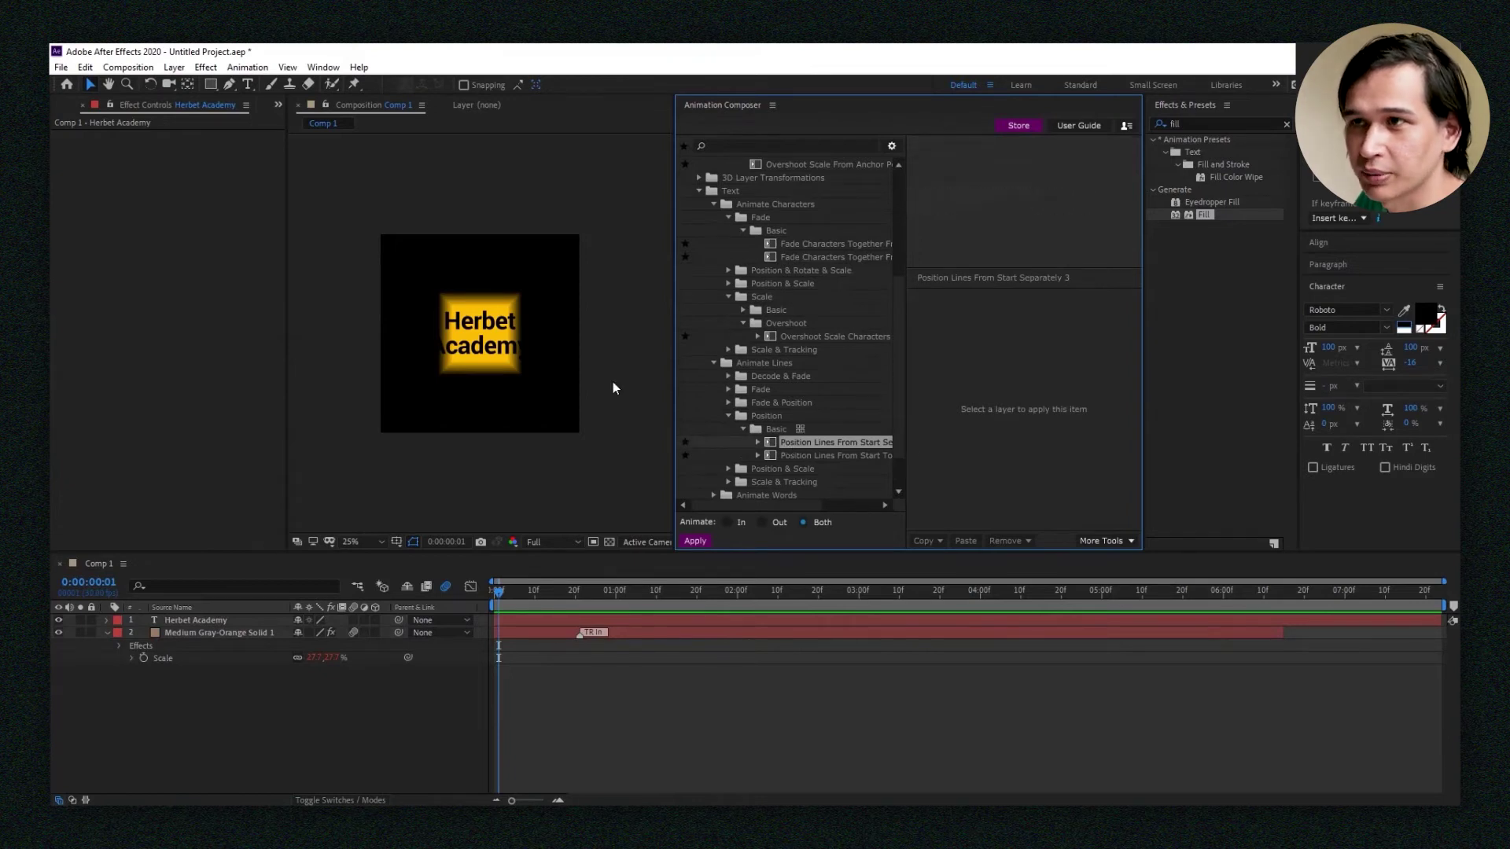
{"action": "left_click", "coordinate": [264, 620]}
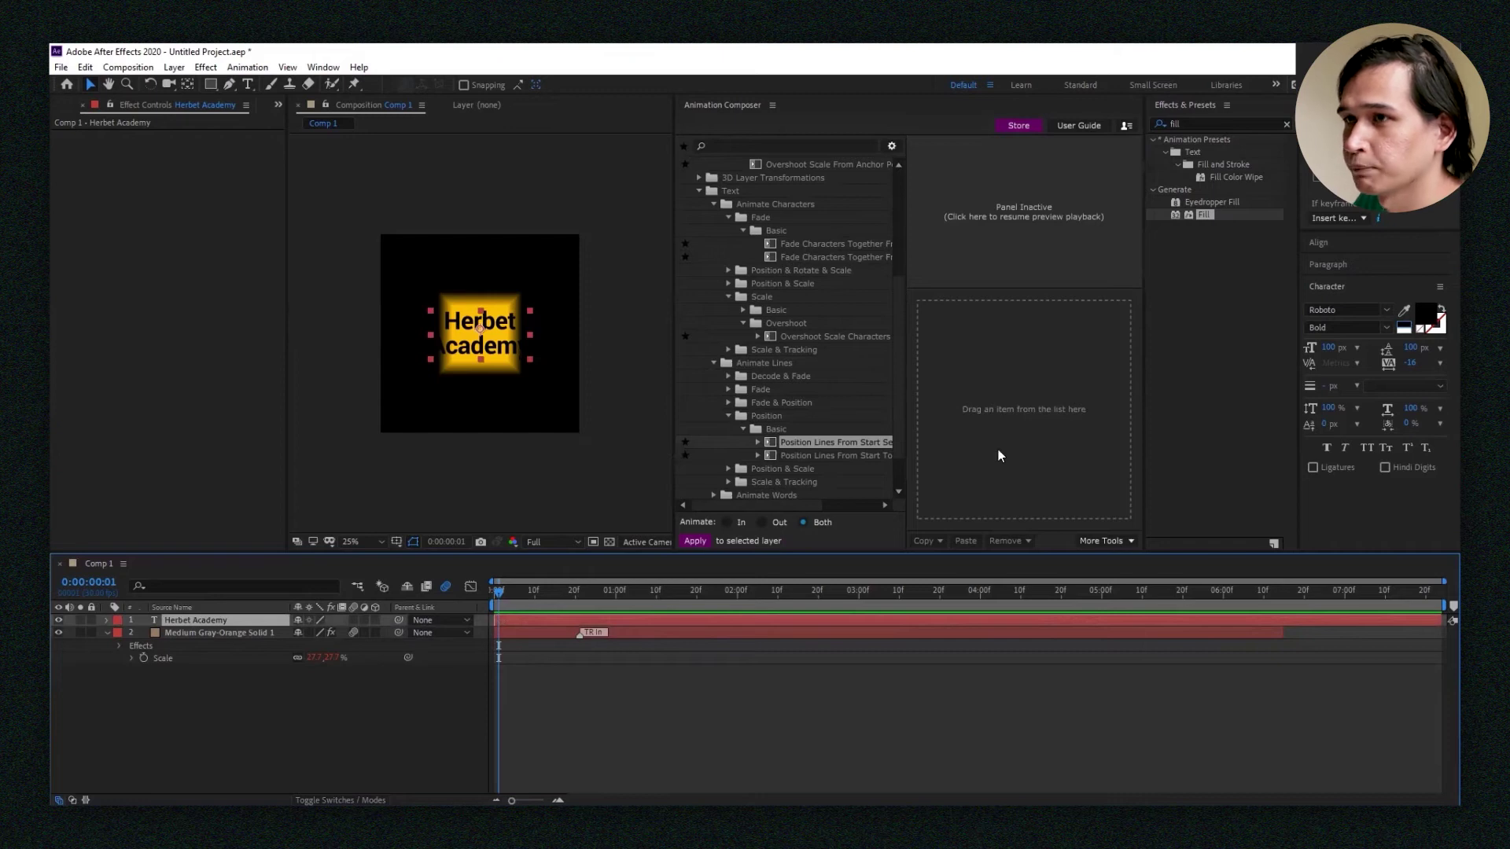
{"action": "key", "text": "space"}
{"action": "key", "text": "space"}
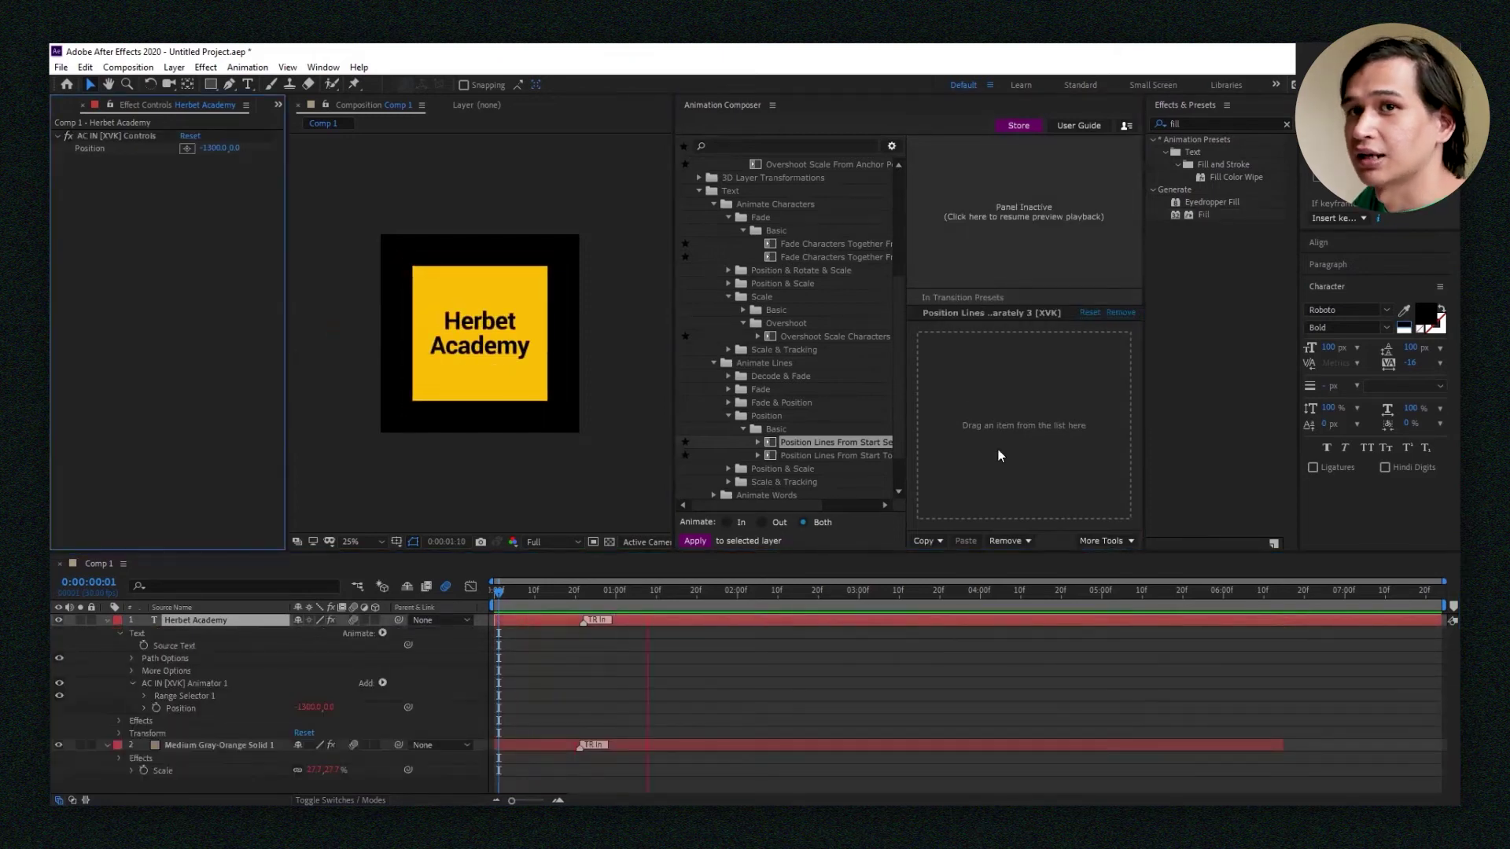
Preview the Position Words Together From End preset for animating words, and collapse the Text preset category.
{"action": "left_click", "coordinate": [728, 415]}
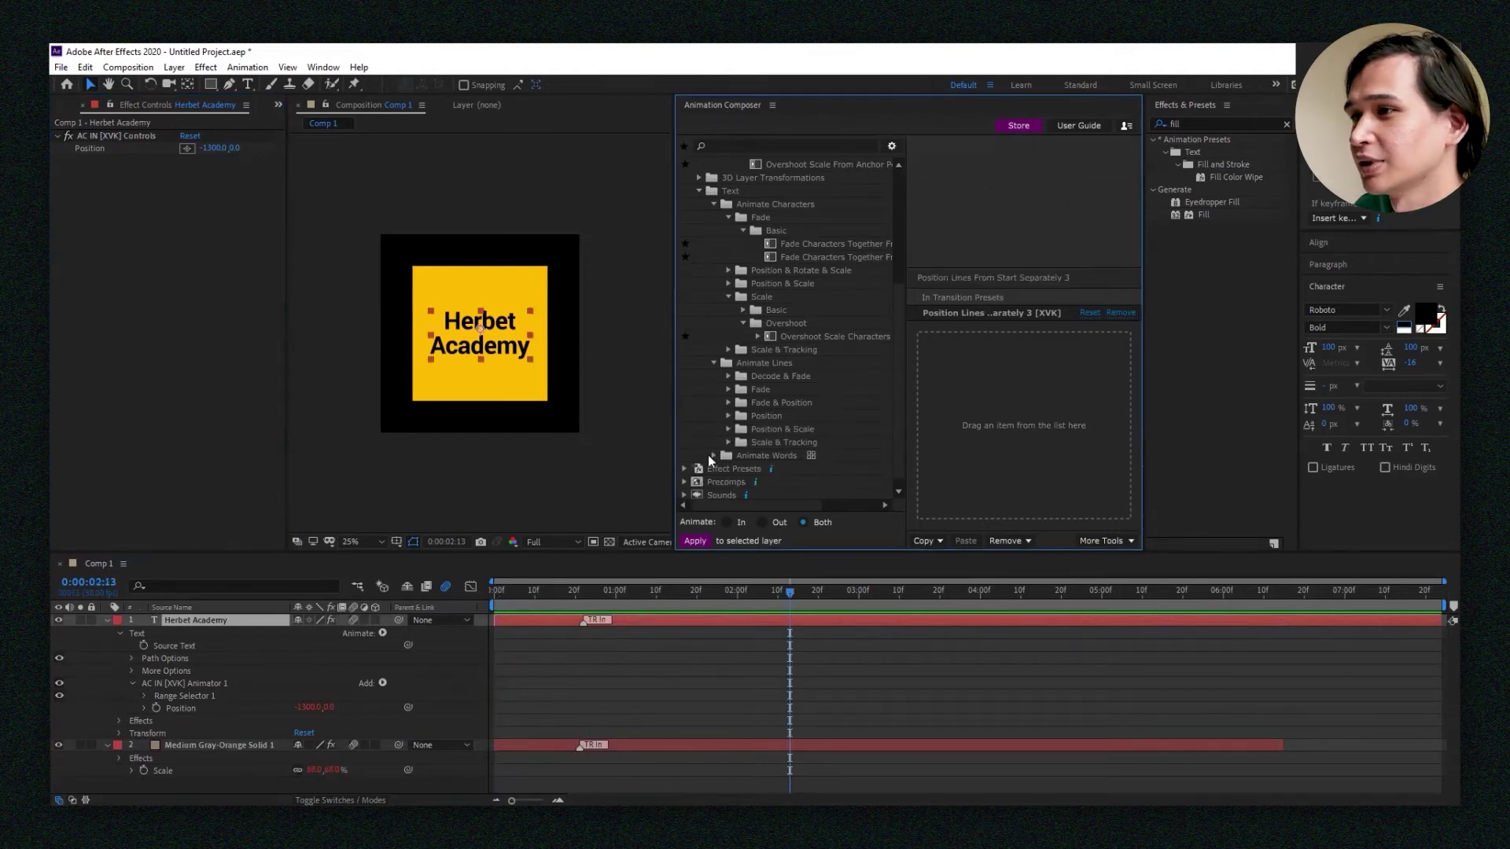
{"action": "left_click", "coordinate": [712, 455]}
{"action": "left_click", "coordinate": [740, 482]}
{"action": "left_click", "coordinate": [729, 482]}
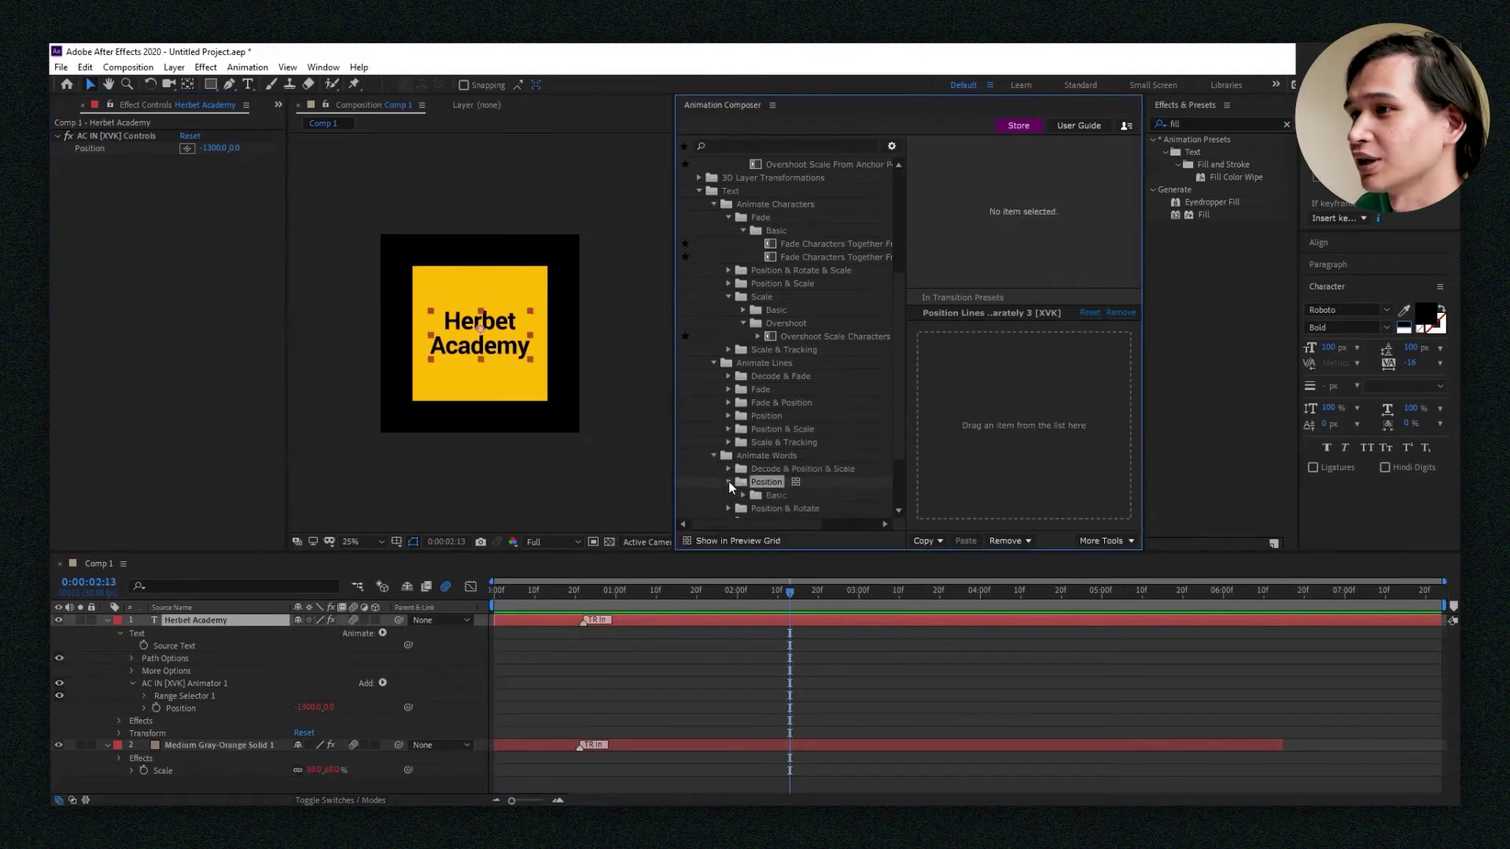
{"action": "left_click", "coordinate": [743, 494]}
{"action": "left_click", "coordinate": [777, 506]}
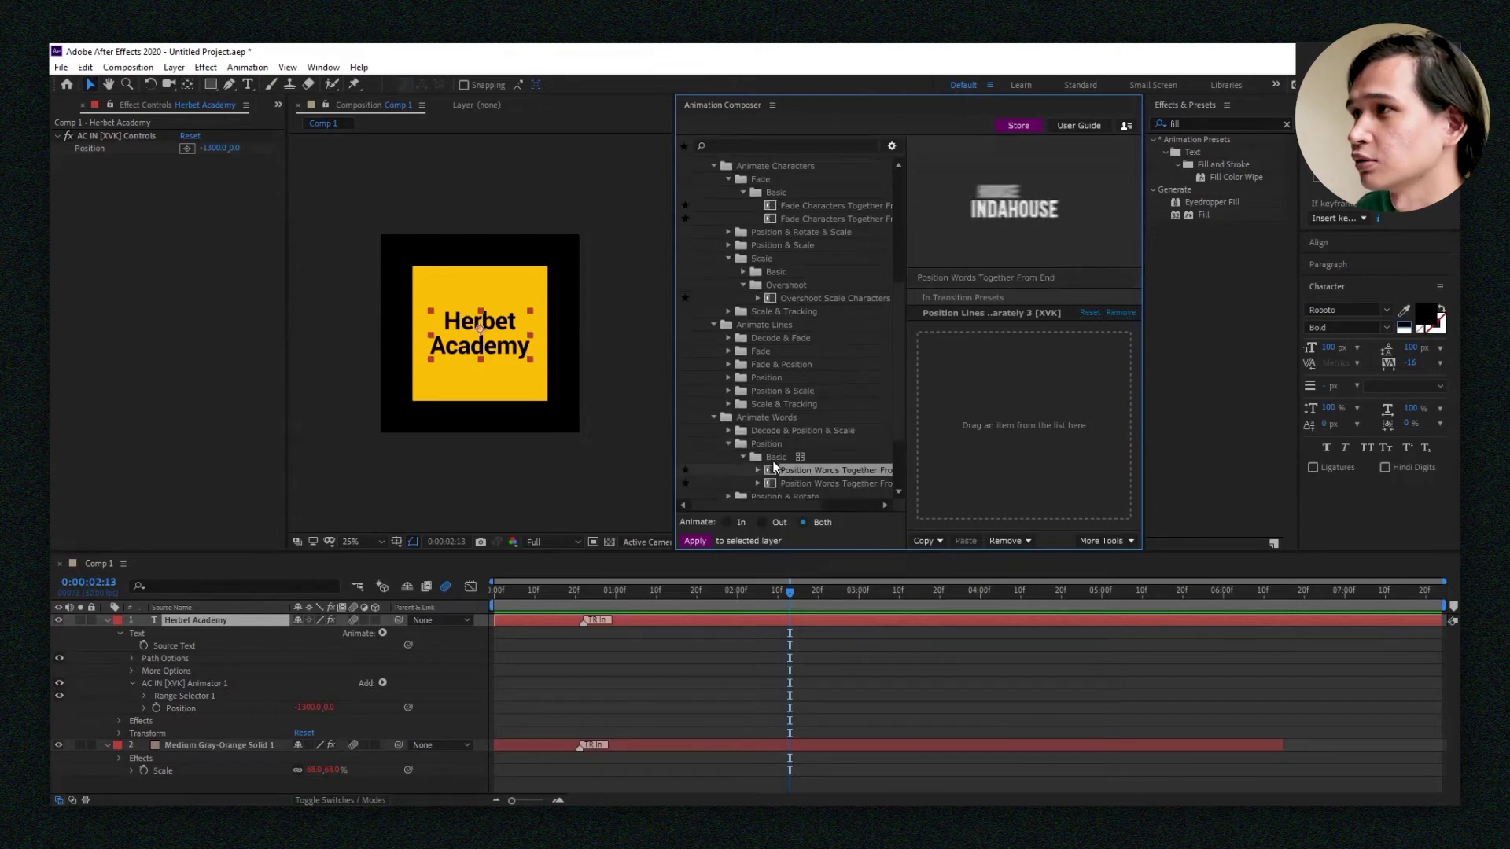
{"action": "left_click", "coordinate": [530, 704]}
{"action": "scroll", "coordinate": [695, 299], "scroll_direction": "up", "scroll_amount": 4}
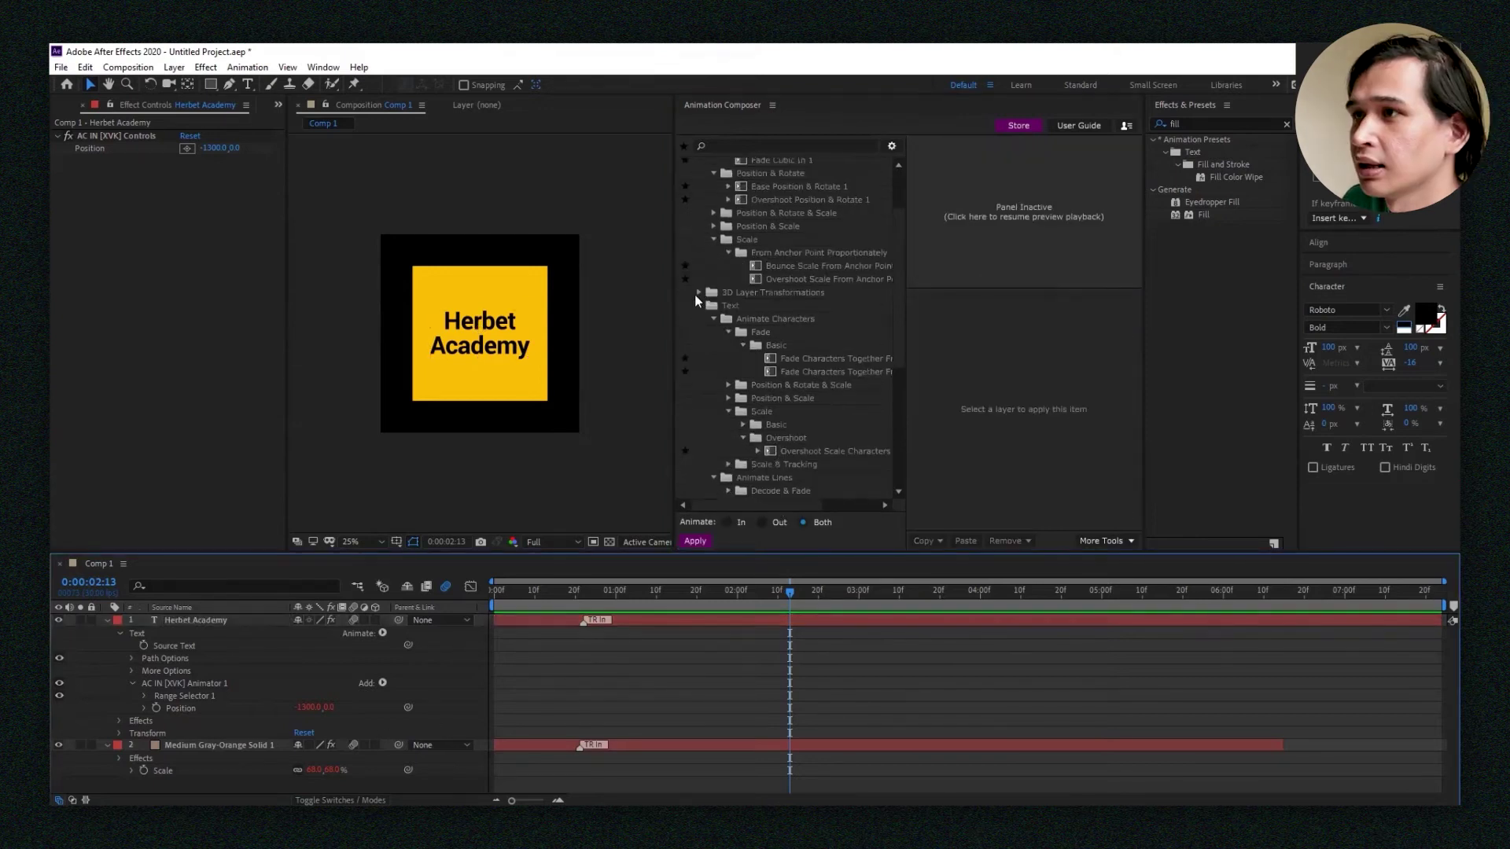
{"action": "left_click", "coordinate": [699, 305]}
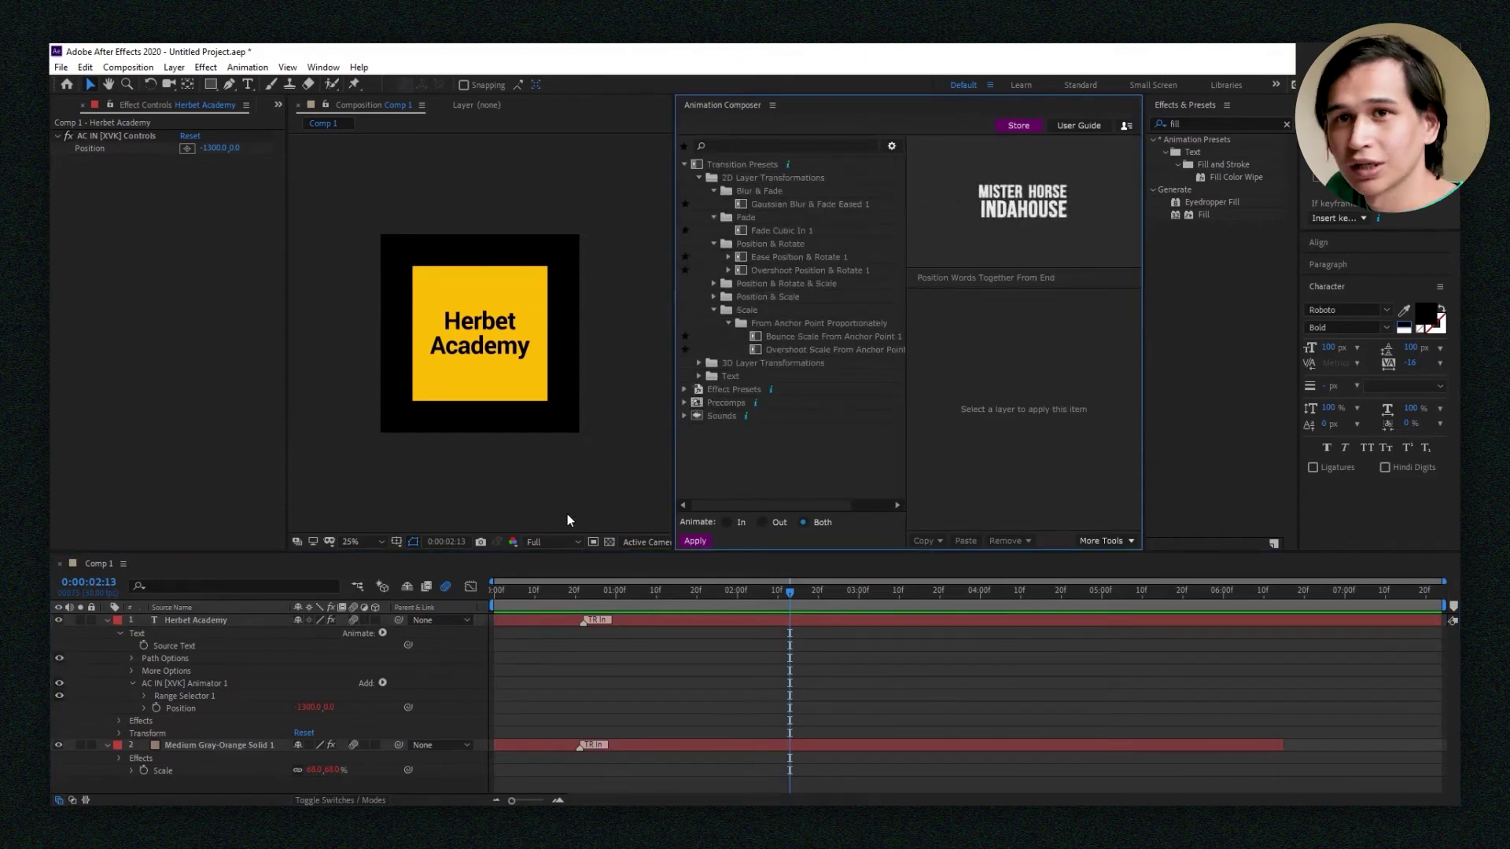
Collapse the expanded properties of both layers in the timeline and leave the layers deselected.
{"action": "left_click", "coordinate": [280, 647]}
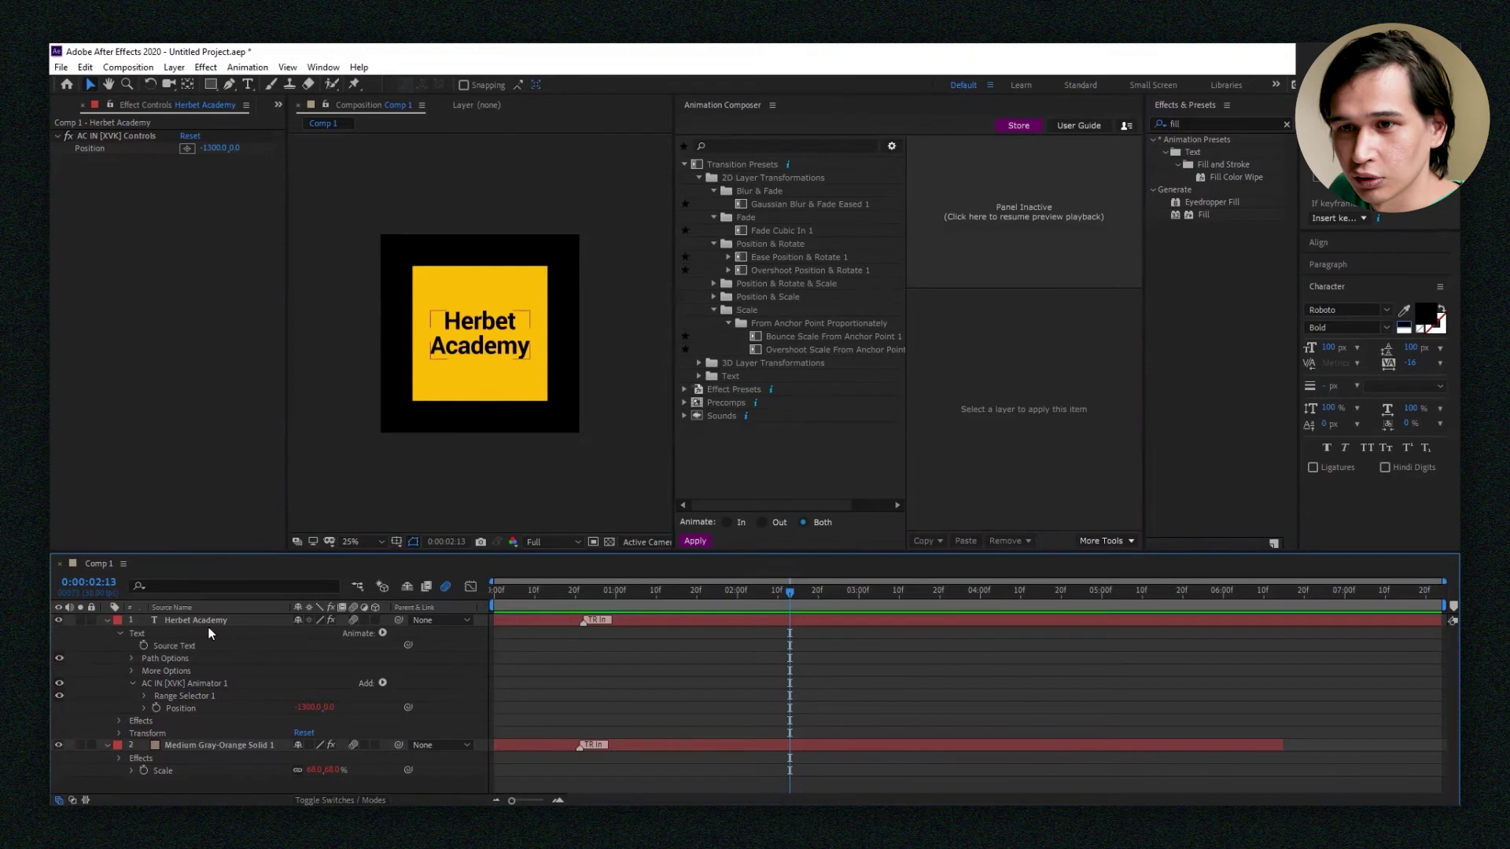
{"action": "key", "text": "ctrl+a"}
{"action": "key", "text": "s"}
{"action": "key", "text": "s"}
{"action": "left_click", "coordinate": [264, 656]}
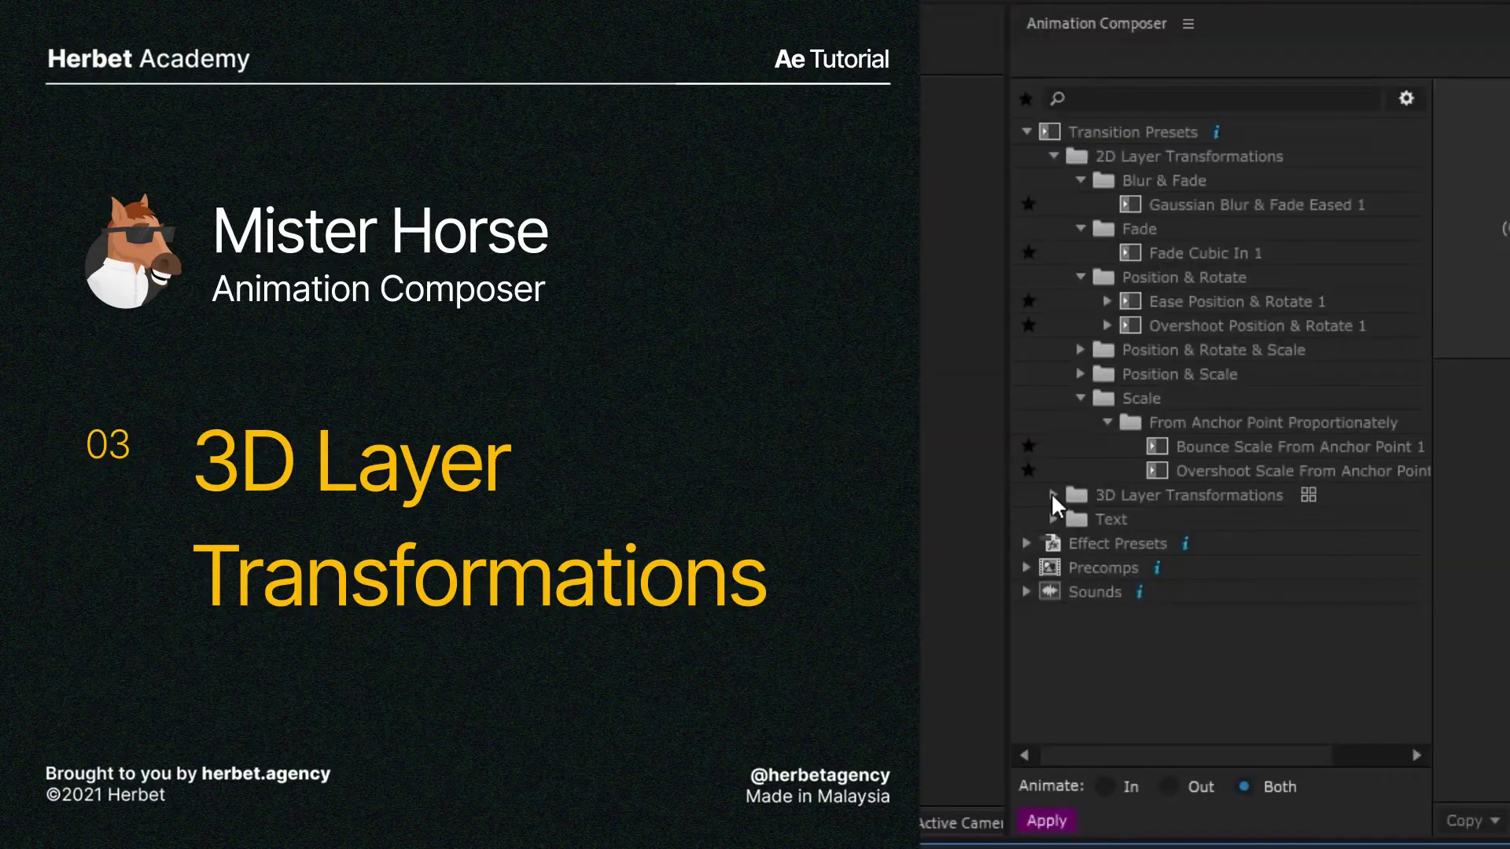
Preview the 3D Ease Position & Rotate ND A 5 preset and select Ease Position & Rotate ND A Two Way 1.
{"action": "left_click", "coordinate": [699, 362]}
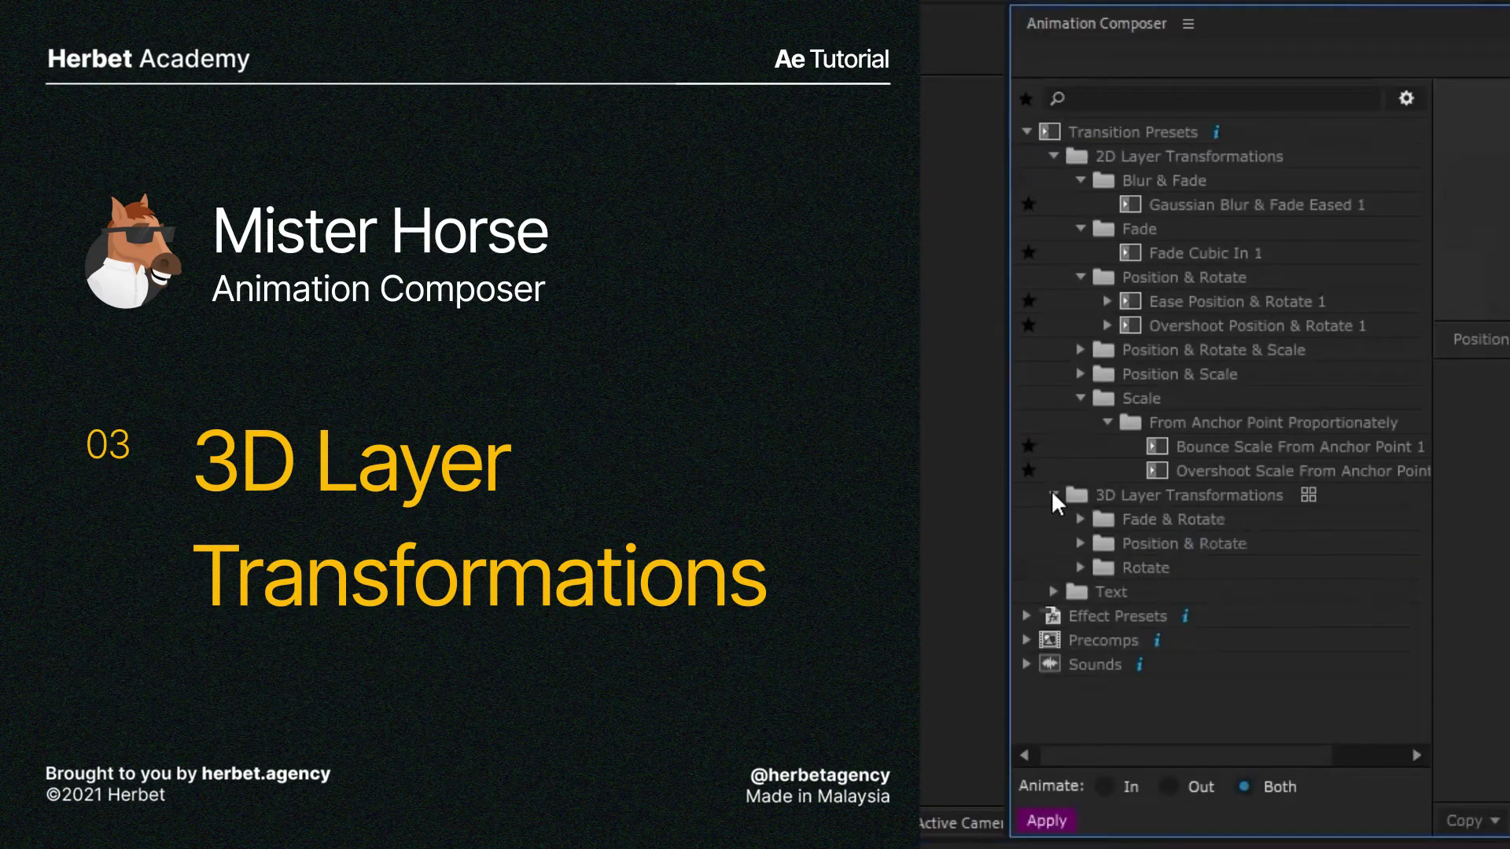
{"action": "left_click", "coordinate": [1081, 543]}
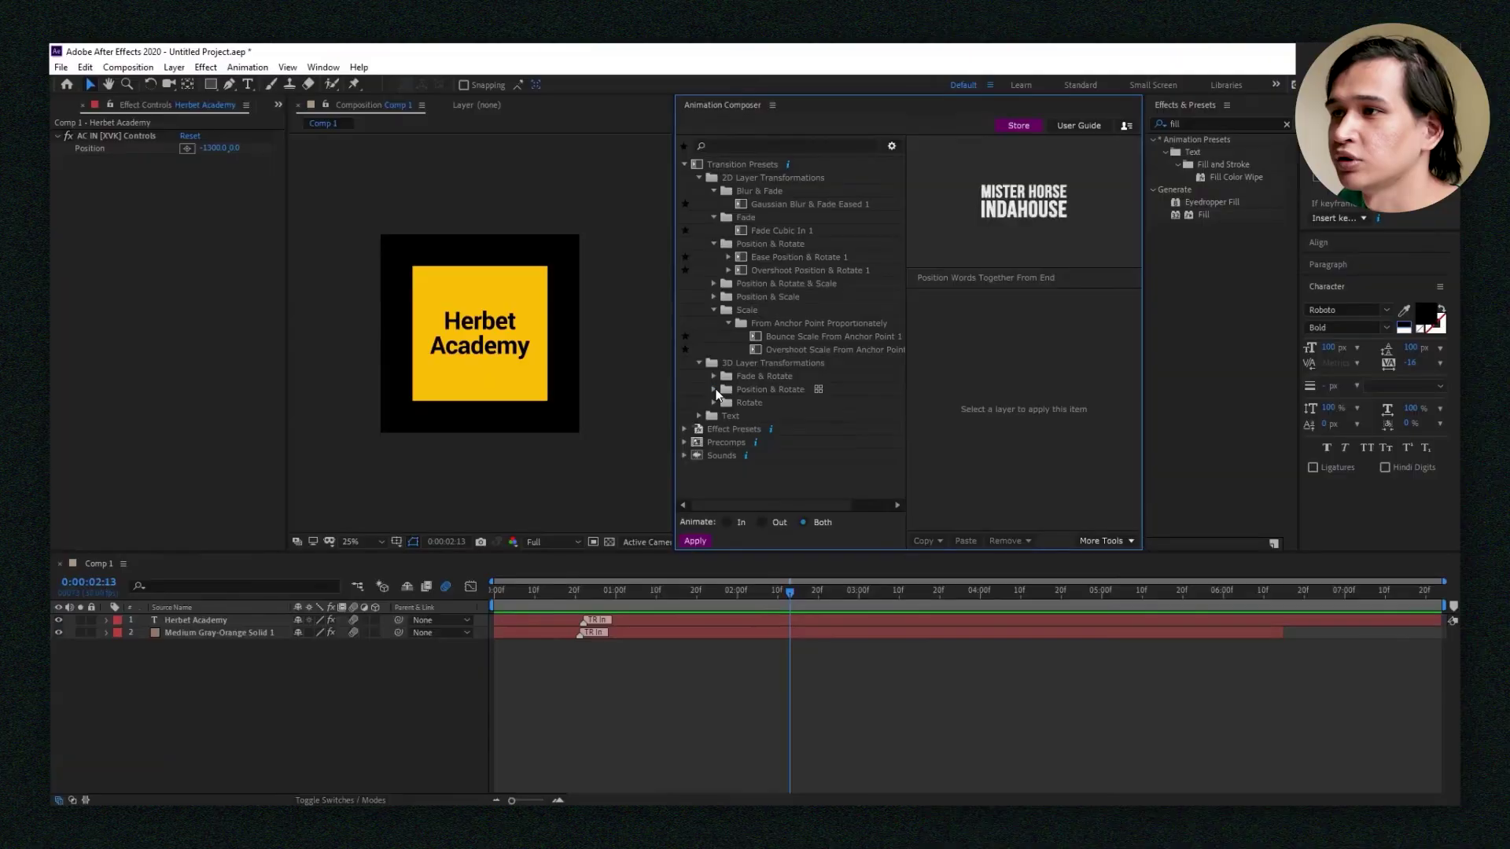
{"action": "left_click", "coordinate": [714, 389]}
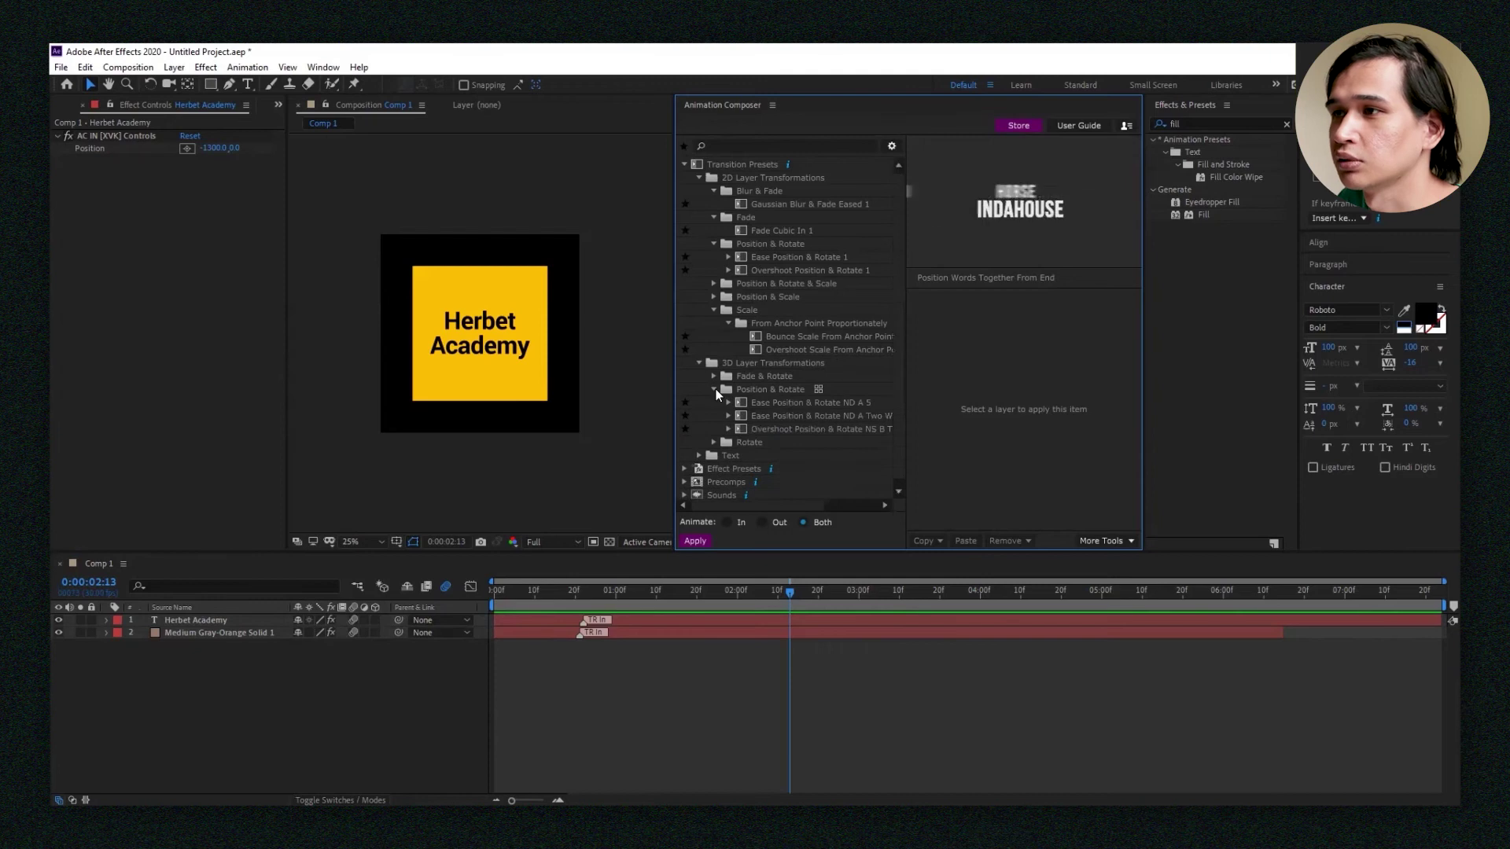
{"action": "left_click", "coordinate": [743, 404]}
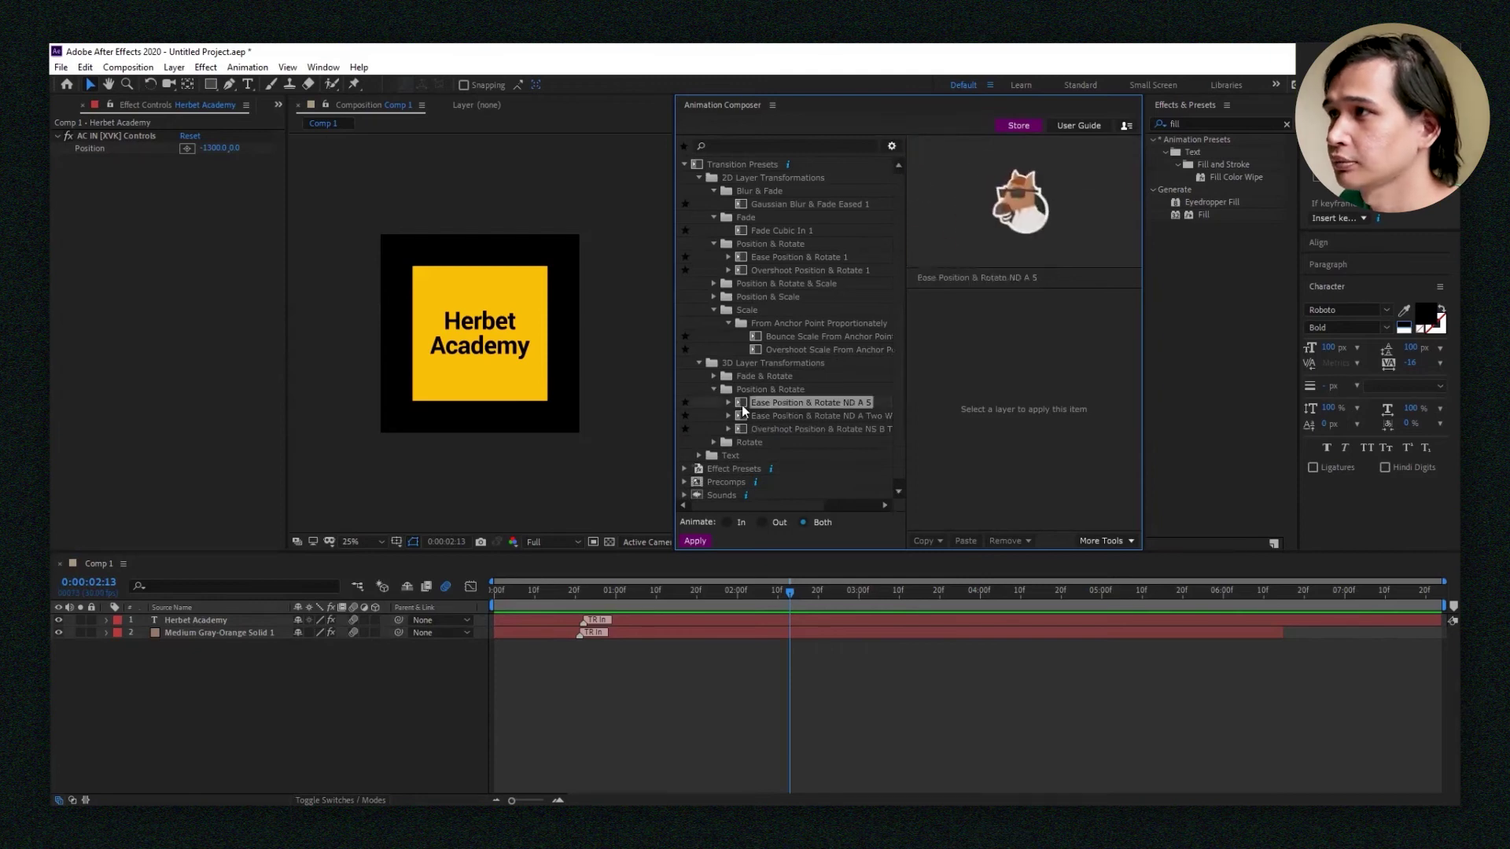
{"action": "left_click", "coordinate": [742, 416]}
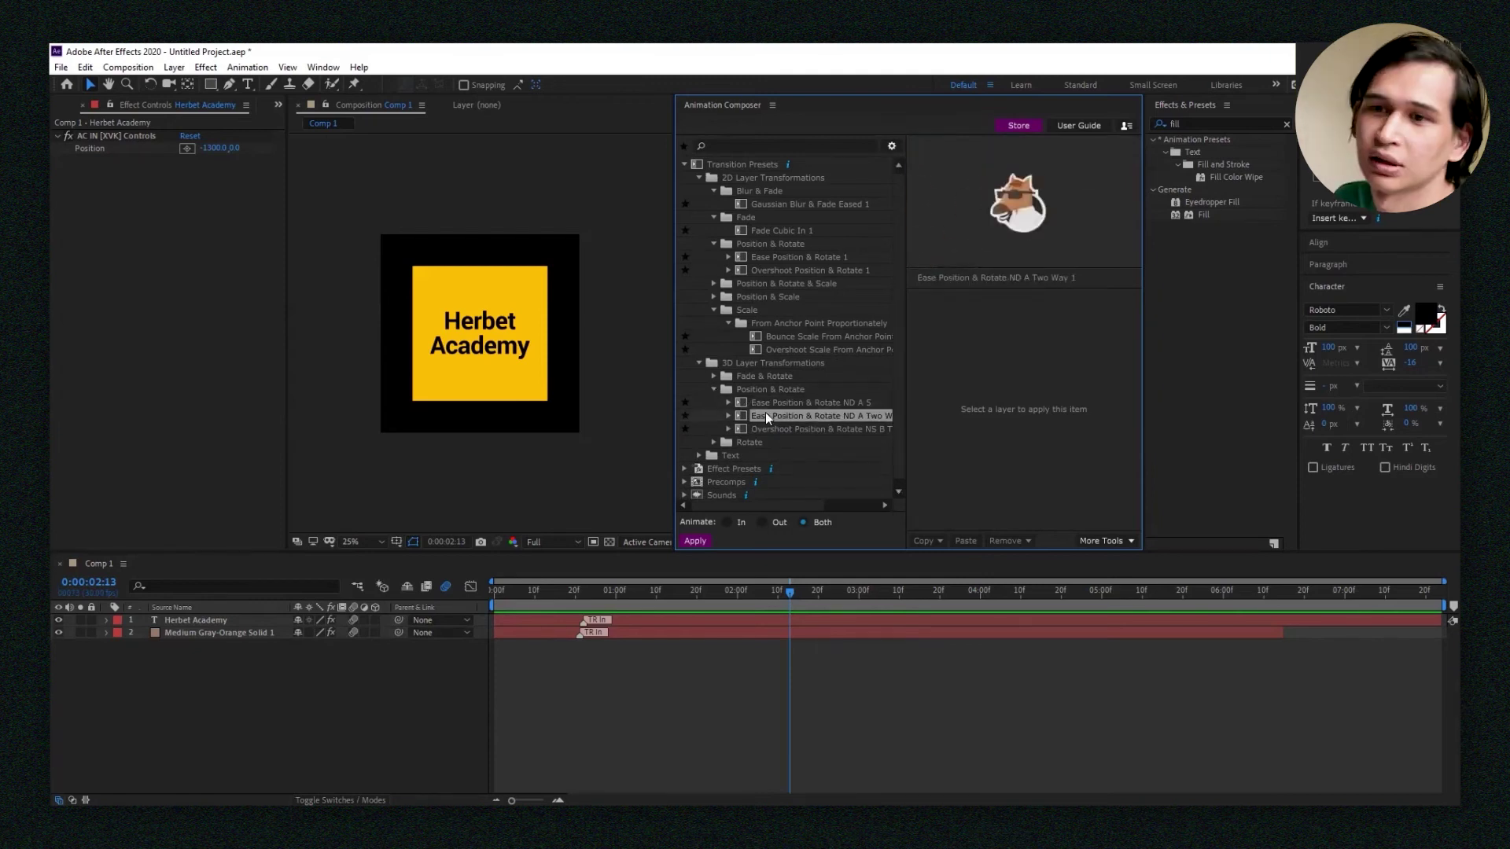
Remove the transition presets from the Medium Gray-Orange Solid 1 layer.
{"action": "left_click", "coordinate": [228, 633]}
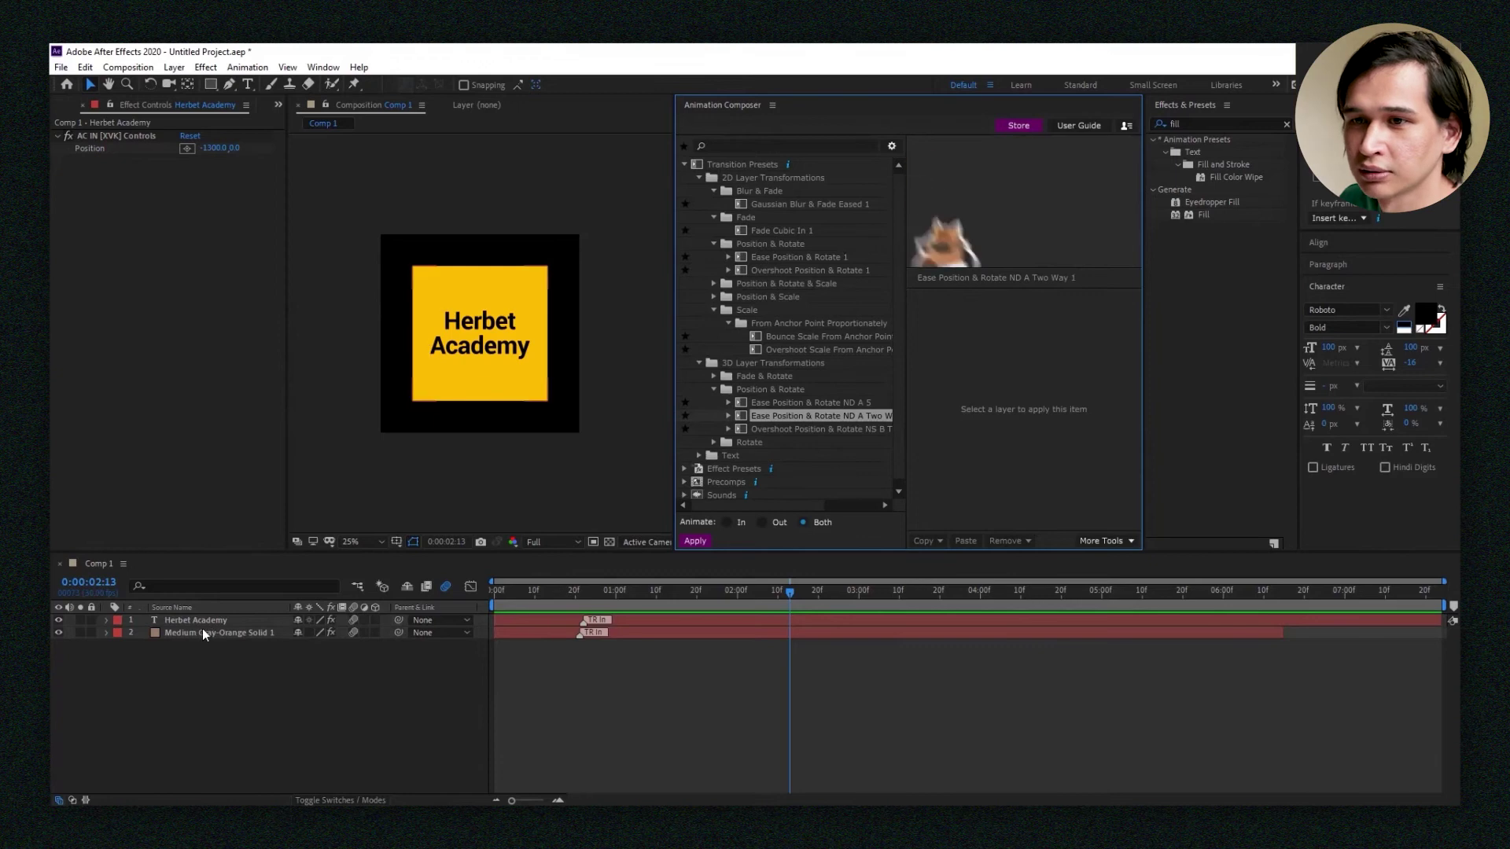
{"action": "left_click", "coordinate": [1008, 541]}
{"action": "left_click", "coordinate": [1014, 556]}
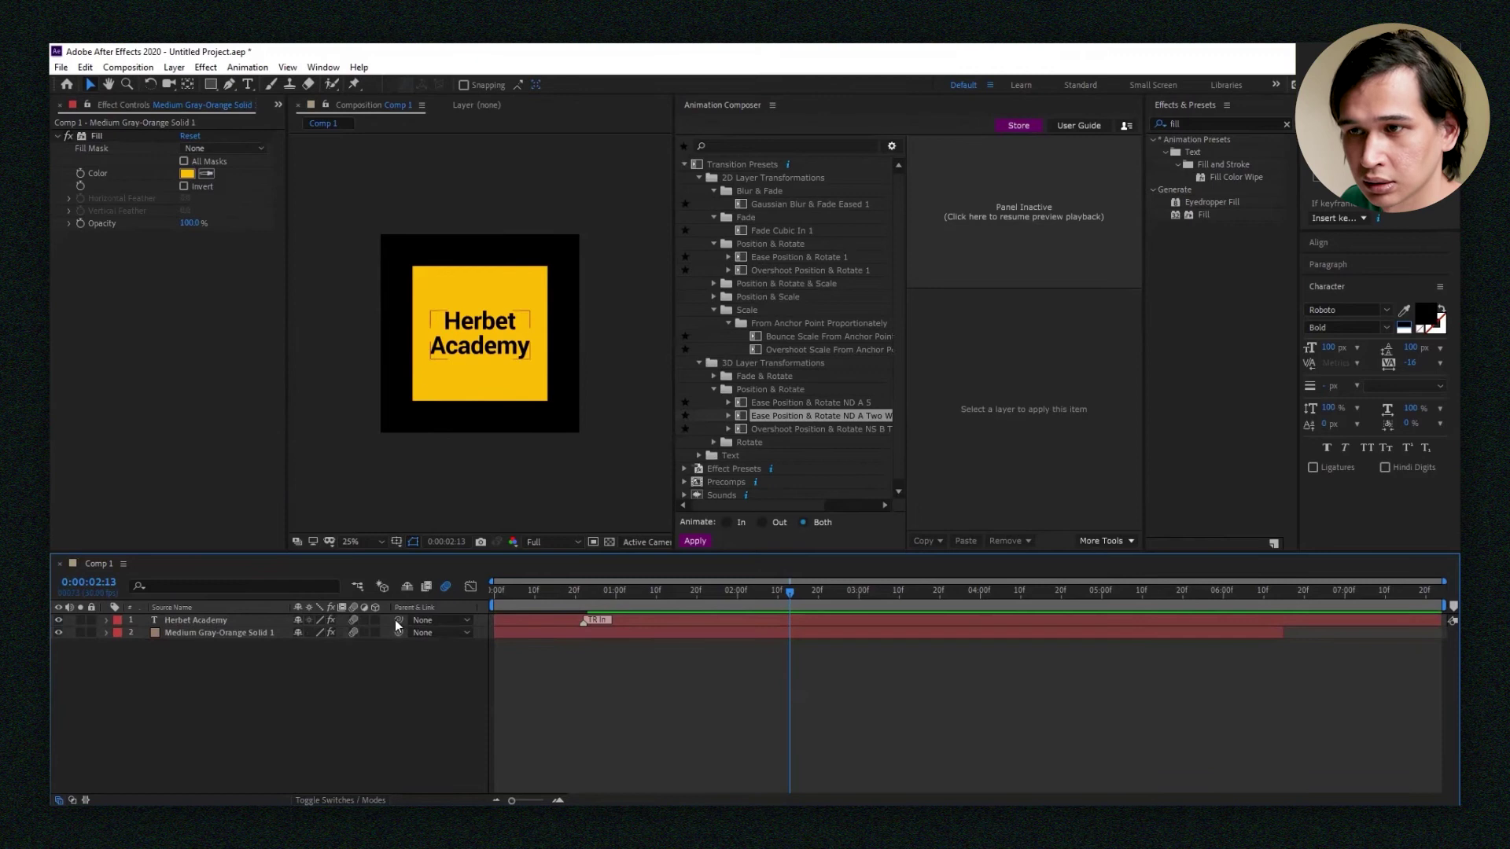
Parent the Herbet Academy text layer to the solid and remove the text layer's transition presets.
{"action": "left_click_drag", "start_coordinate": [398, 620], "coordinate": [264, 633]}
{"action": "left_click", "coordinate": [513, 622]}
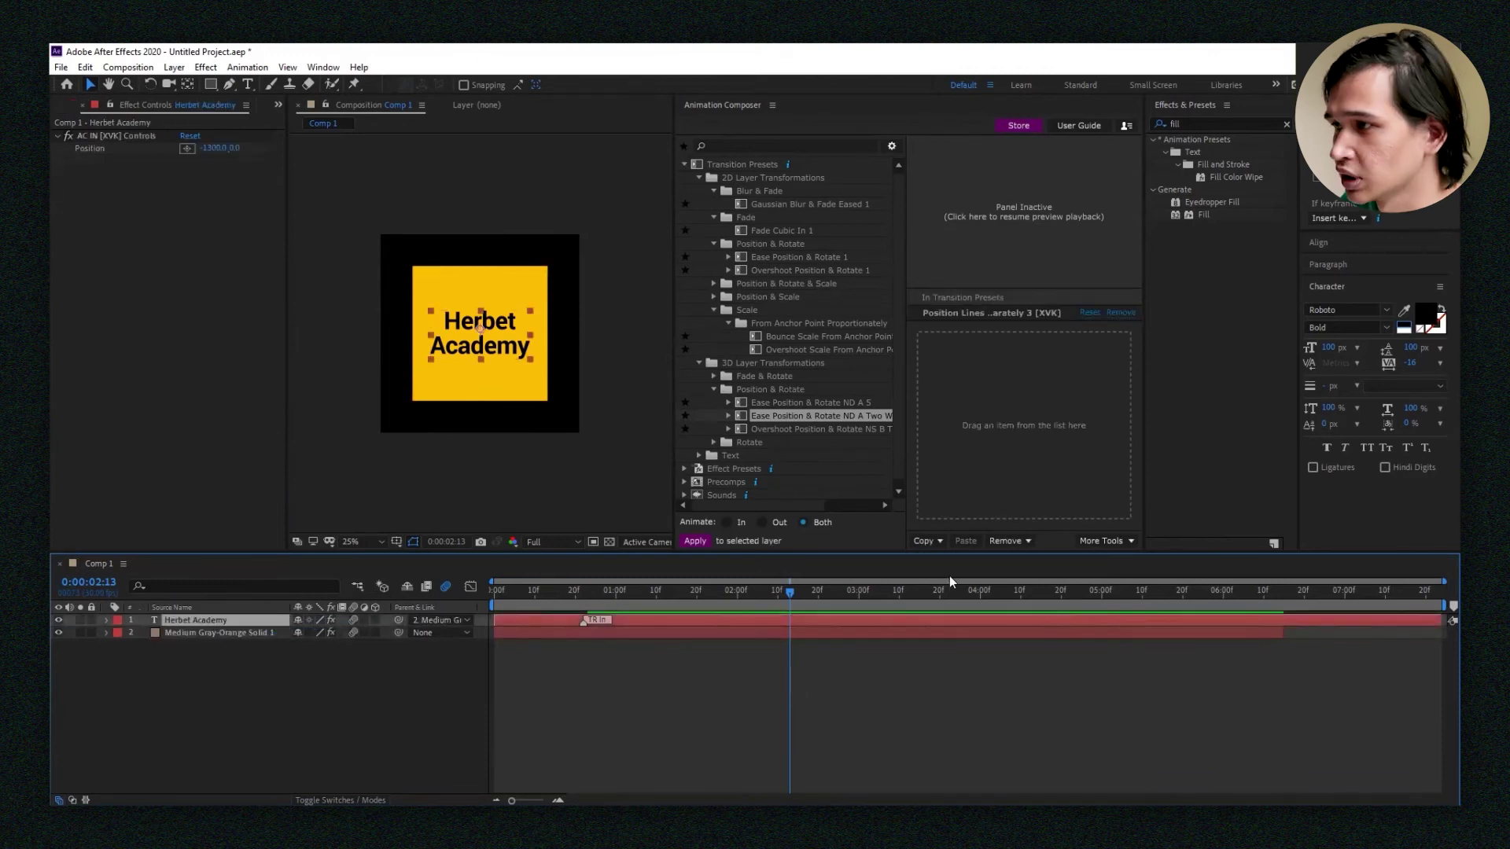
{"action": "left_click", "coordinate": [995, 545]}
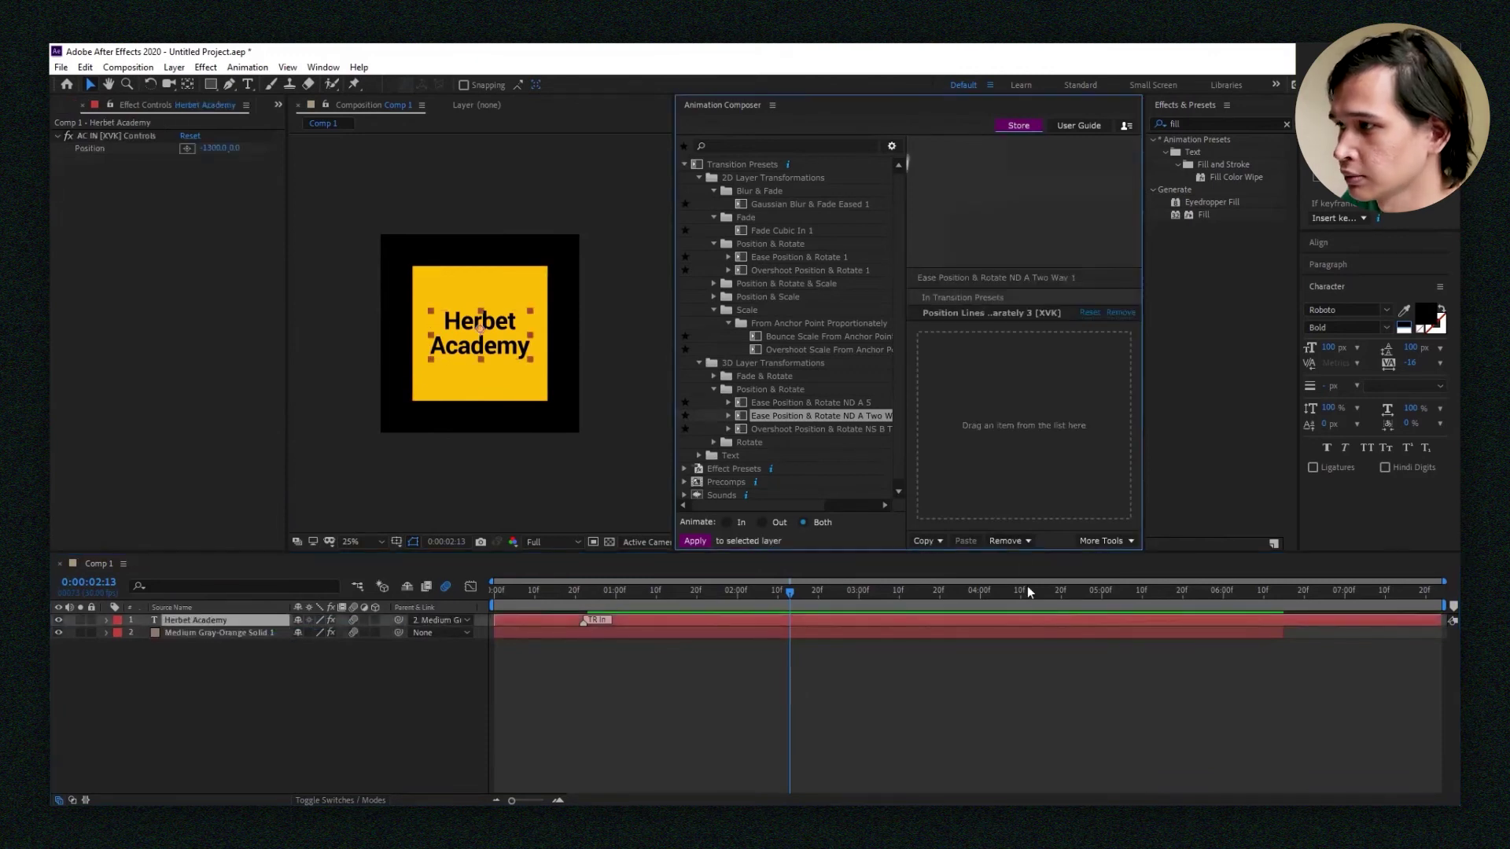
{"action": "left_click", "coordinate": [1020, 547]}
{"action": "left_click", "coordinate": [1023, 556]}
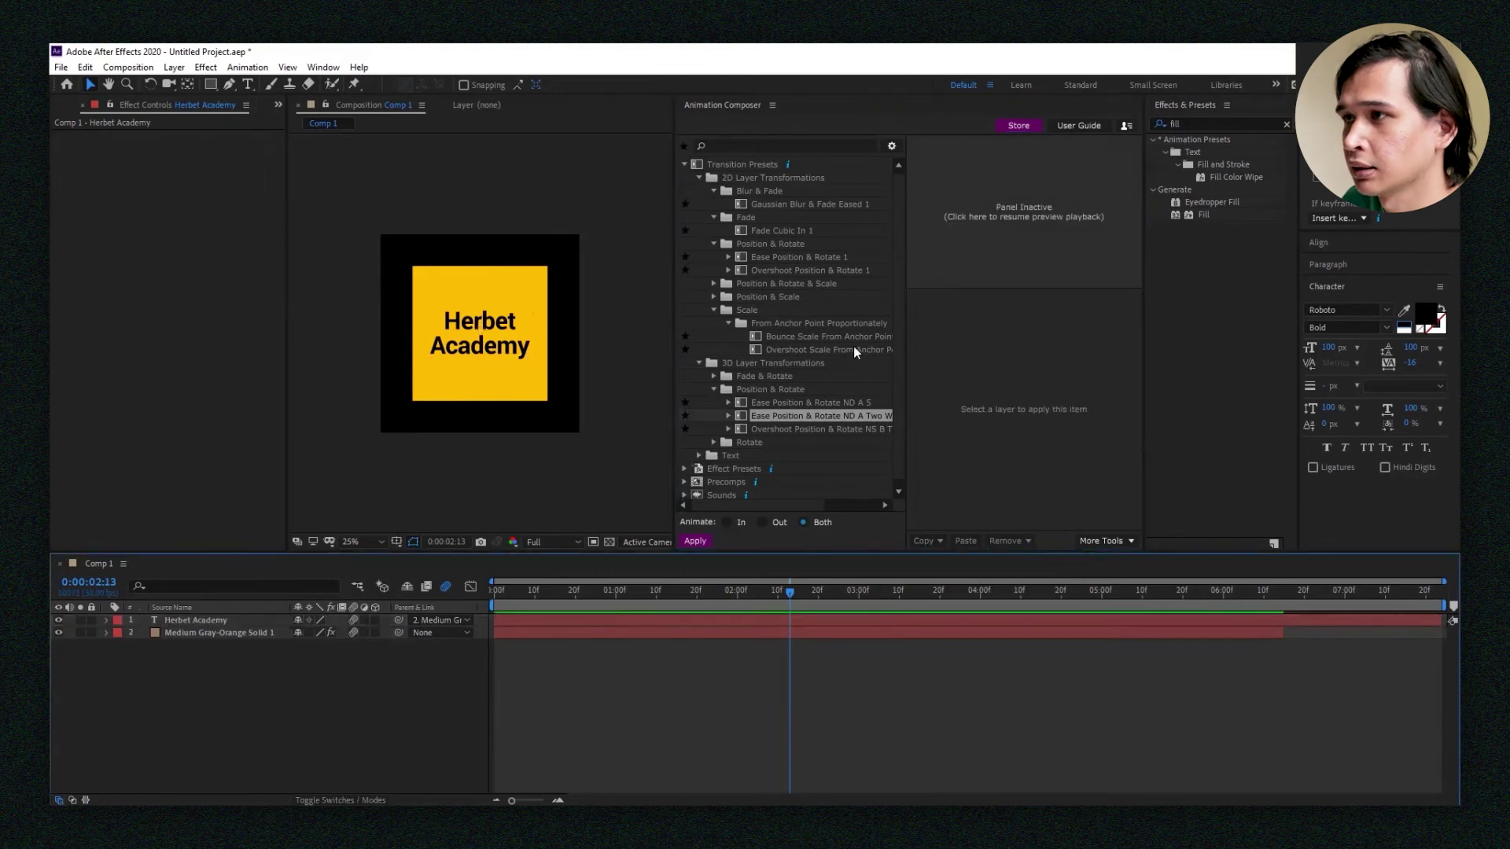
Apply Ease Position & Rotate ND A Two Way 1 to the solid as its in transition, converting the layer to 3D.
{"action": "left_click", "coordinate": [176, 634]}
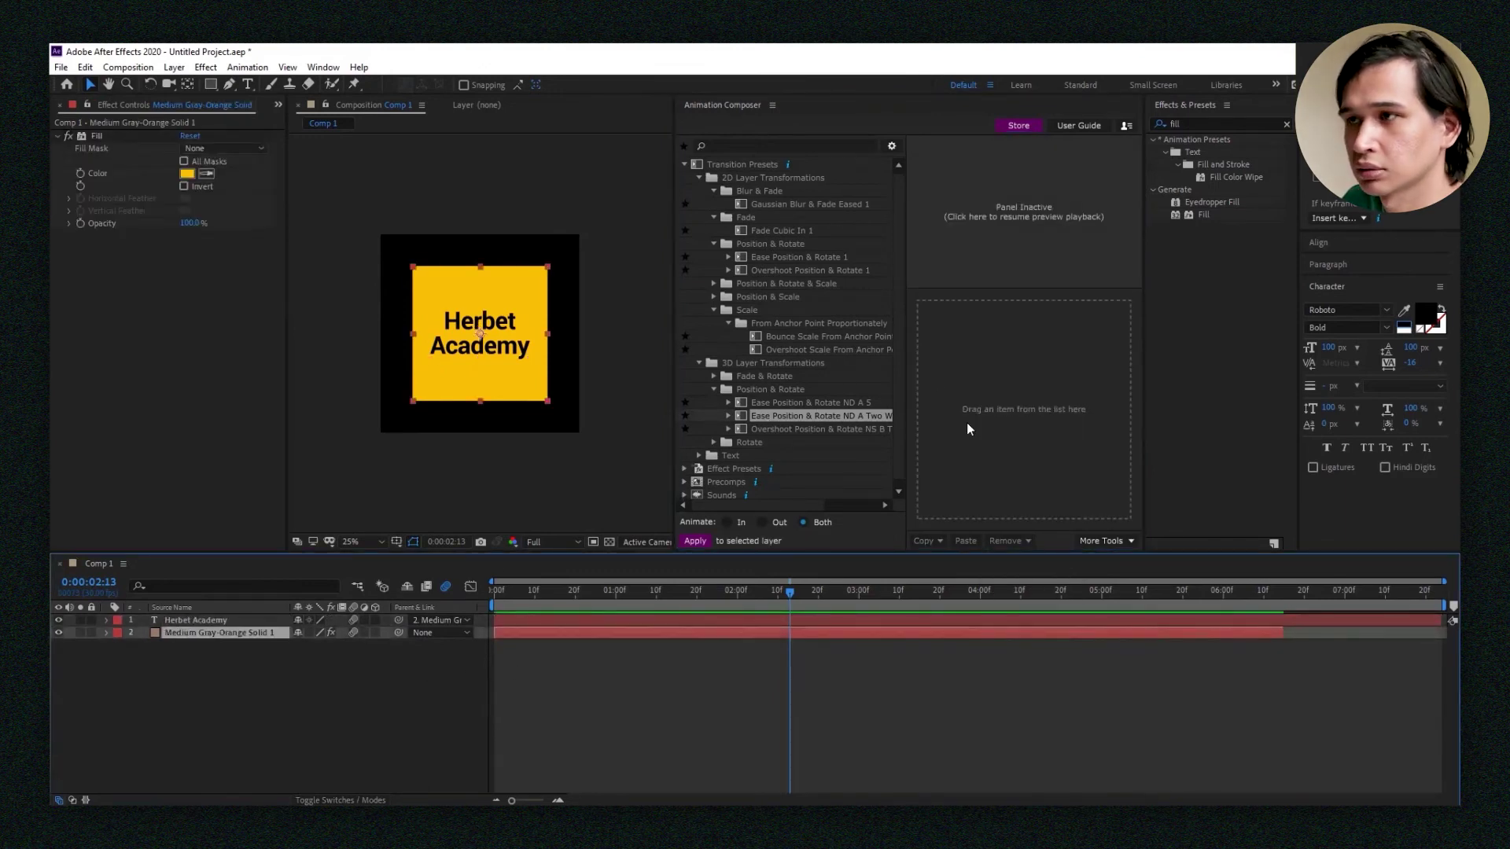
{"action": "left_click", "coordinate": [696, 541]}
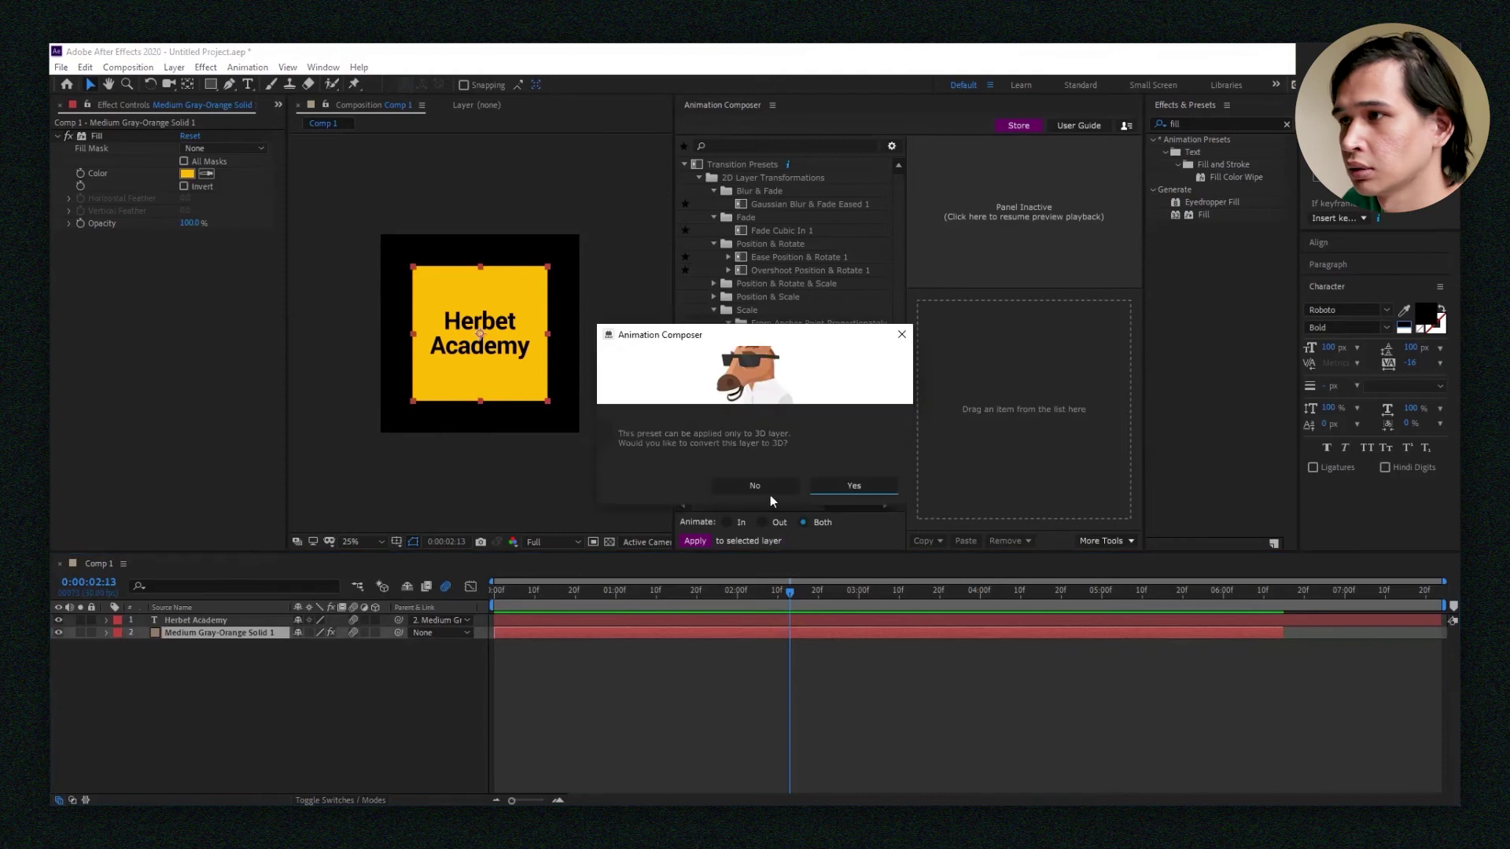
{"action": "left_click", "coordinate": [833, 486]}
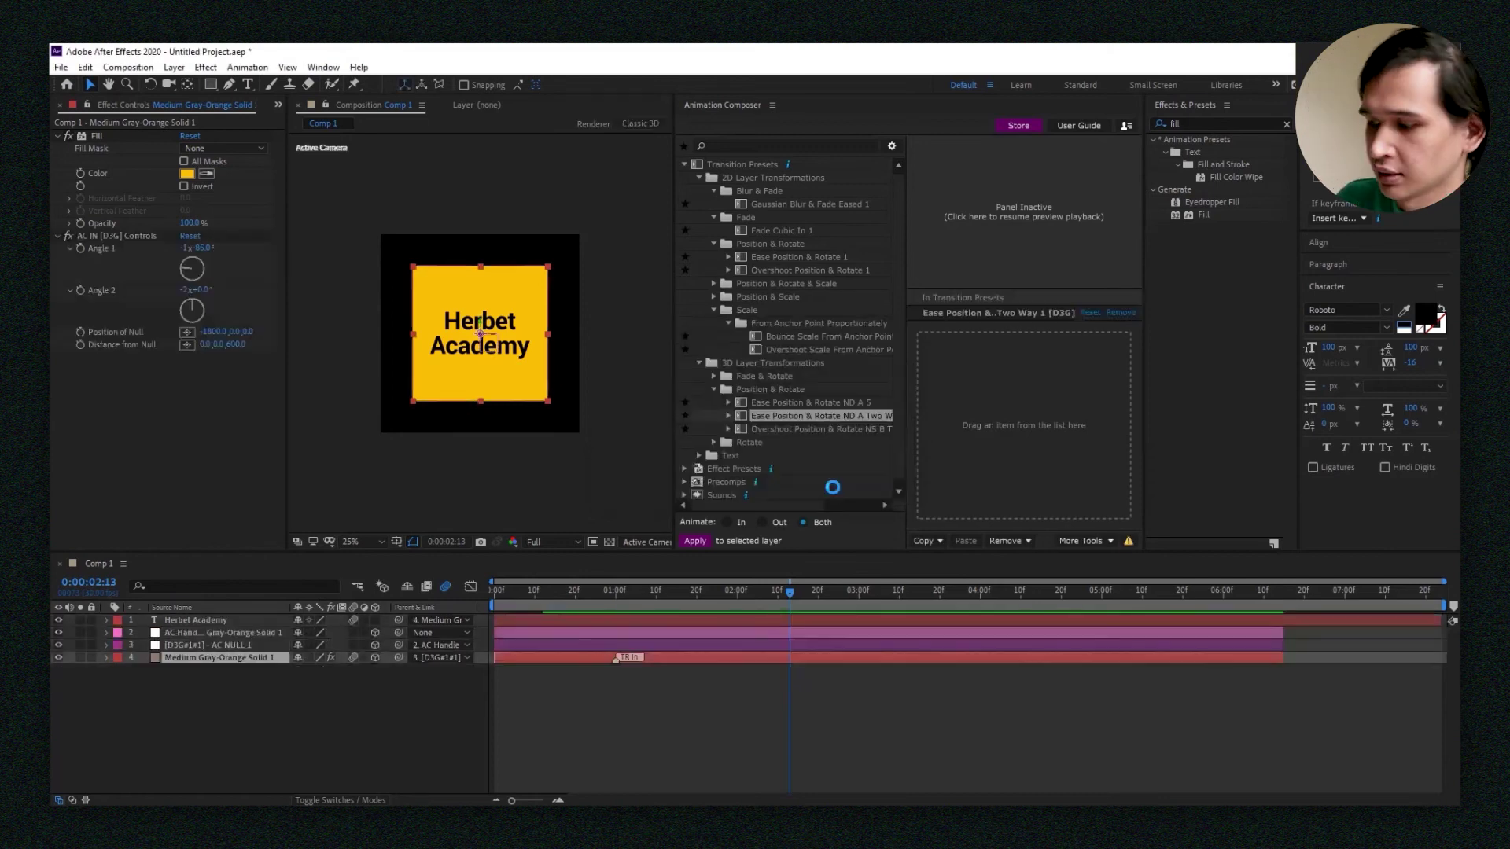
Play back the 3D position-and-rotate entrance of the solid and its parented text, replaying it with all layers deselected.
{"action": "key", "text": "space"}
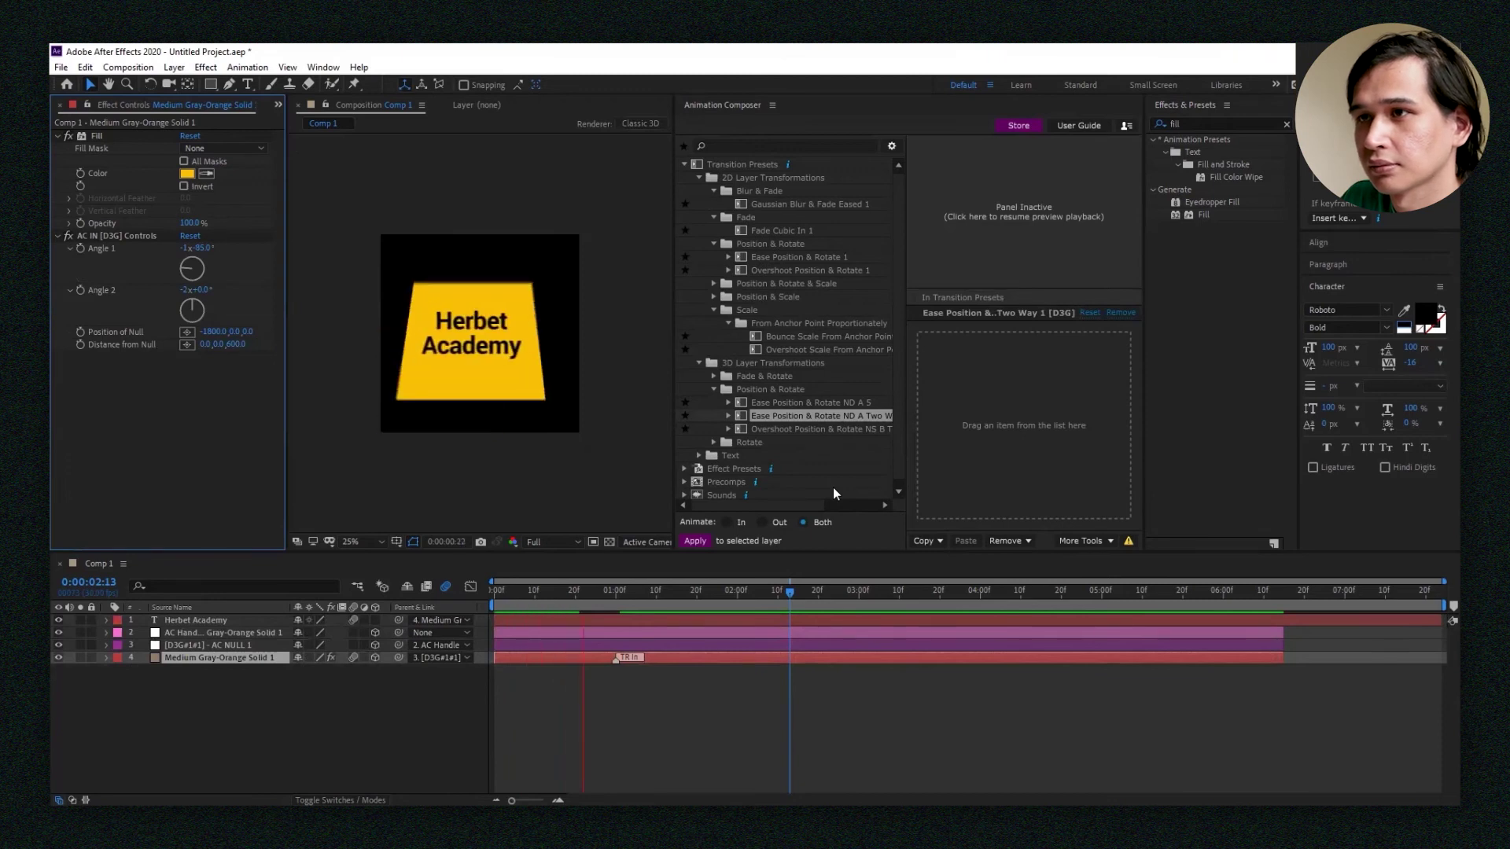
{"action": "key", "text": "space"}
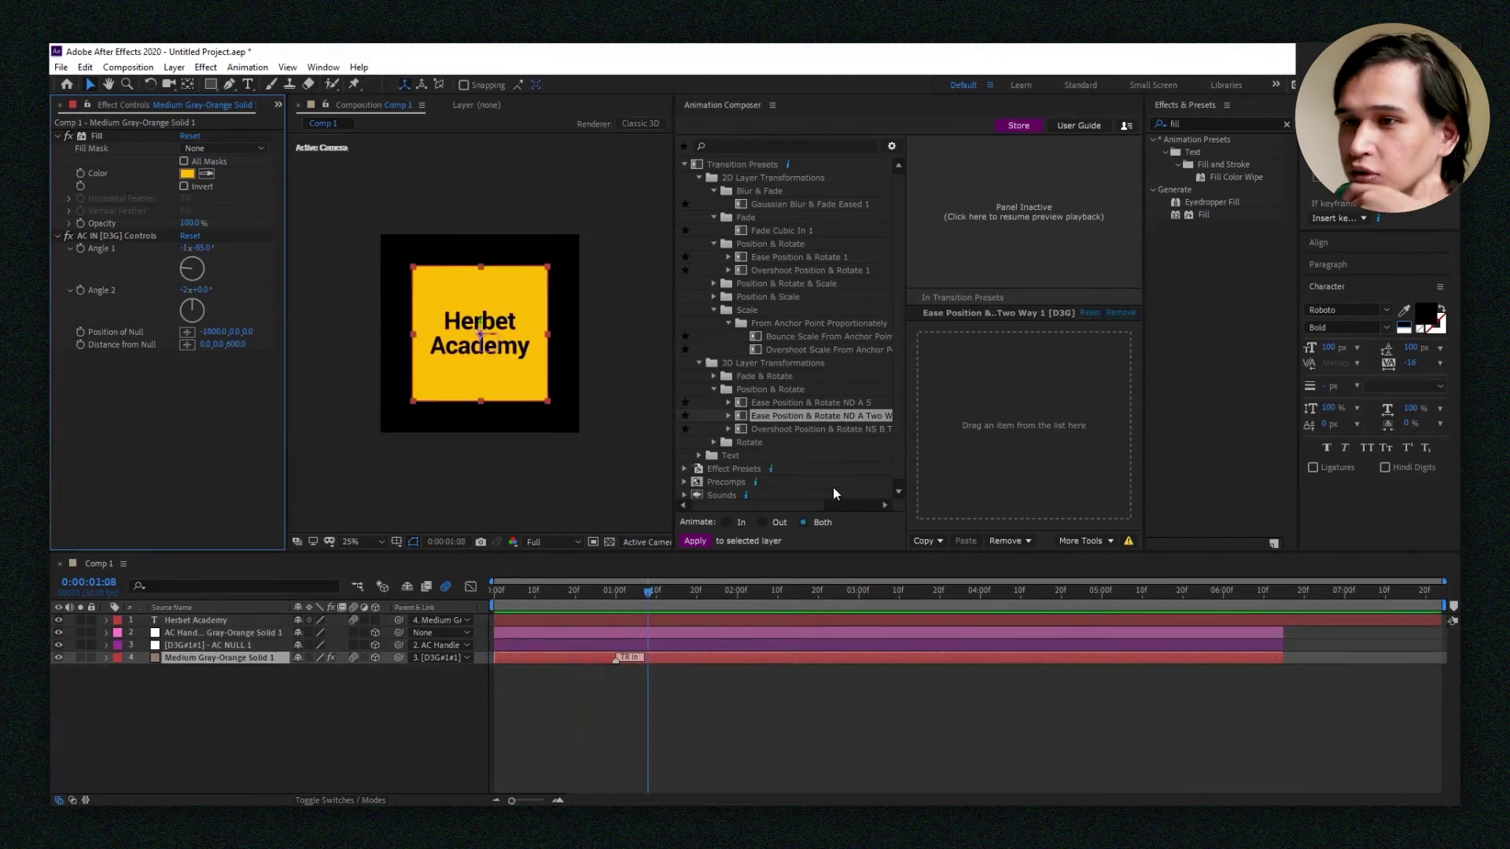
{"action": "left_click", "coordinate": [358, 704]}
{"action": "key", "text": "space"}
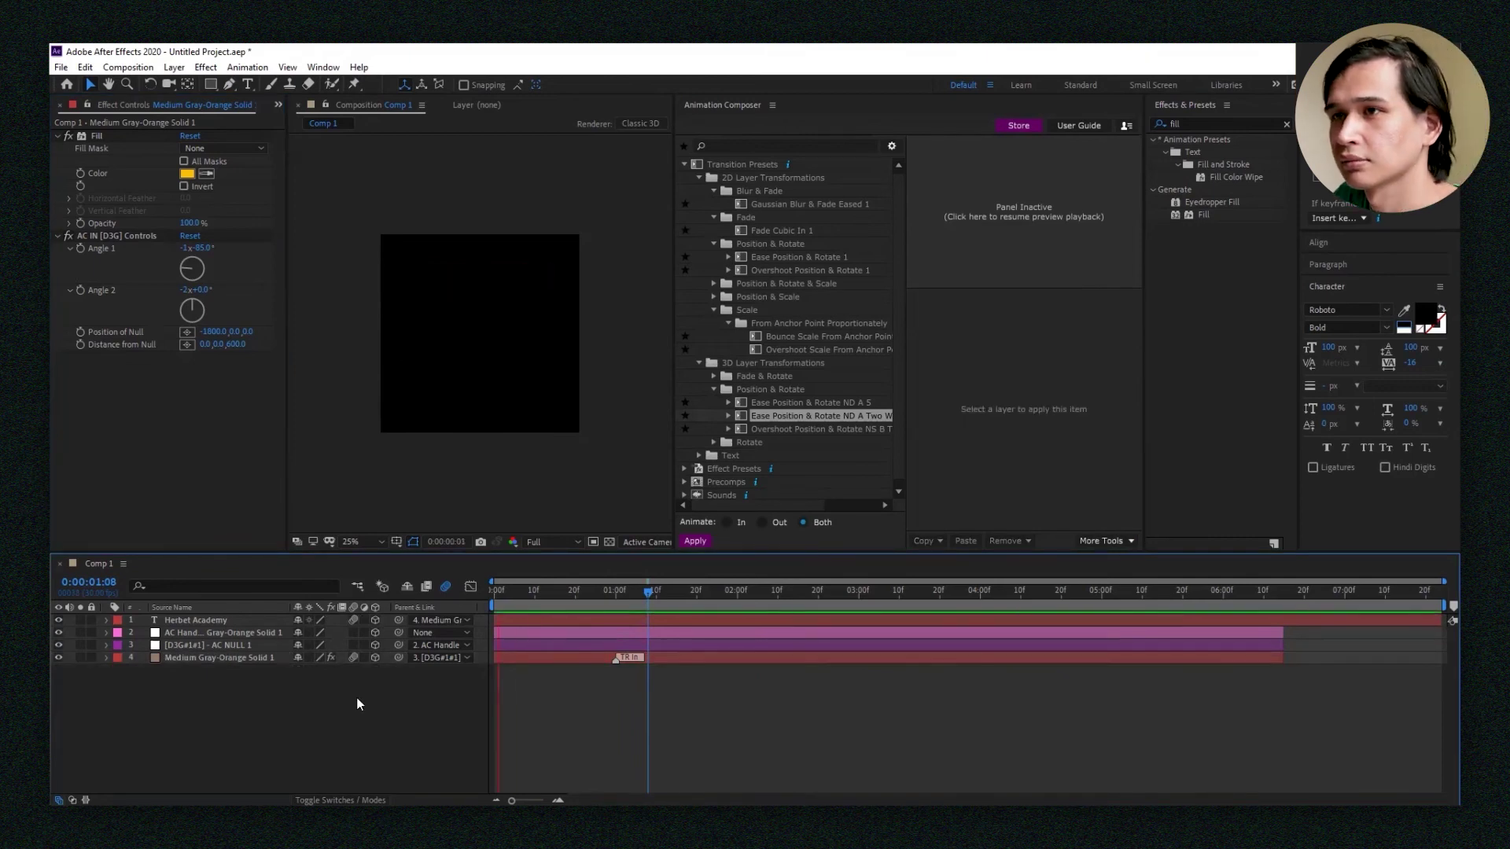
Expand the 3D Rotate presets to Around Anchor Point and preview its Bounce Rotate and Overshoot Rotate transitions.
{"action": "key", "text": "space"}
{"action": "left_click", "coordinate": [715, 442]}
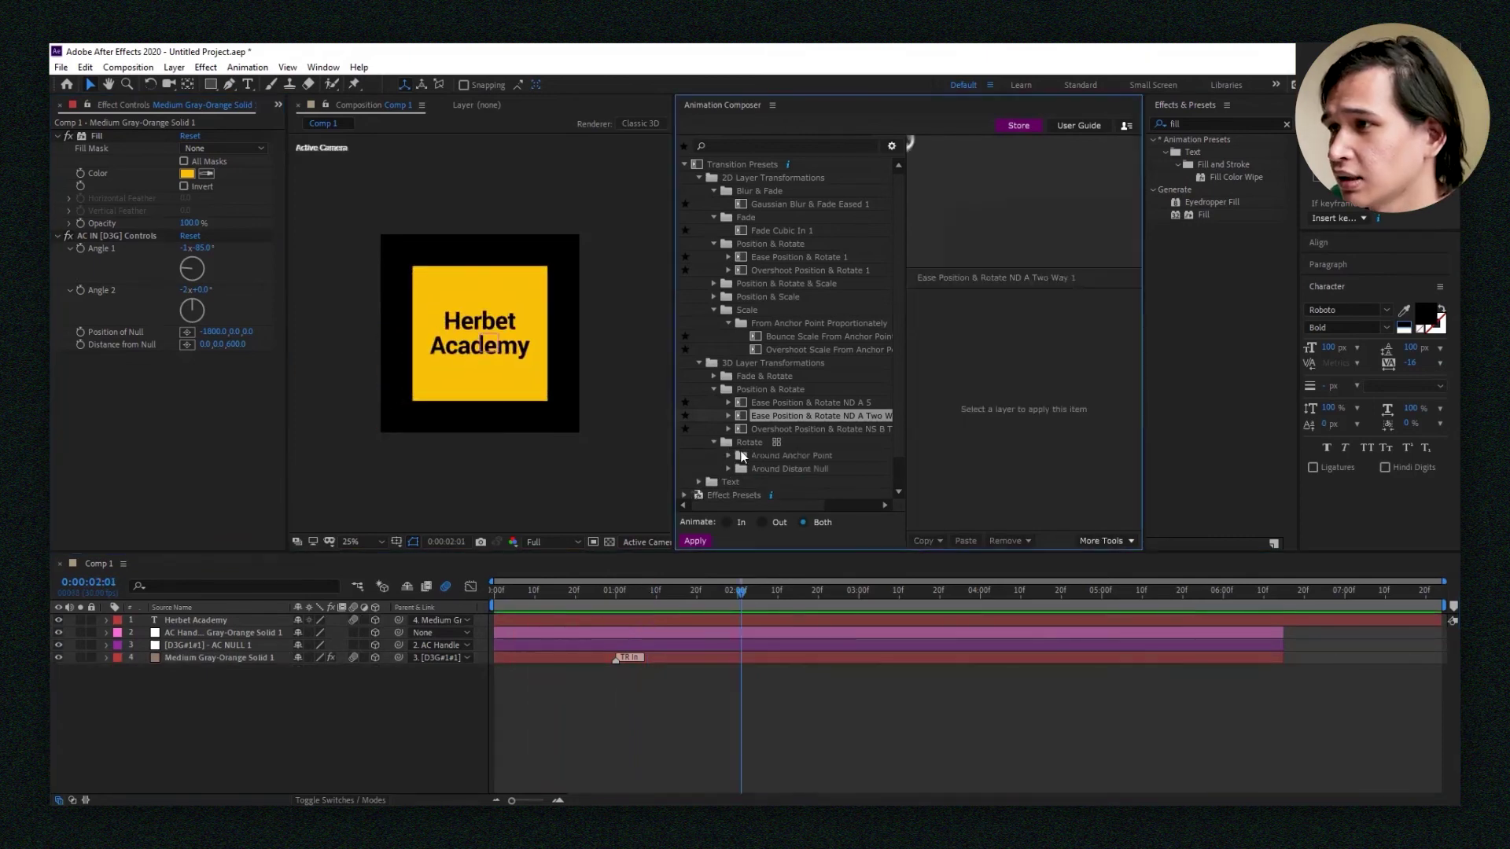
{"action": "left_click", "coordinate": [729, 456]}
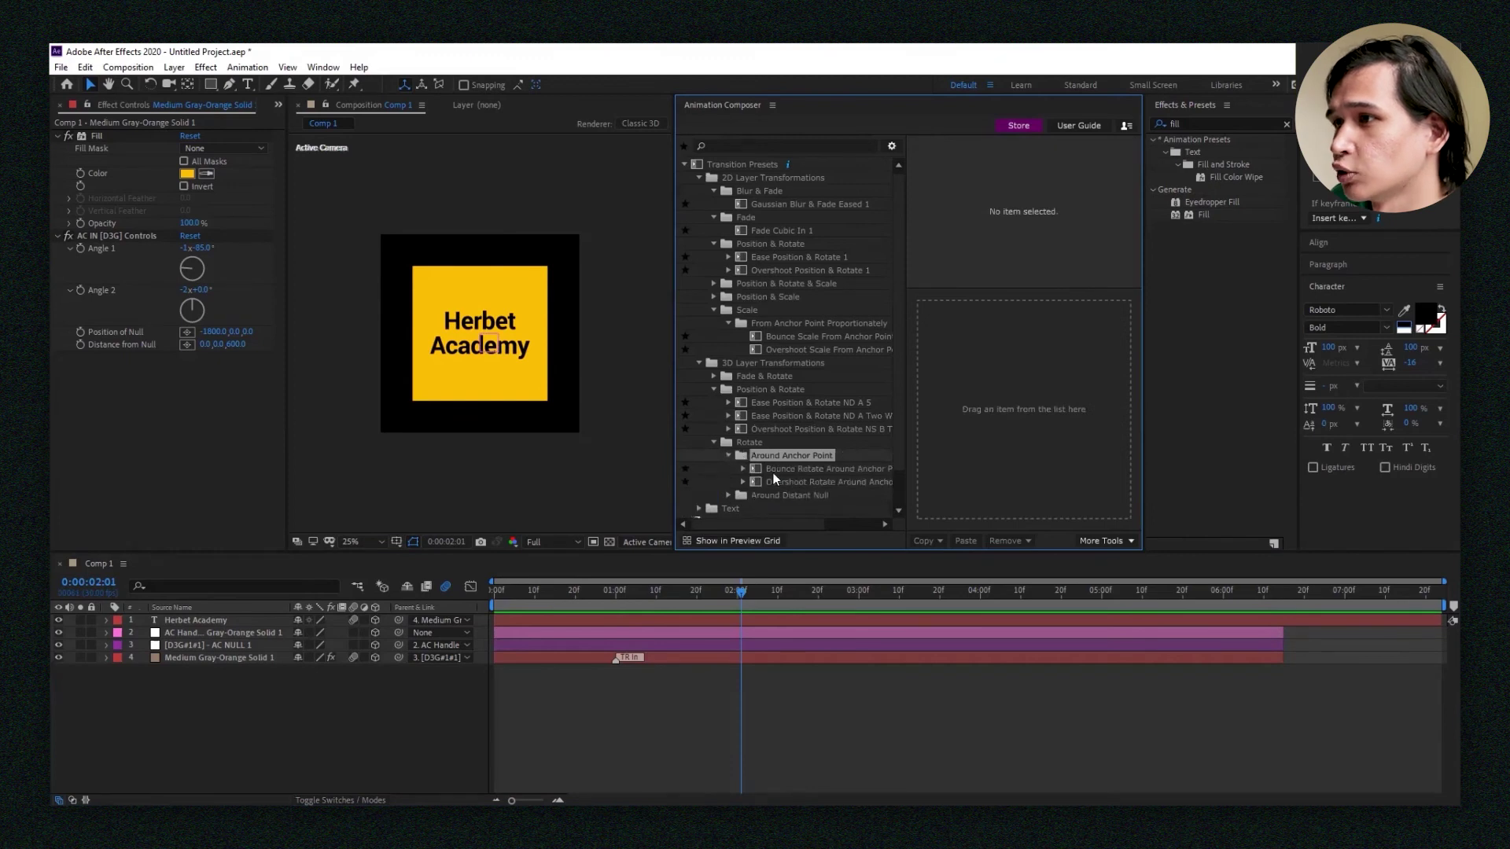
{"action": "left_click", "coordinate": [780, 470]}
{"action": "left_click", "coordinate": [795, 482]}
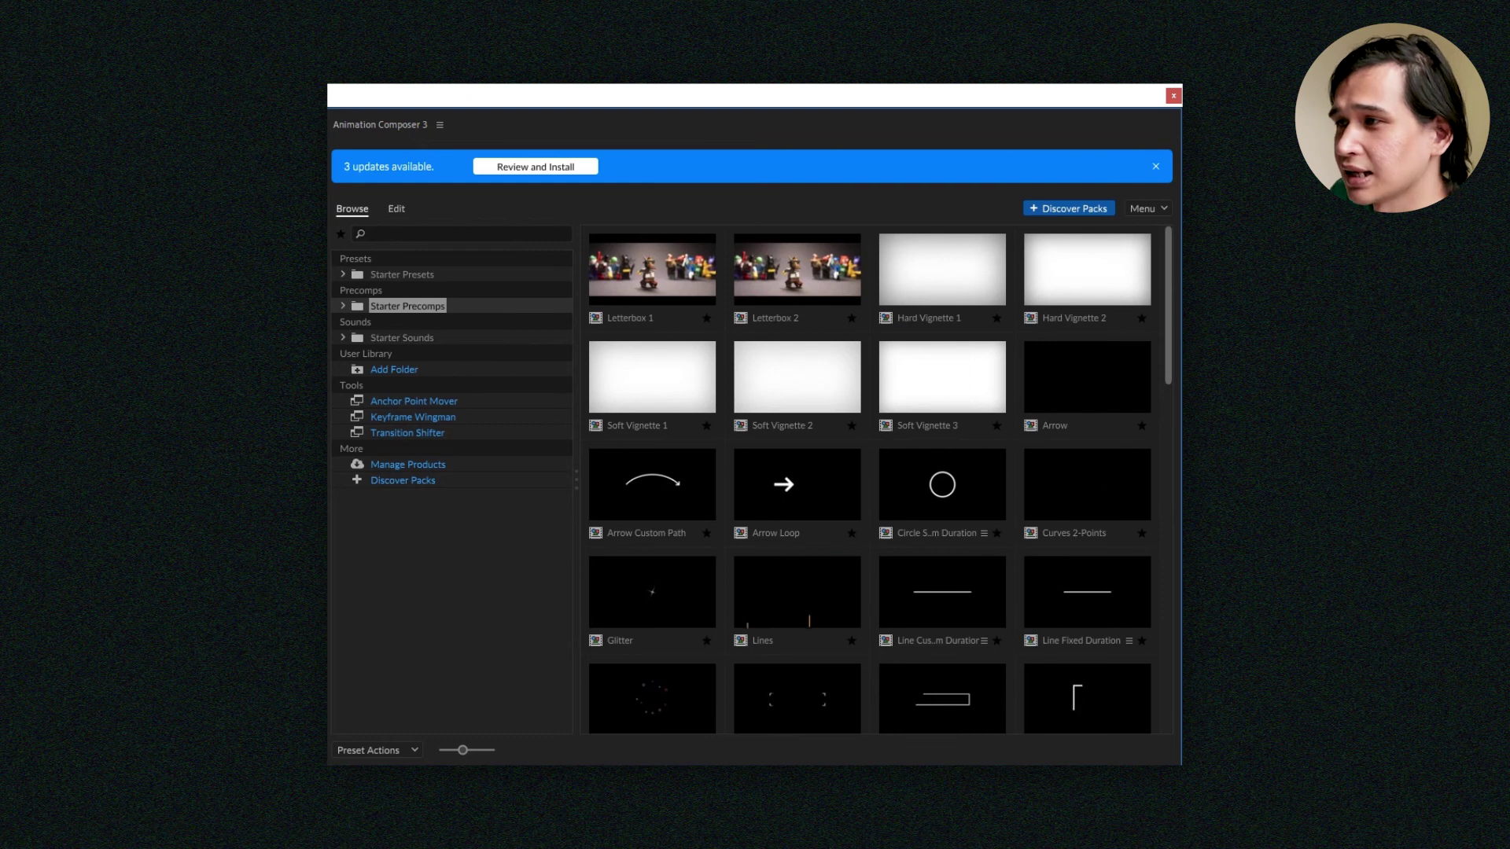
Look through the Starter Precomps previews in Animation Composer 3 and display the 2D Special Effects precomps.
{"action": "scroll", "coordinate": [1085, 338], "scroll_direction": "down", "scroll_amount": 3}
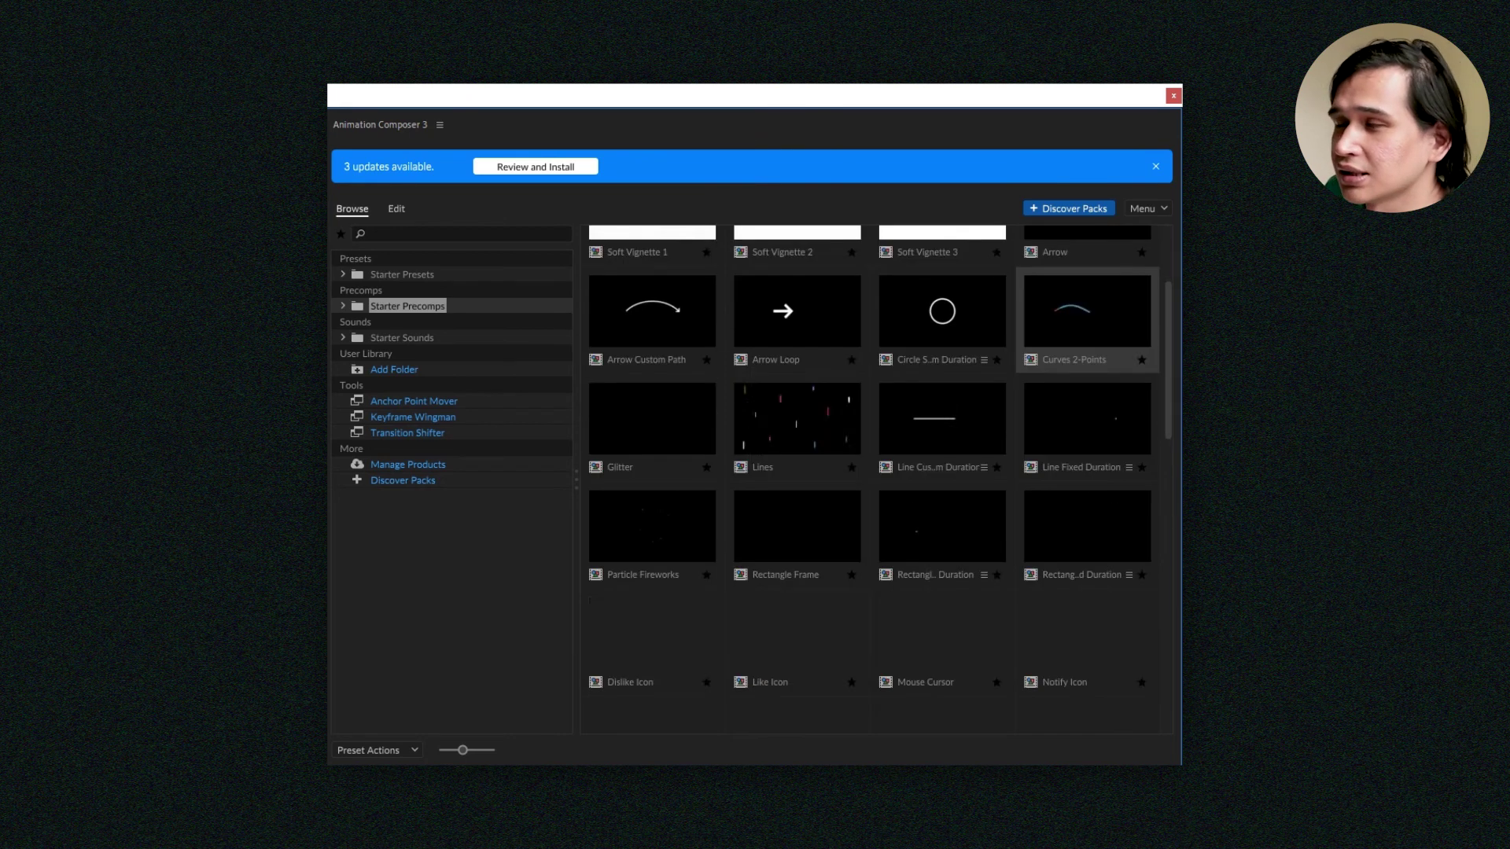
{"action": "scroll", "coordinate": [1085, 338], "scroll_direction": "down", "scroll_amount": 4}
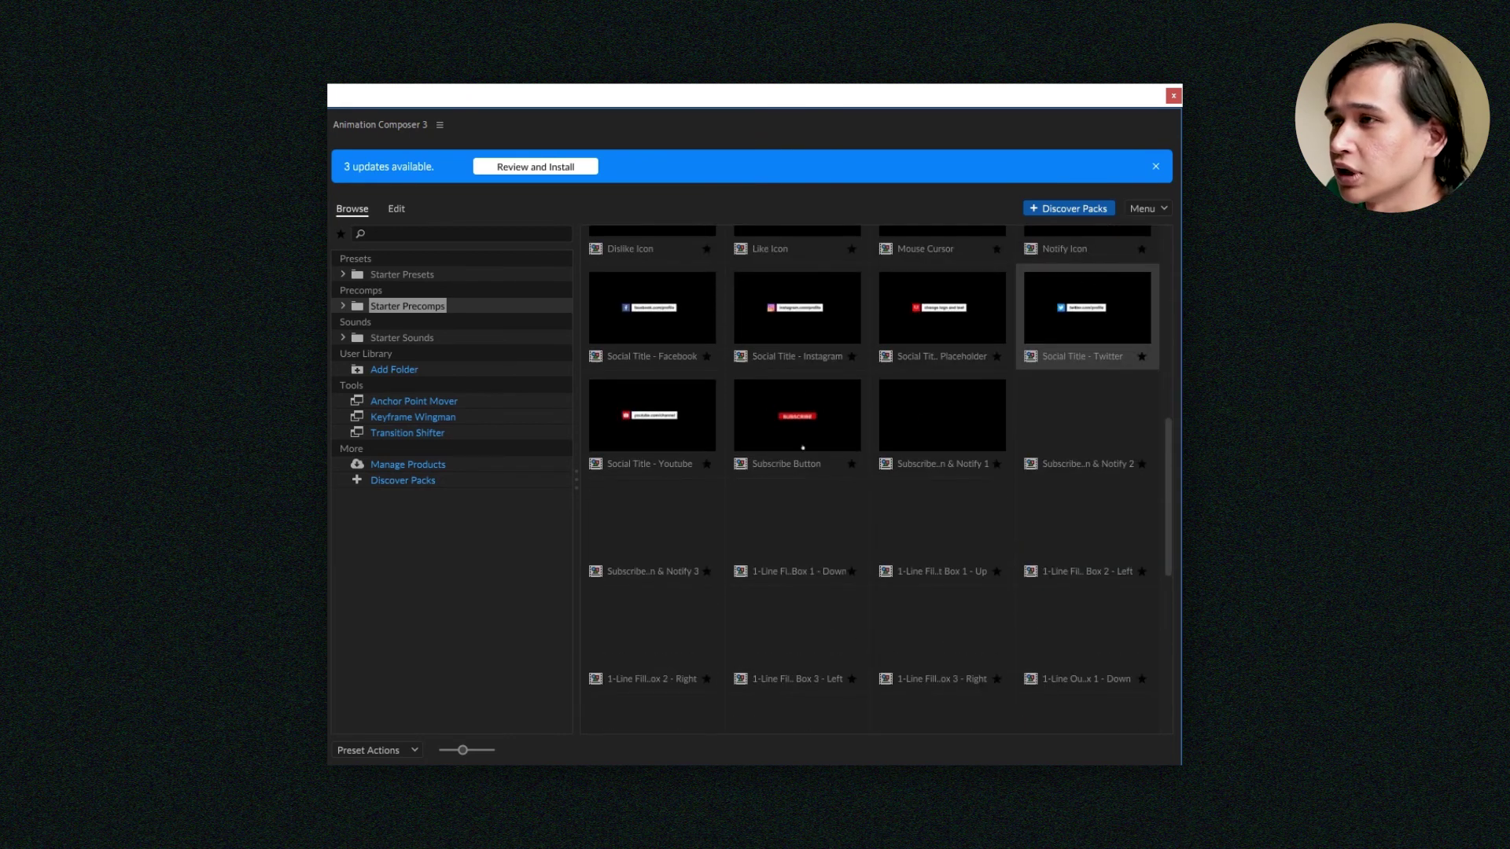
{"action": "scroll", "coordinate": [1086, 369], "scroll_direction": "down", "scroll_amount": 3}
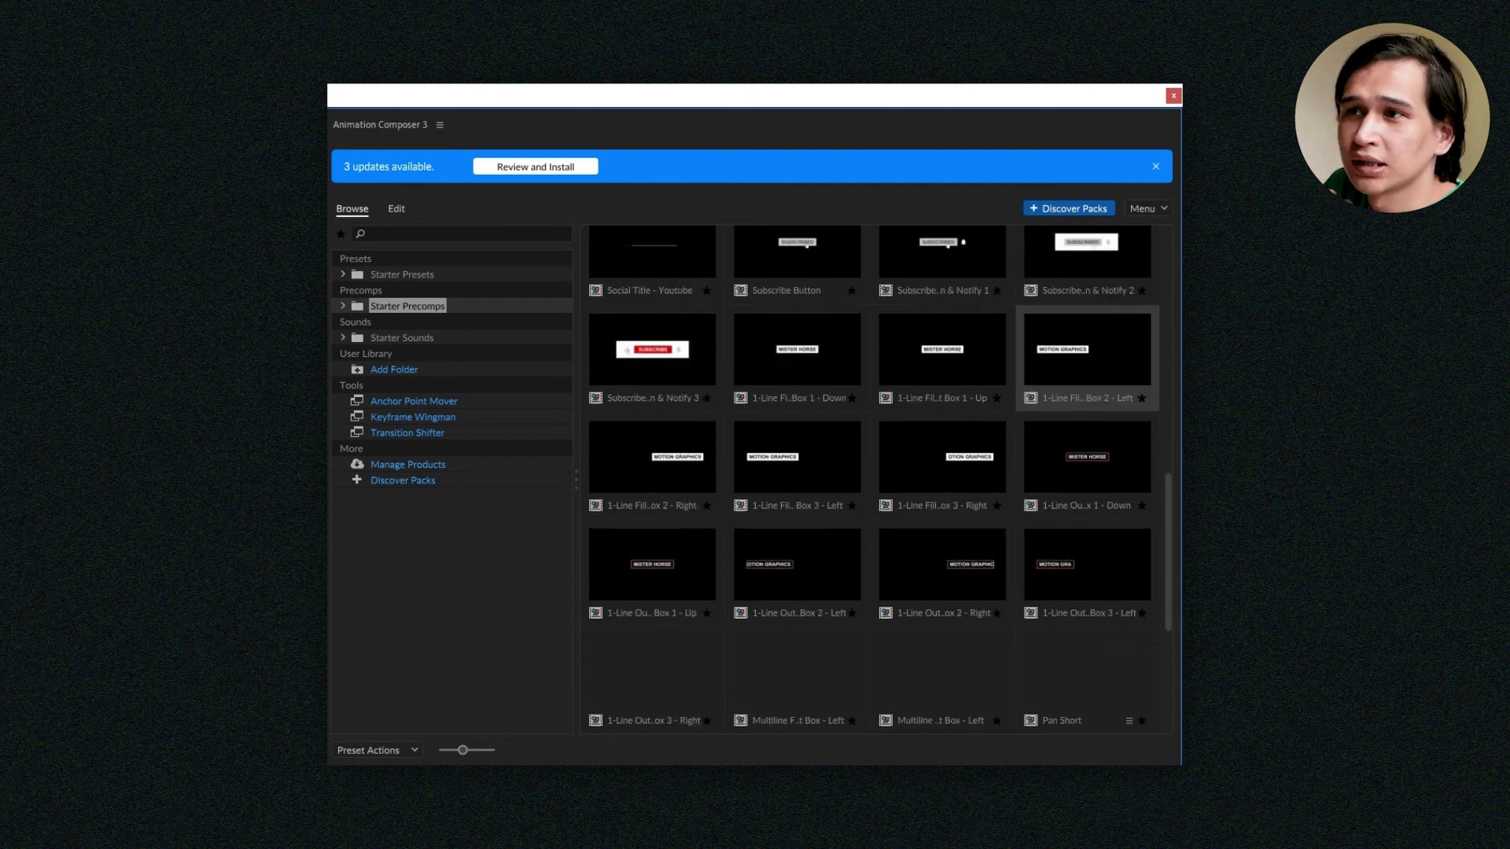
{"action": "scroll", "coordinate": [1087, 362], "scroll_direction": "down", "scroll_amount": 6}
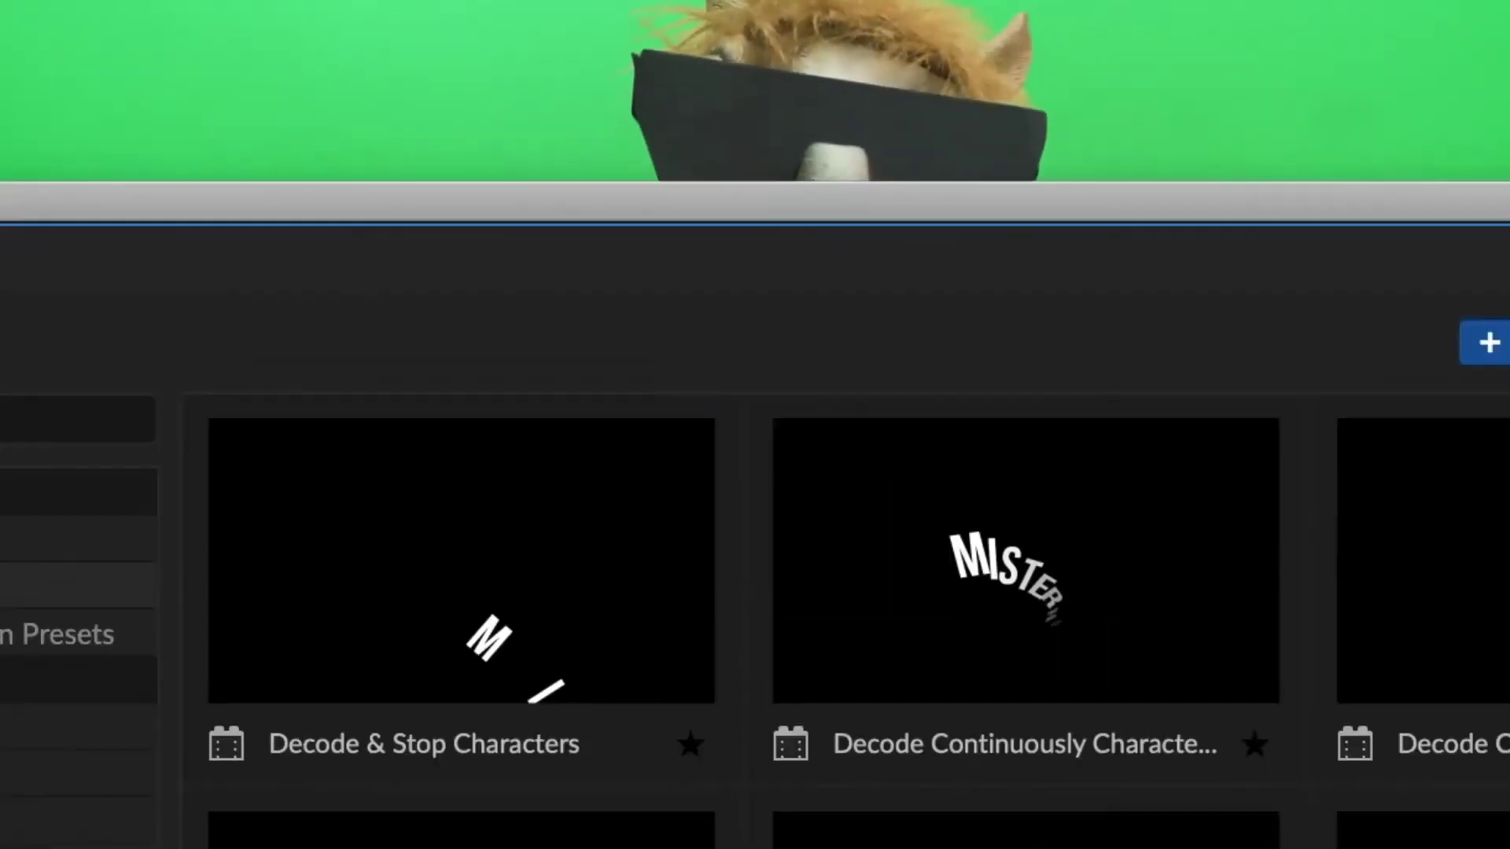
{"action": "left_click", "coordinate": [281, 322]}
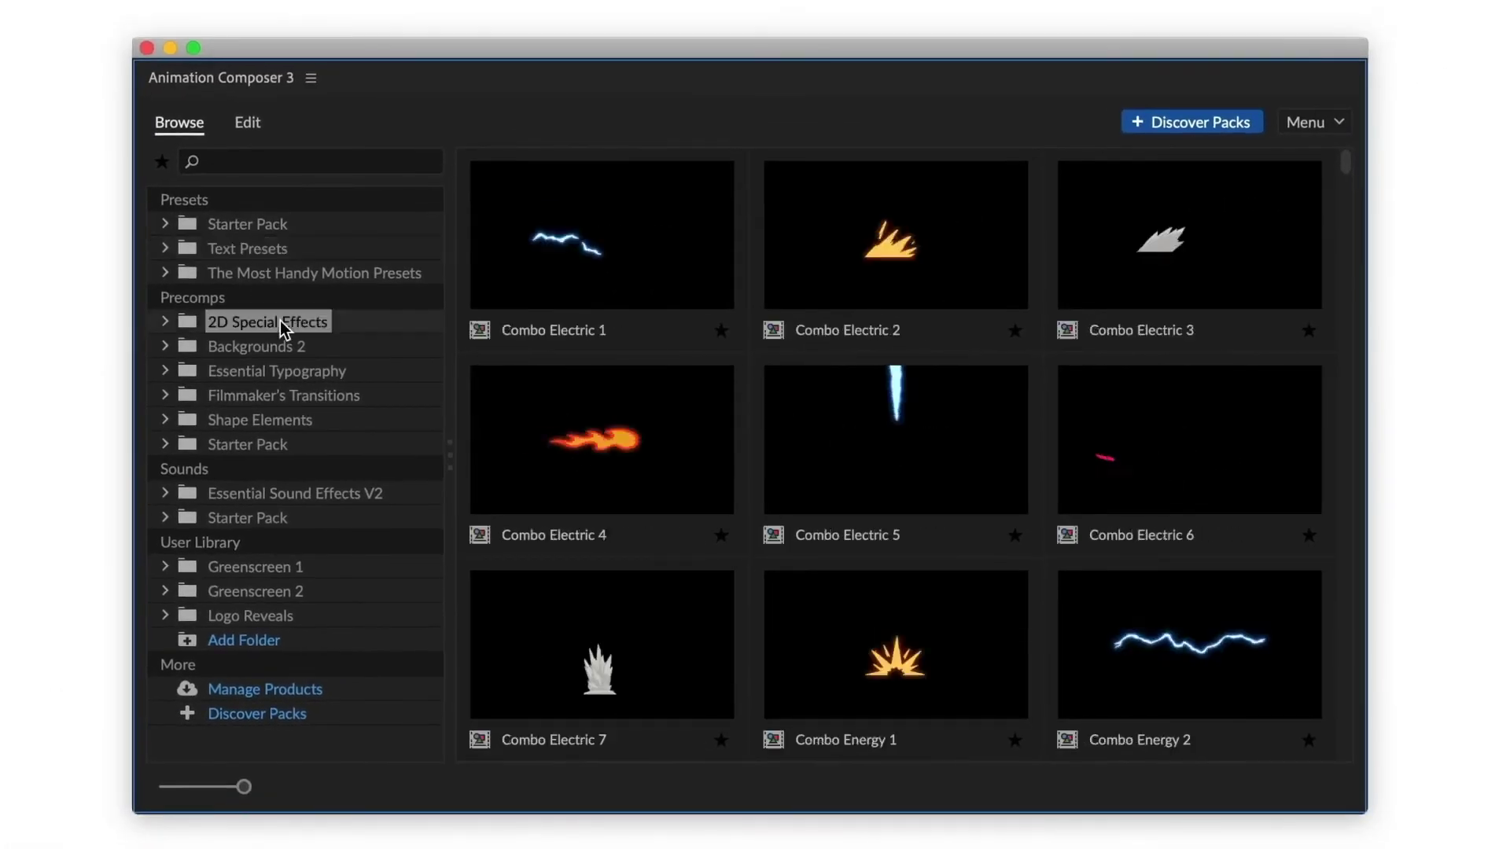